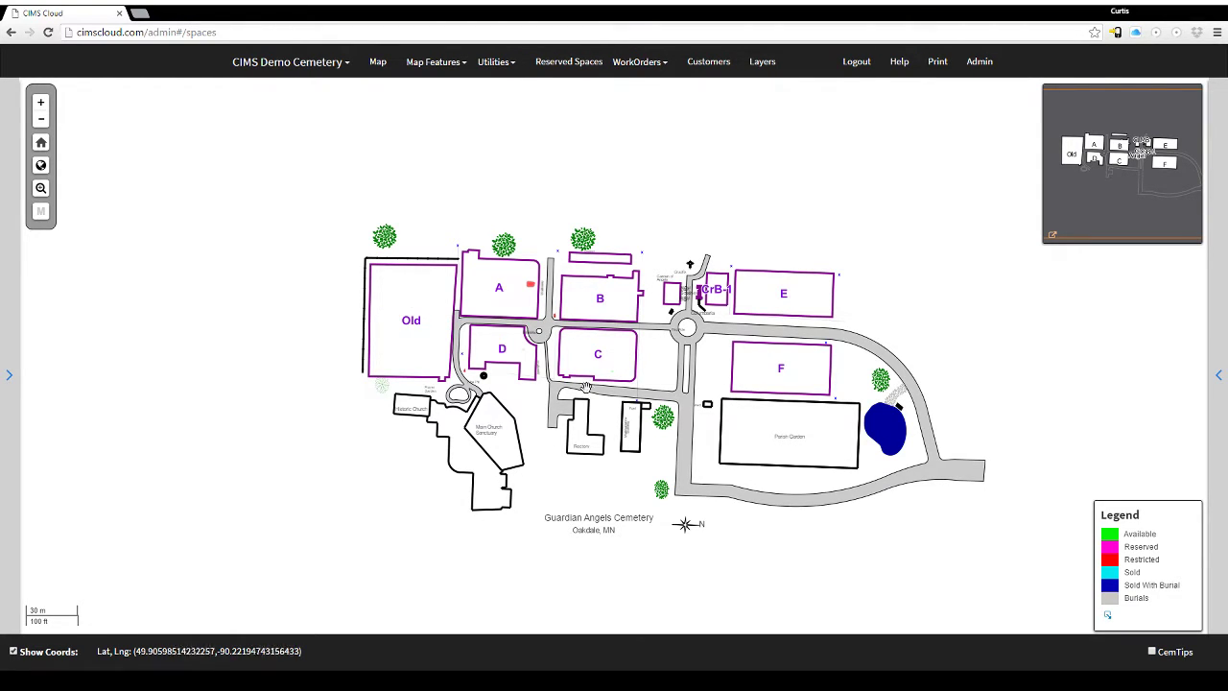
Scroll and drag the cemetery map to reposition the cemetery in view.
scroll(601, 356, "up", 1)
scroll(602, 356, "up", 2)
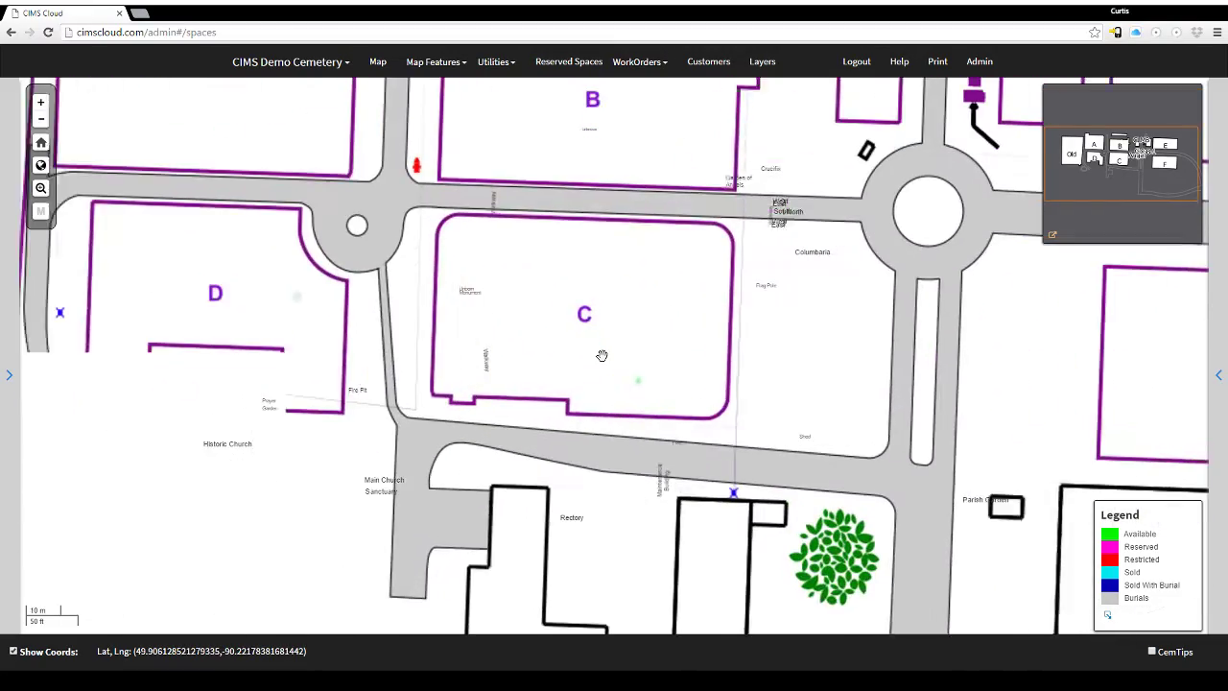
scroll(616, 315, "up", 1)
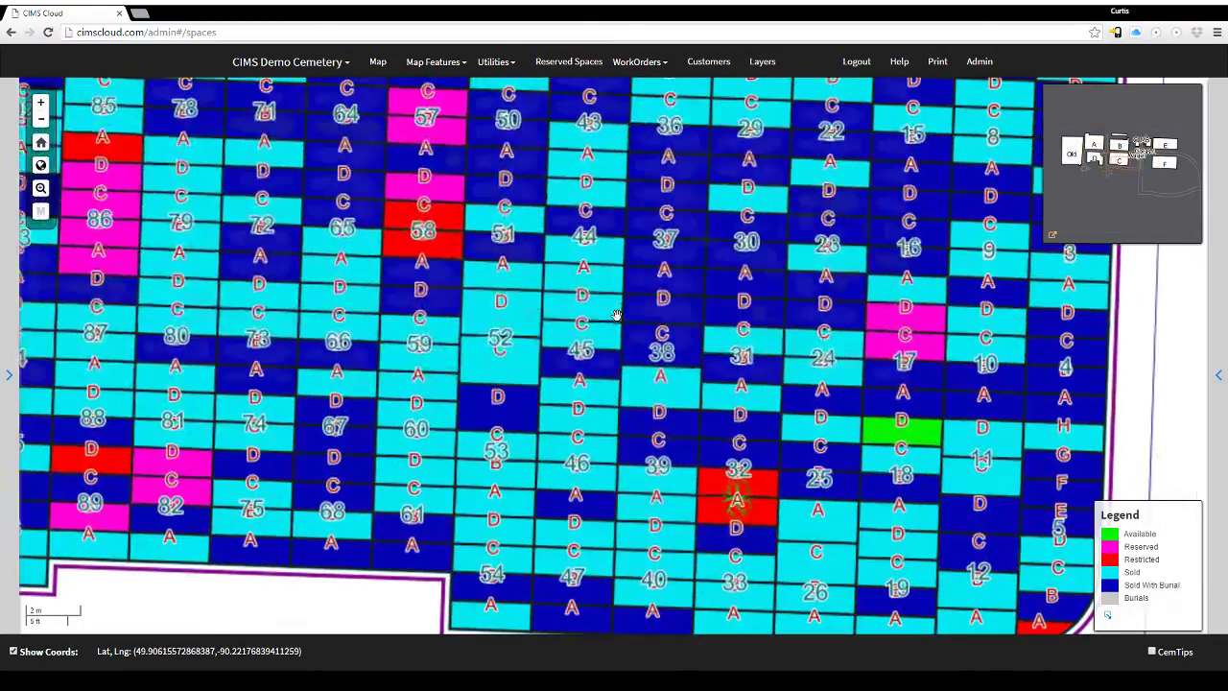
scroll(668, 343, "up", 1)
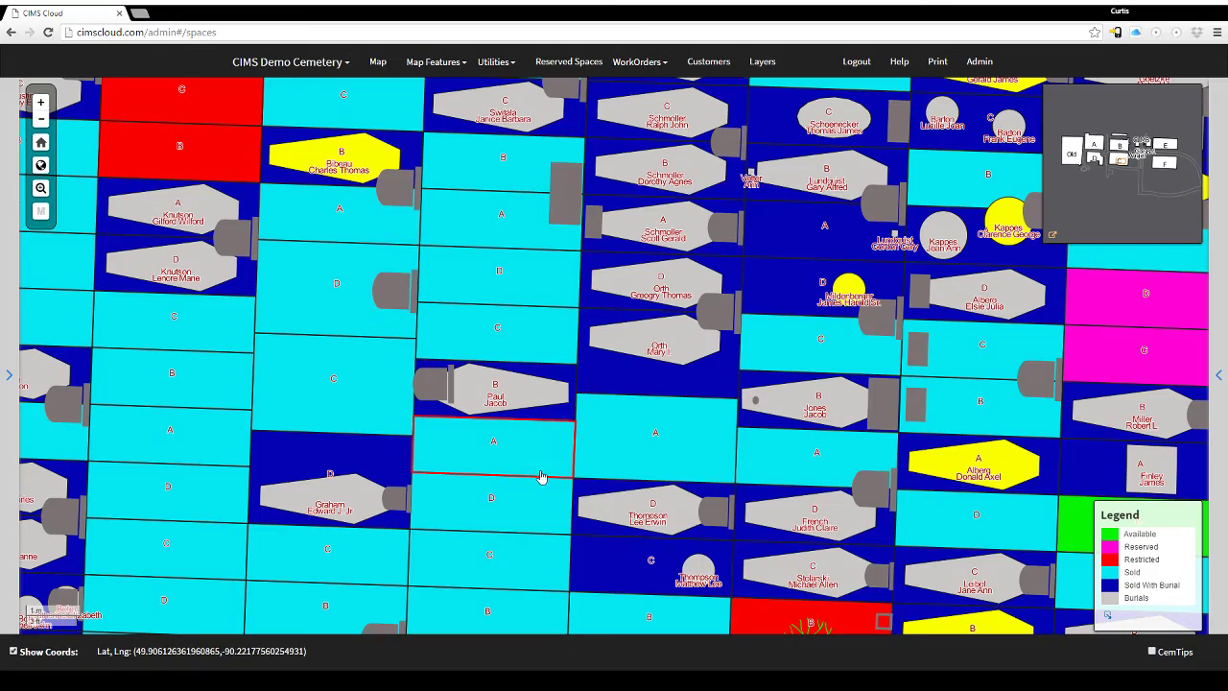
scroll(554, 477, "down", 2)
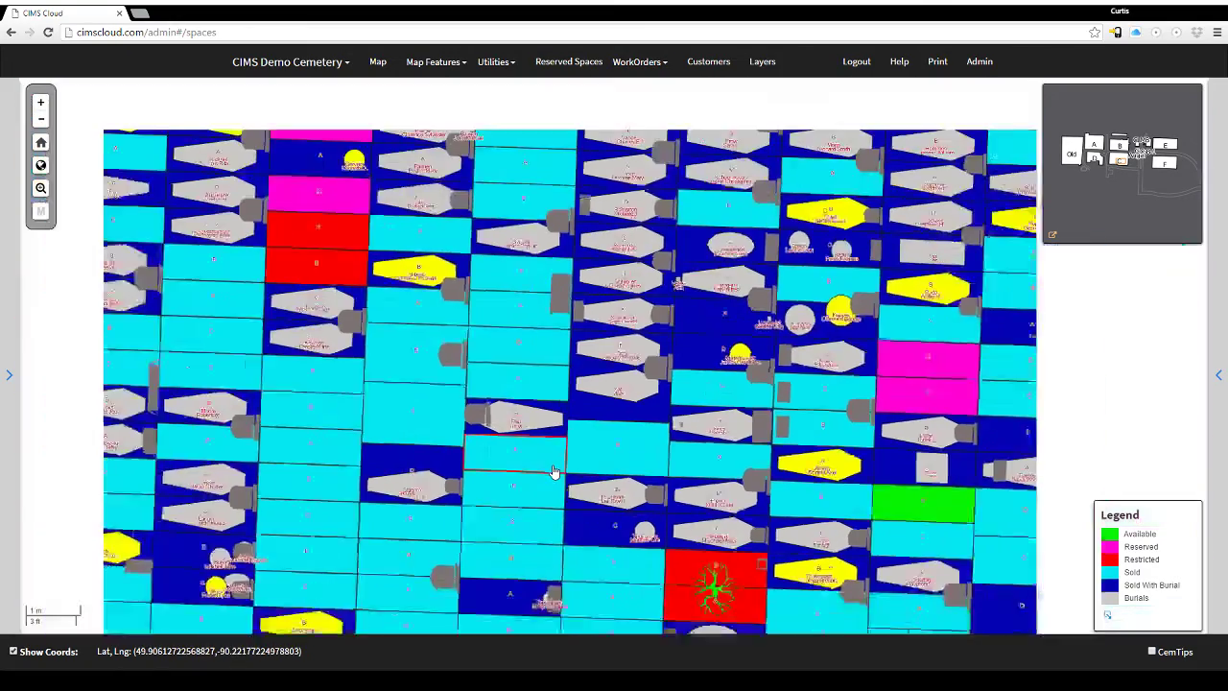
scroll(554, 471, "down", 4)
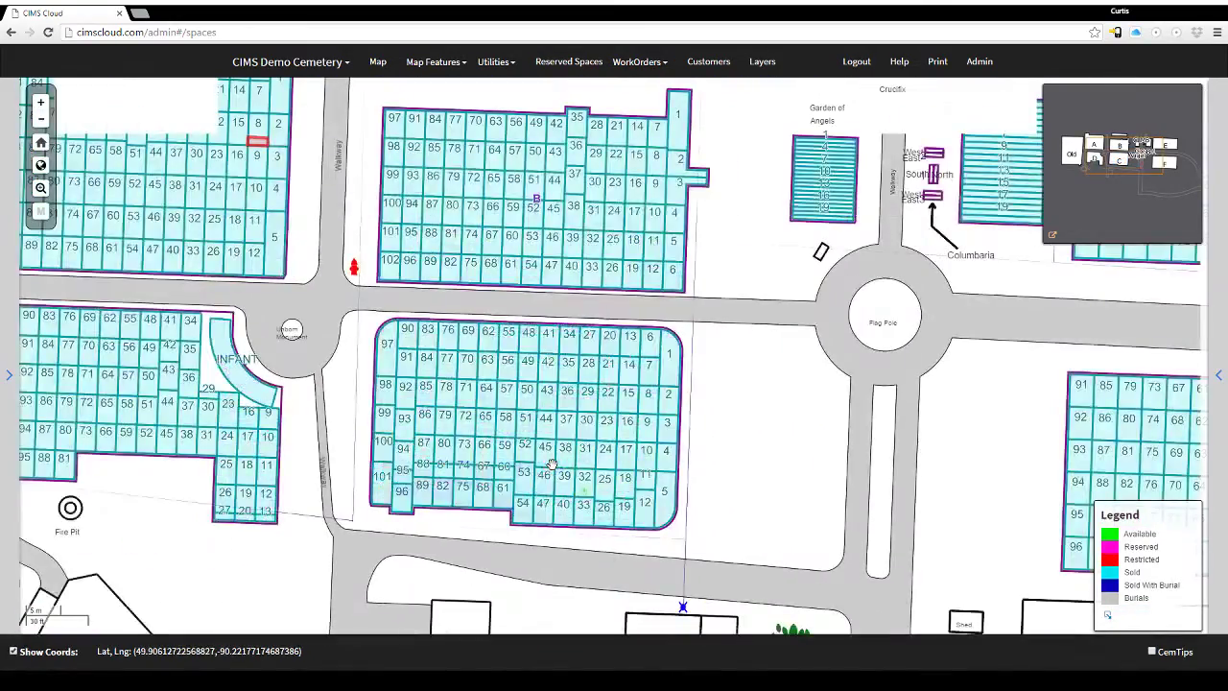
scroll(560, 470, "down", 2)
scroll(595, 478, "down", 2)
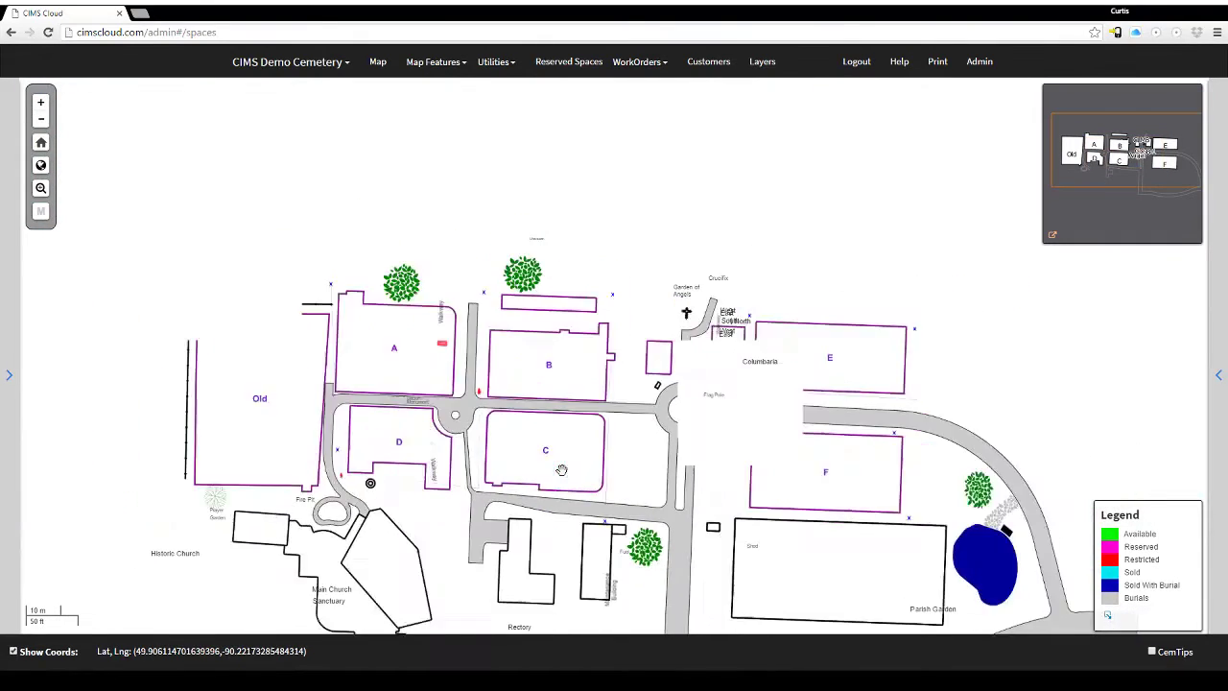
left_click_drag(601, 479, 581, 329)
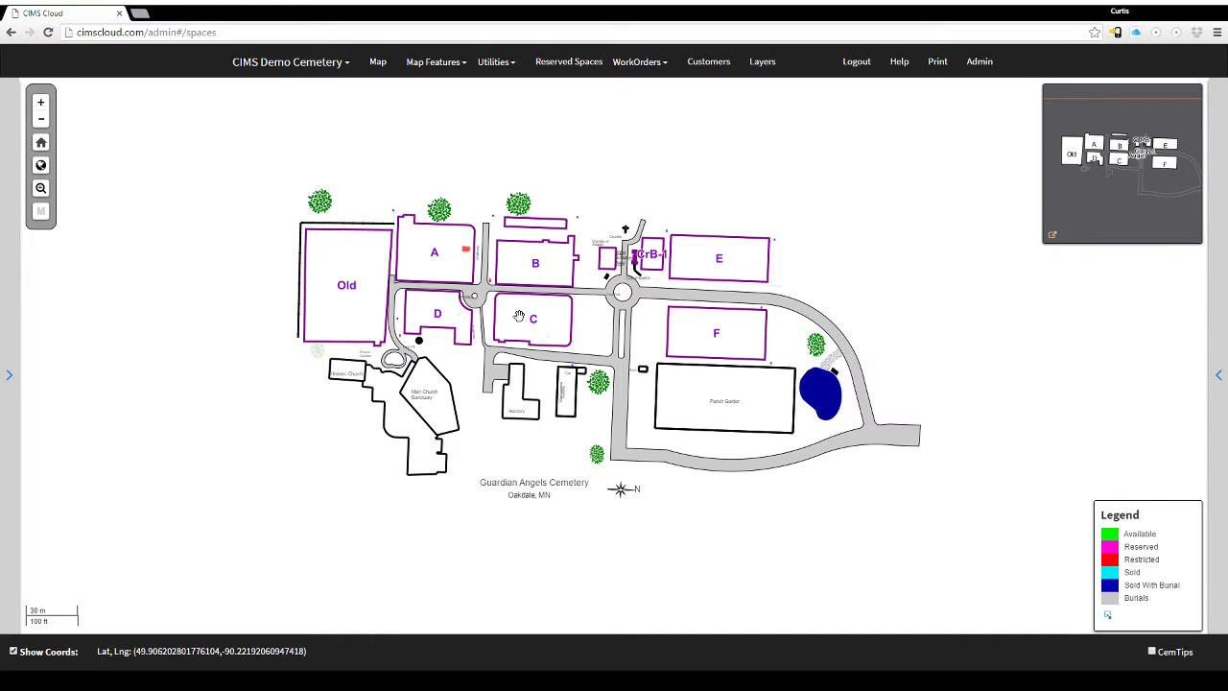
left_click_drag(582, 330, 491, 302)
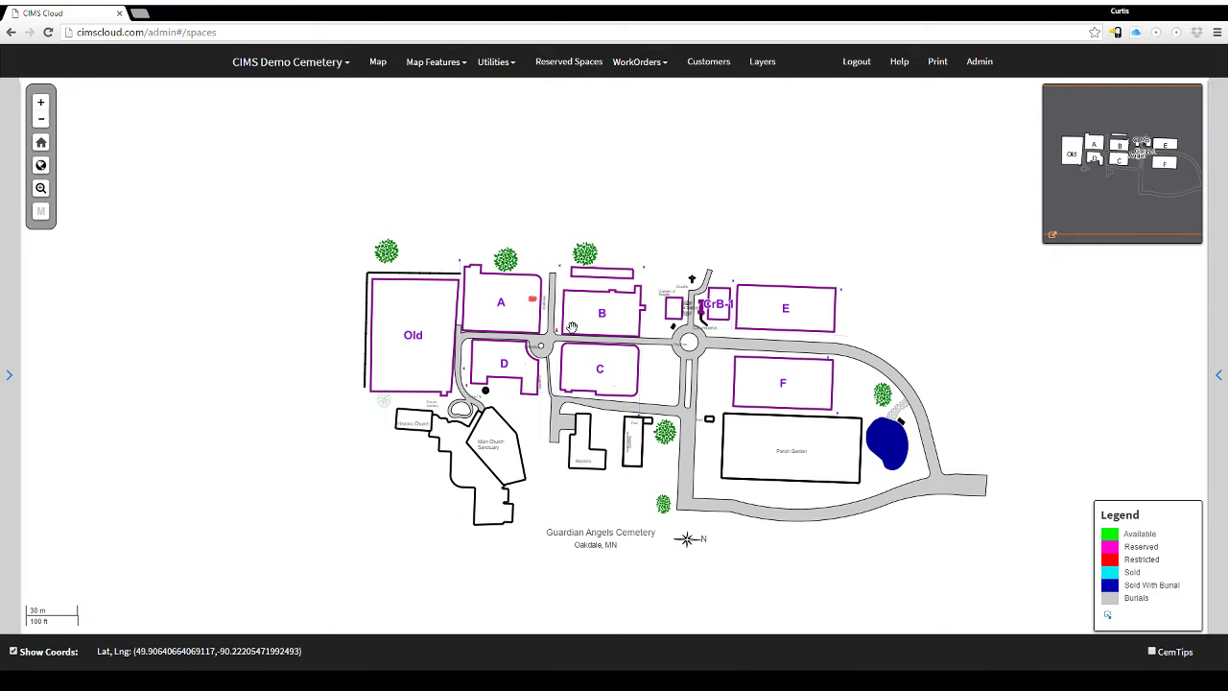
Zoom in until individual graves show, then return to the whole cemetery view.
left_click(40, 103)
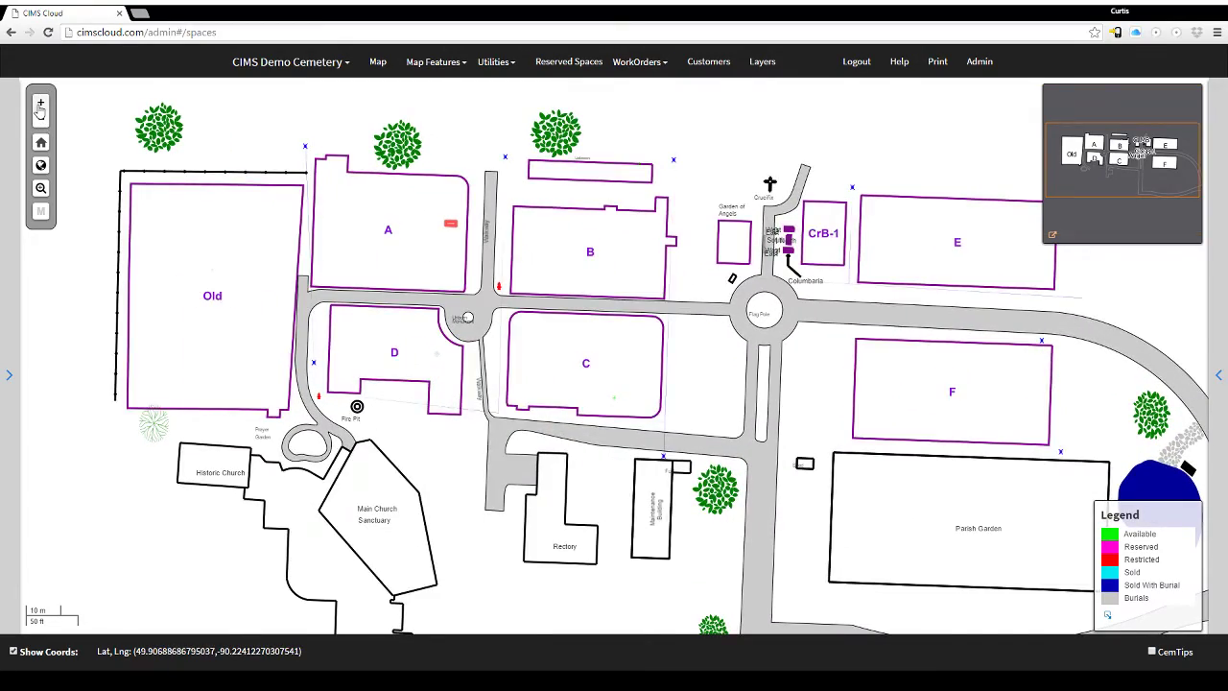
left_click(40, 104)
left_click(40, 104)
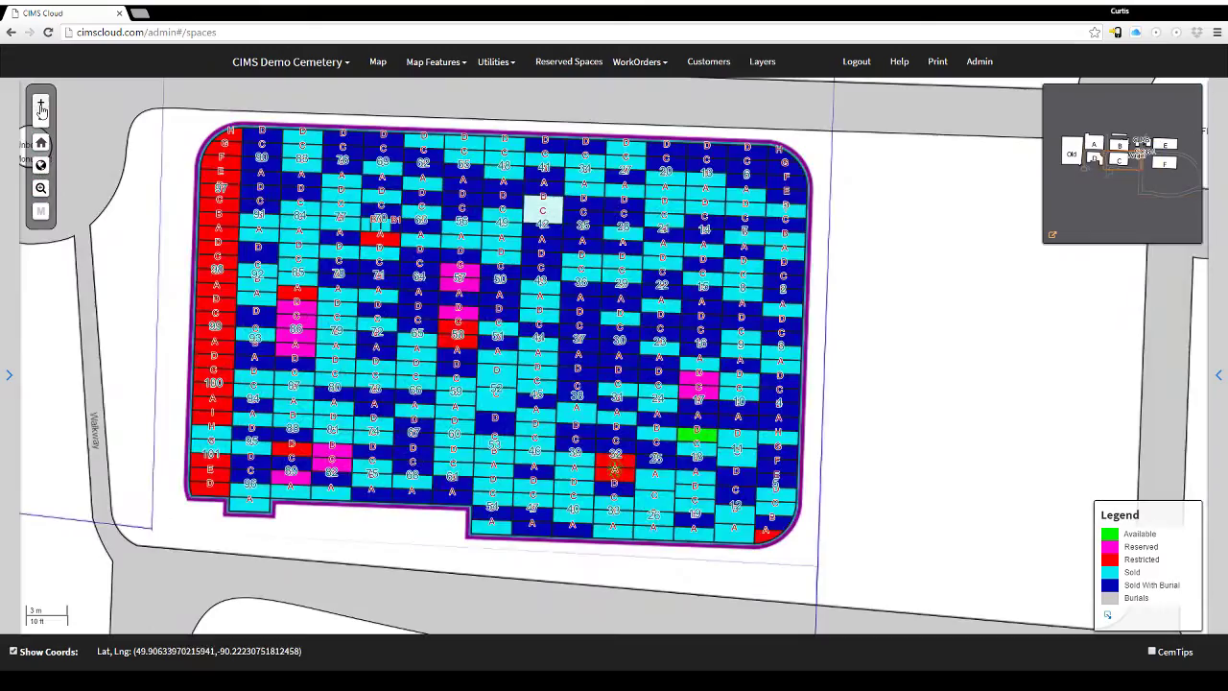
left_click(41, 104)
left_click(40, 103)
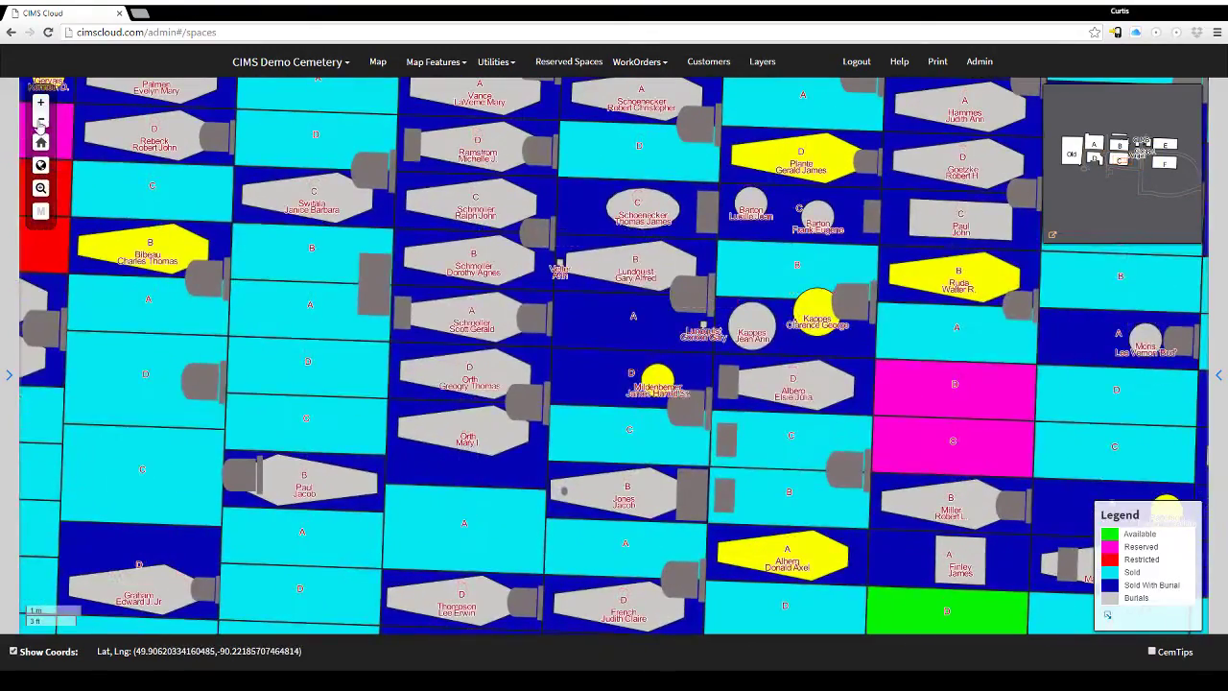
left_click(40, 122)
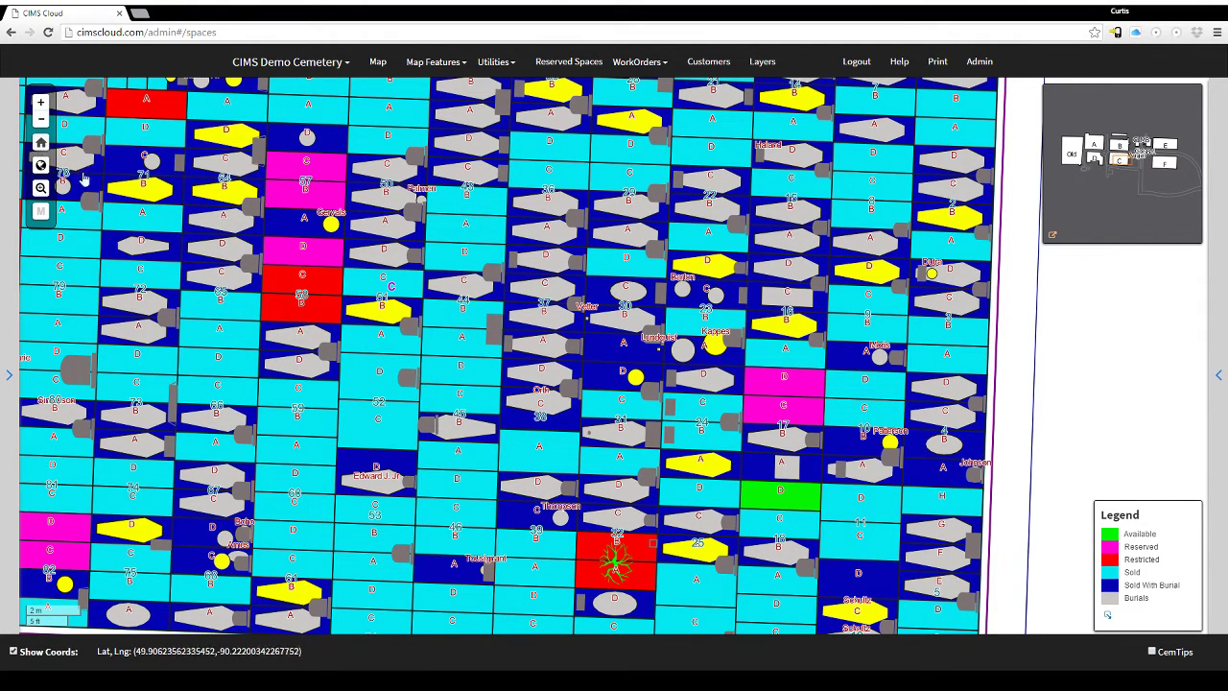
left_click(41, 142)
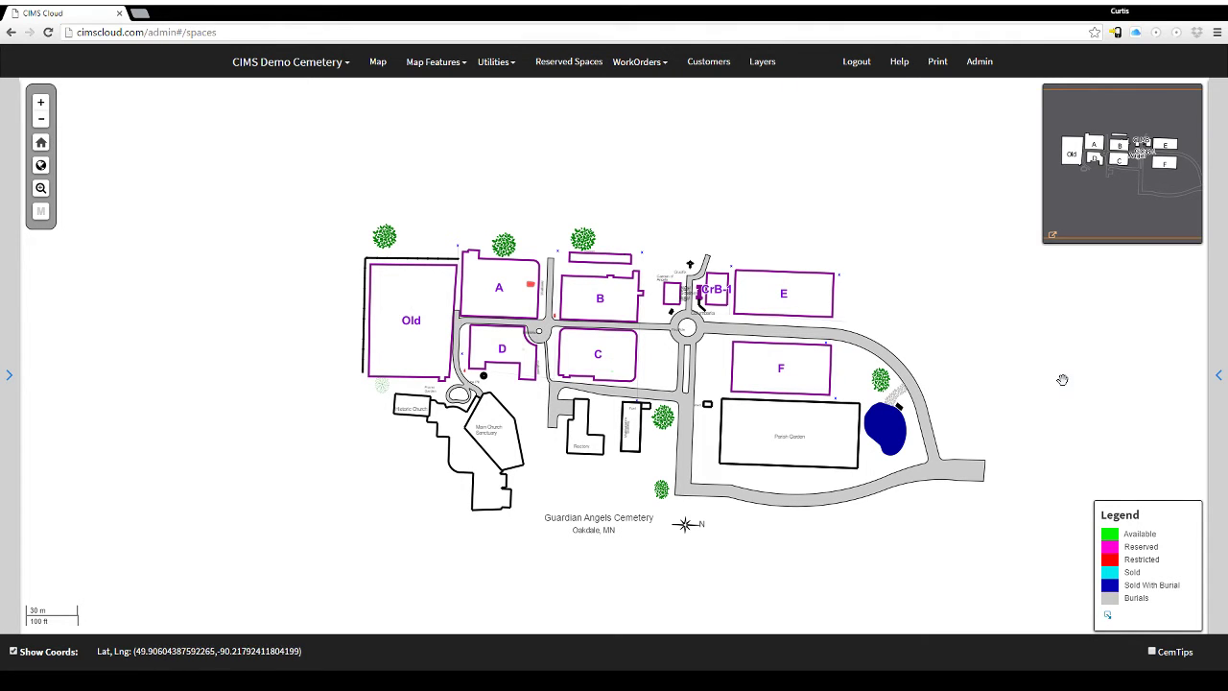
In the List tree, expand Cem 1 > Block A > Lot 2 and open Space A.
left_click(11, 376)
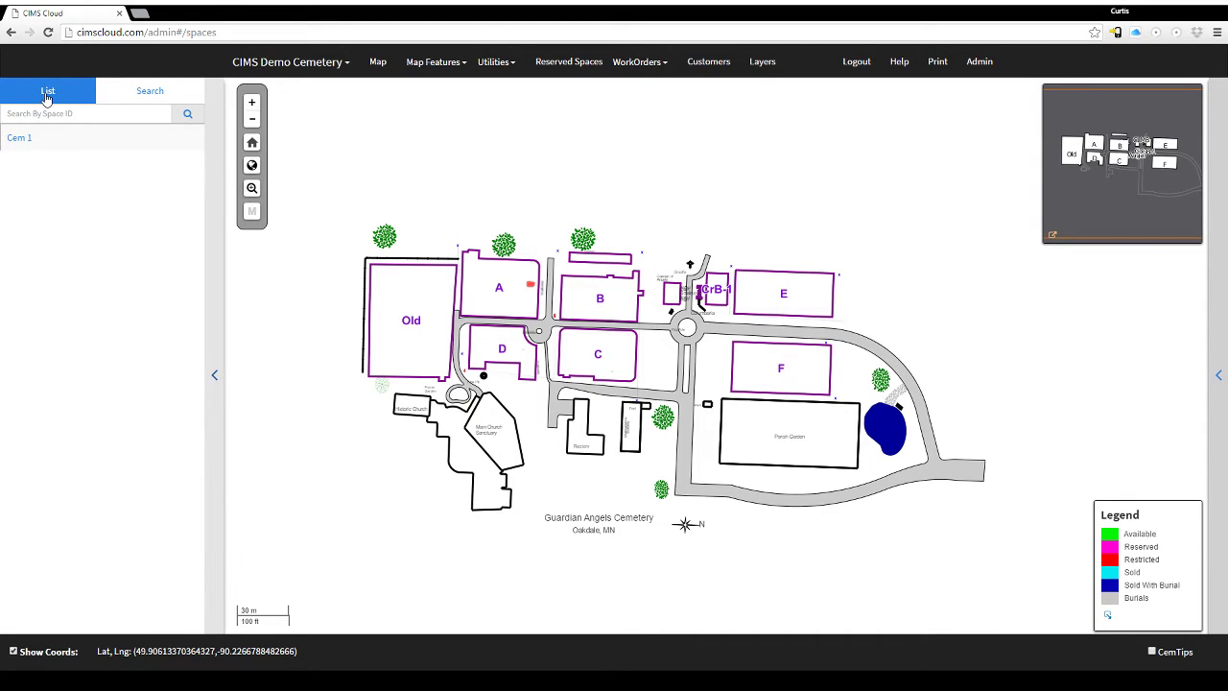
left_click(130, 93)
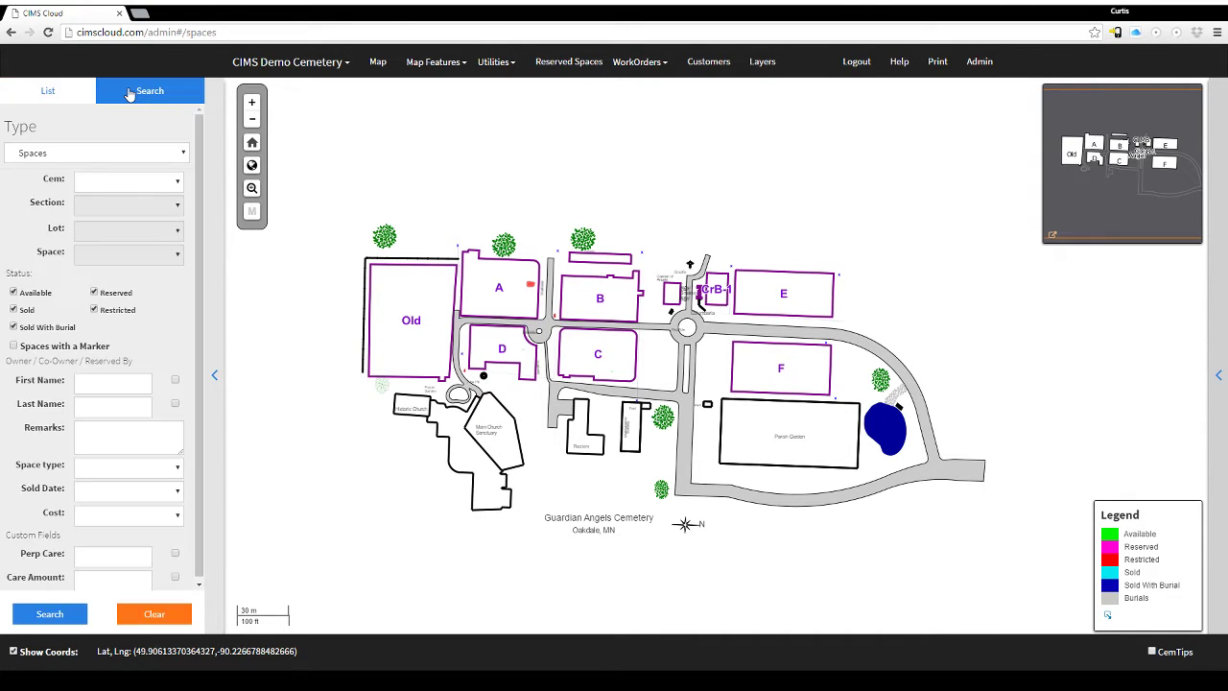
left_click(59, 100)
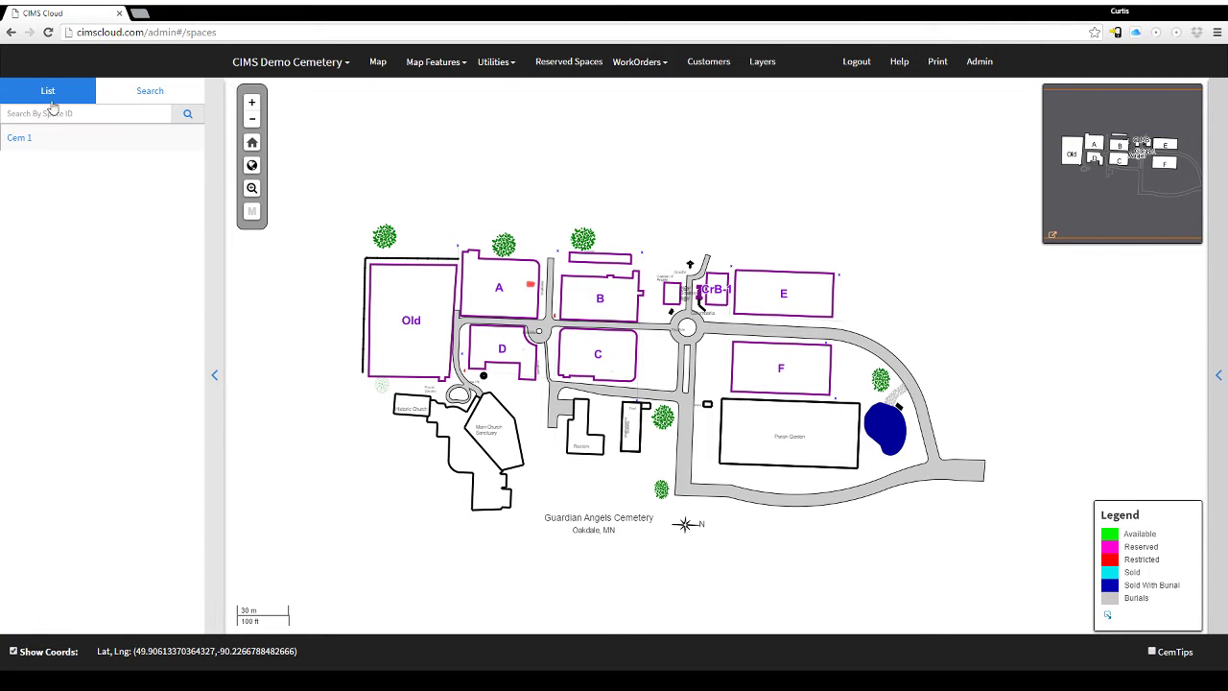
left_click(23, 140)
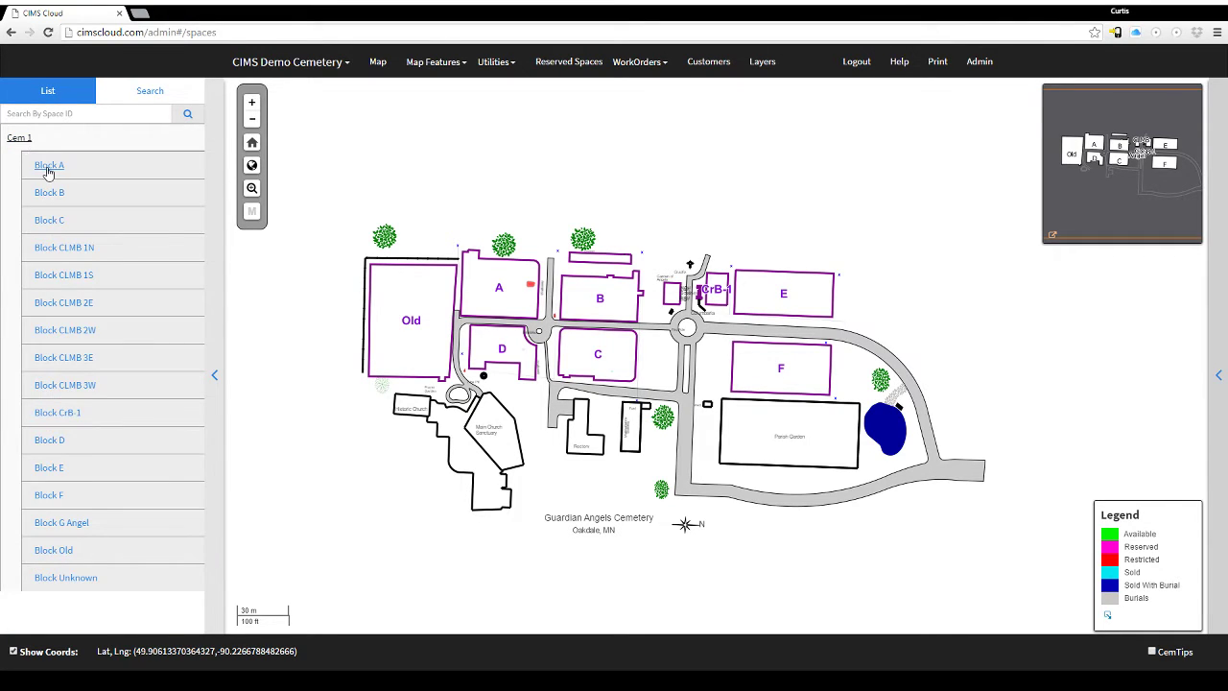
left_click(48, 166)
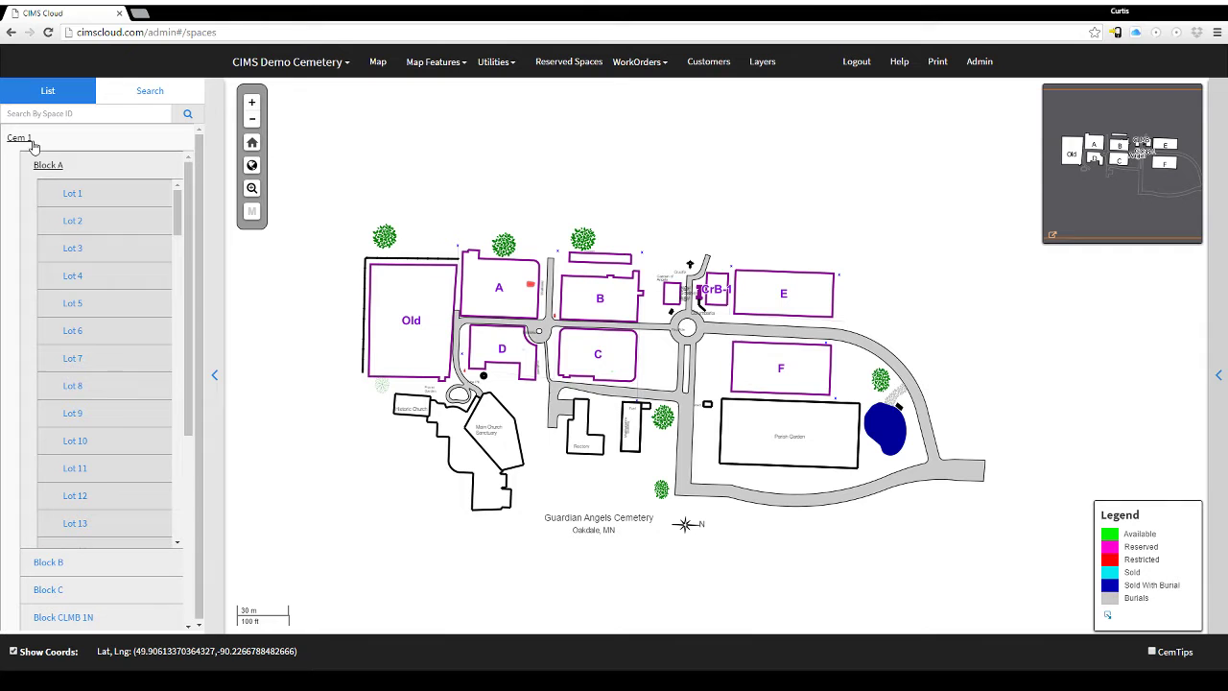
left_click(73, 195)
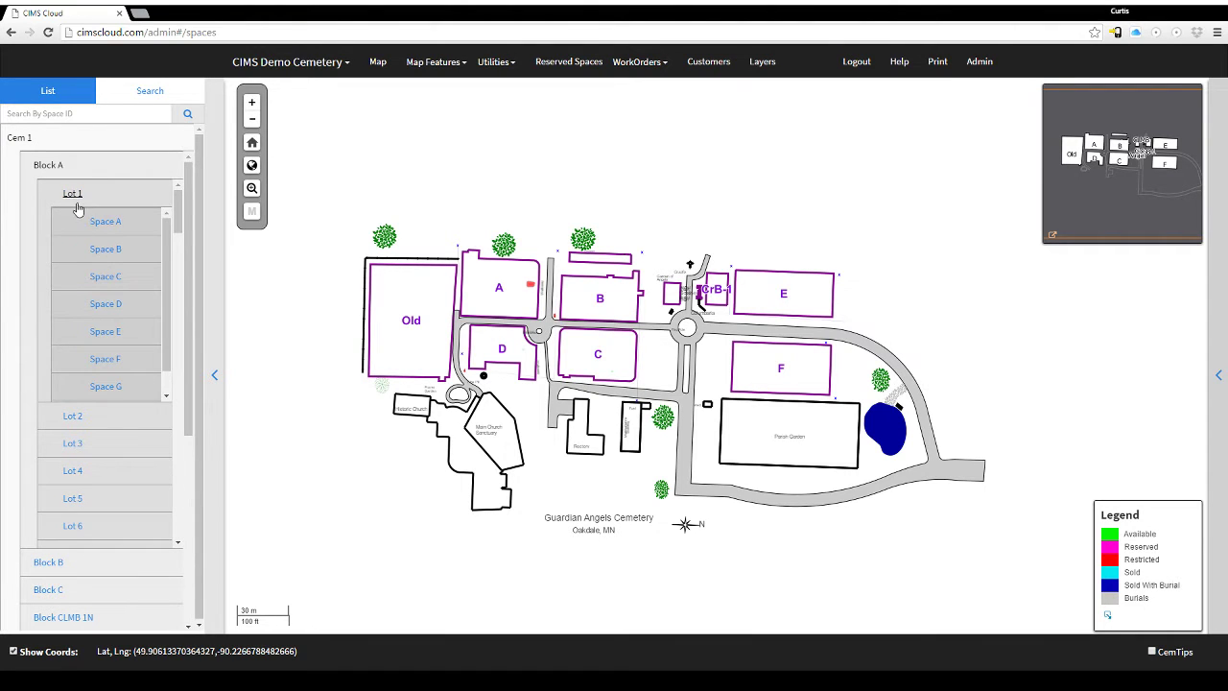
left_click(75, 195)
left_click(81, 223)
left_click(89, 248)
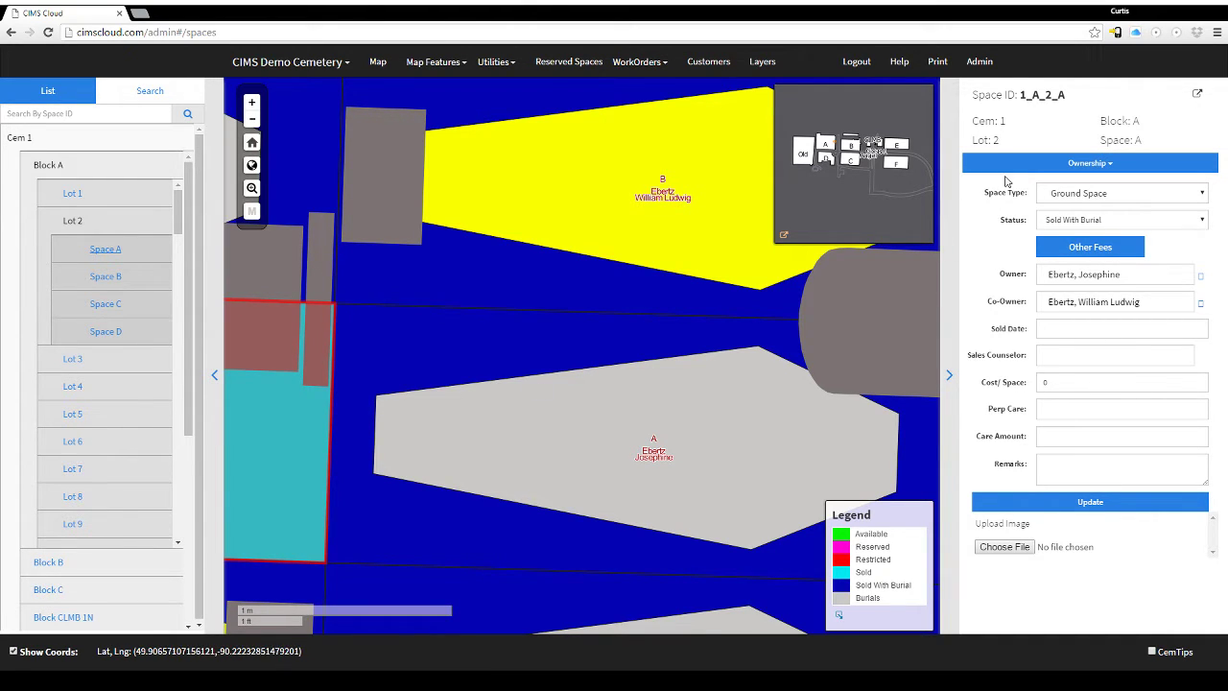
left_click(1087, 163)
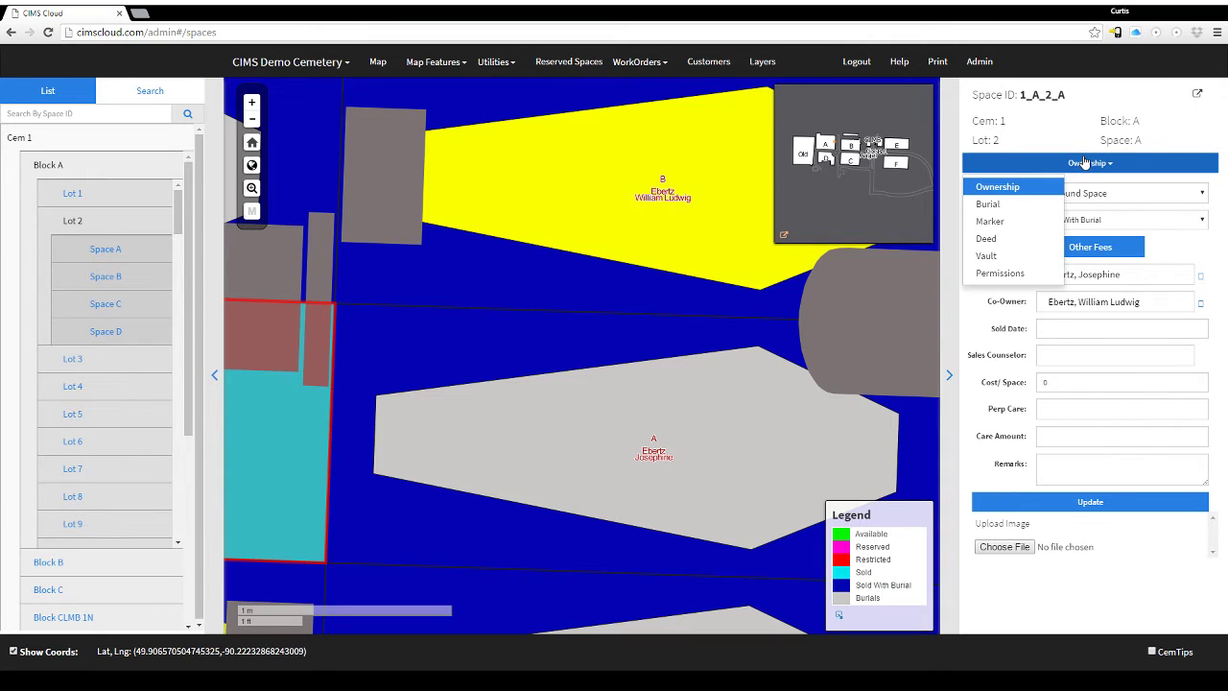
left_click(1006, 205)
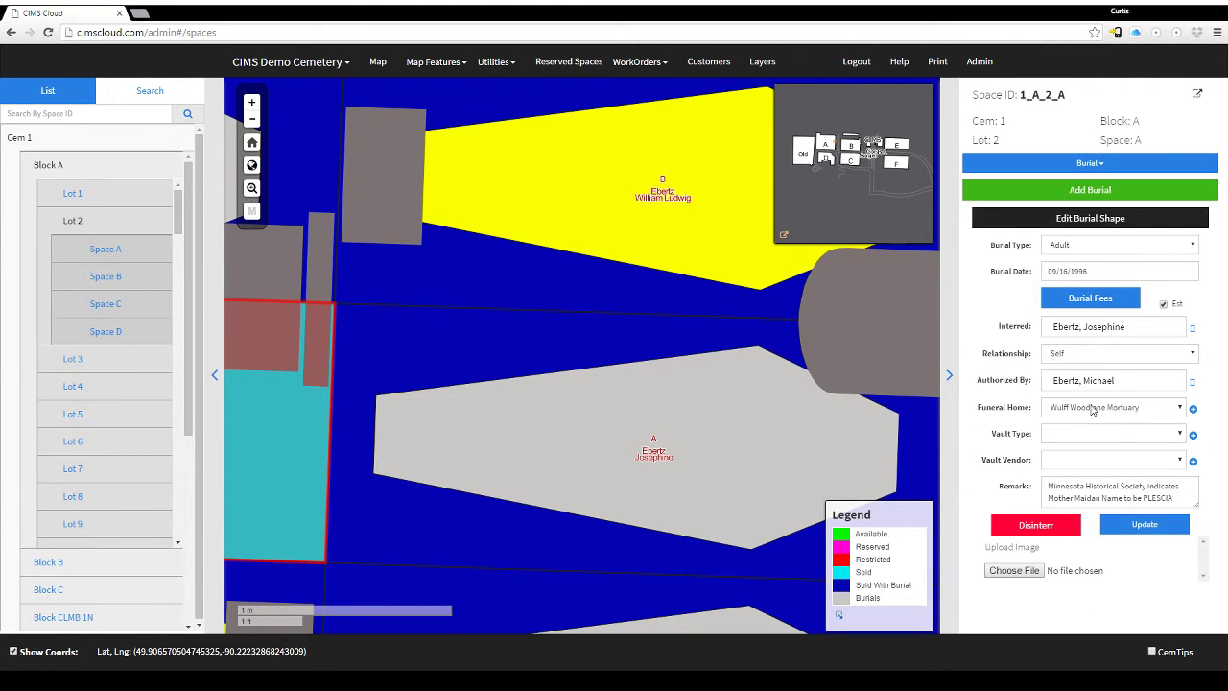
left_click(1091, 167)
left_click(1033, 223)
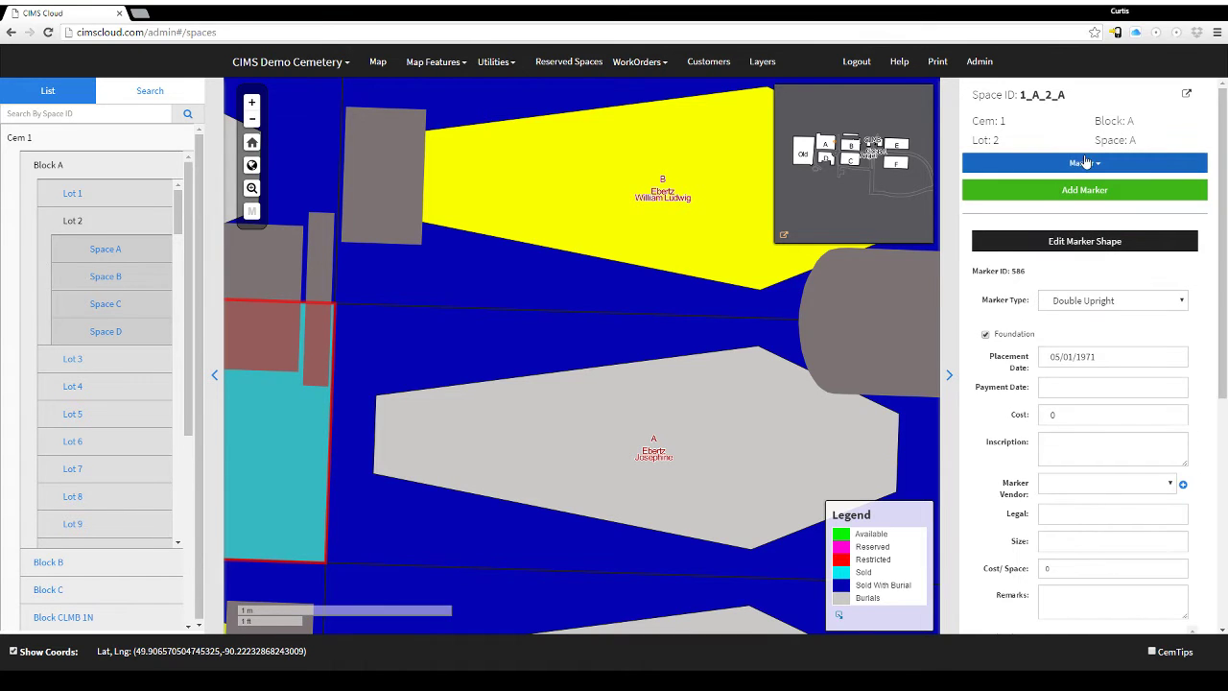
left_click(1086, 163)
left_click(1007, 239)
left_click(1089, 164)
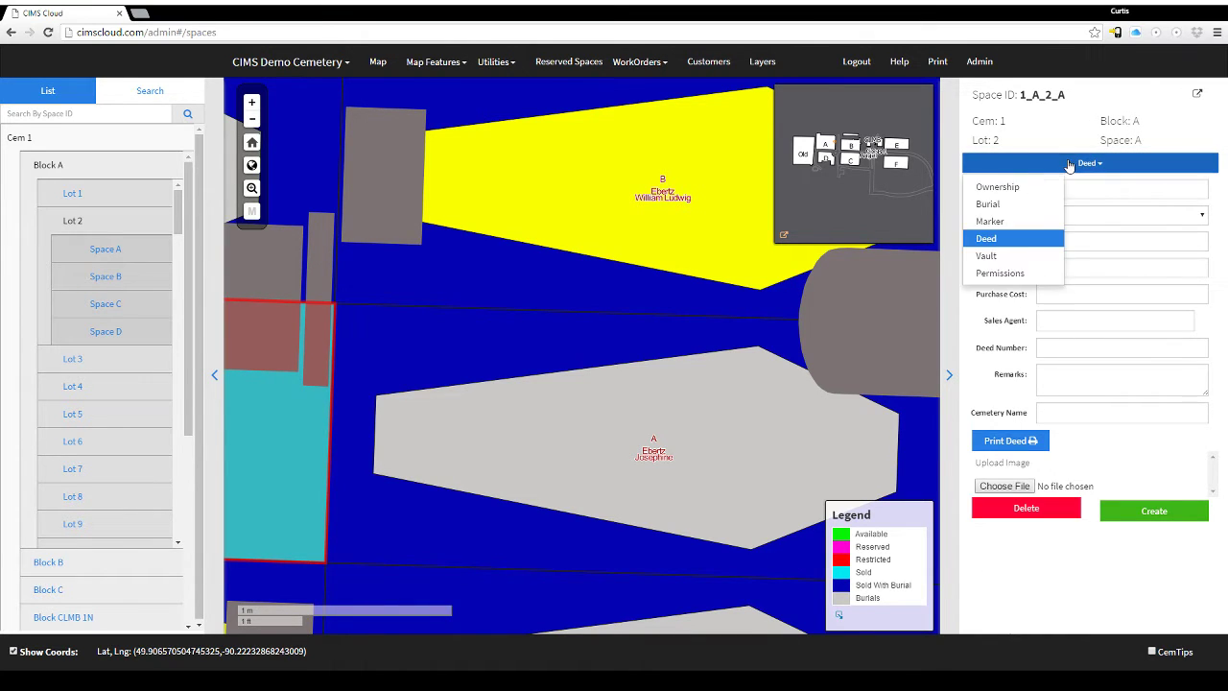
left_click(1017, 255)
left_click(1056, 164)
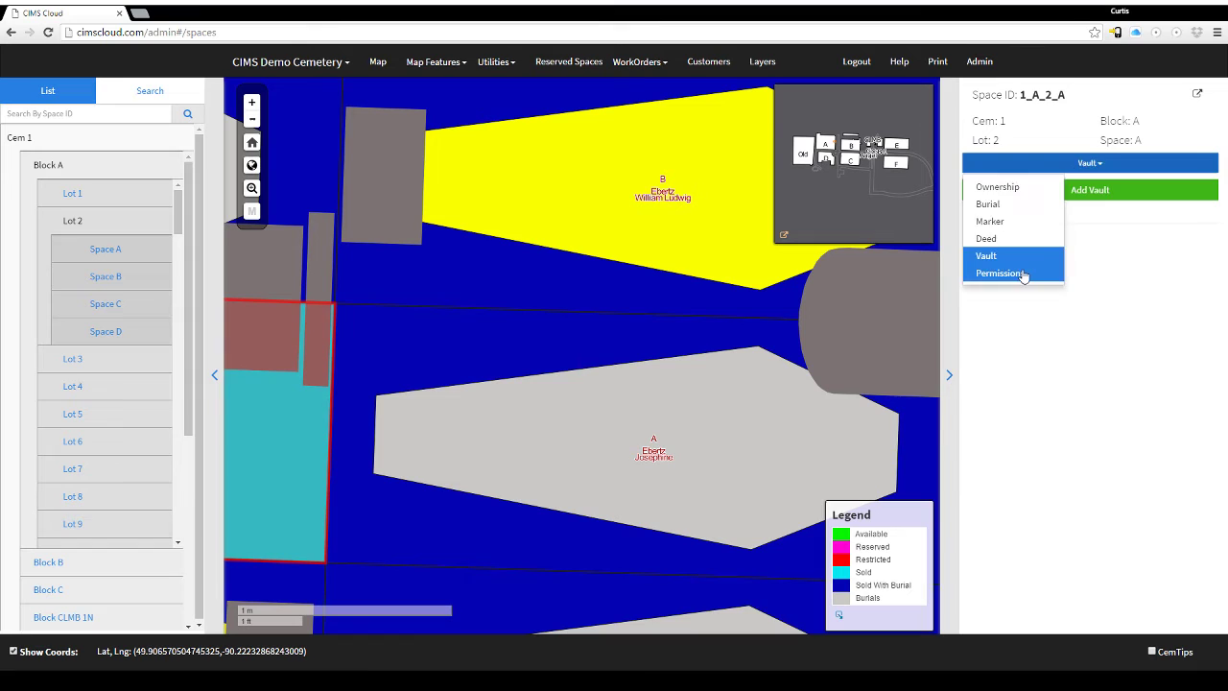
left_click(1025, 272)
left_click(1049, 169)
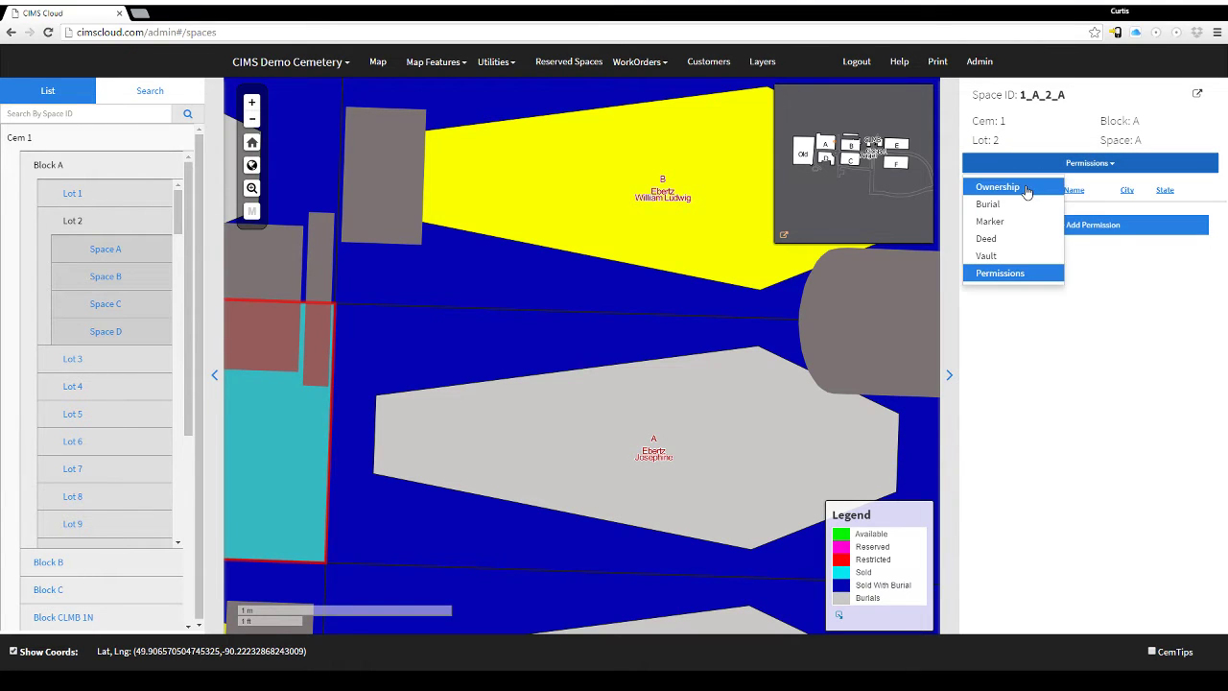
left_click(1024, 188)
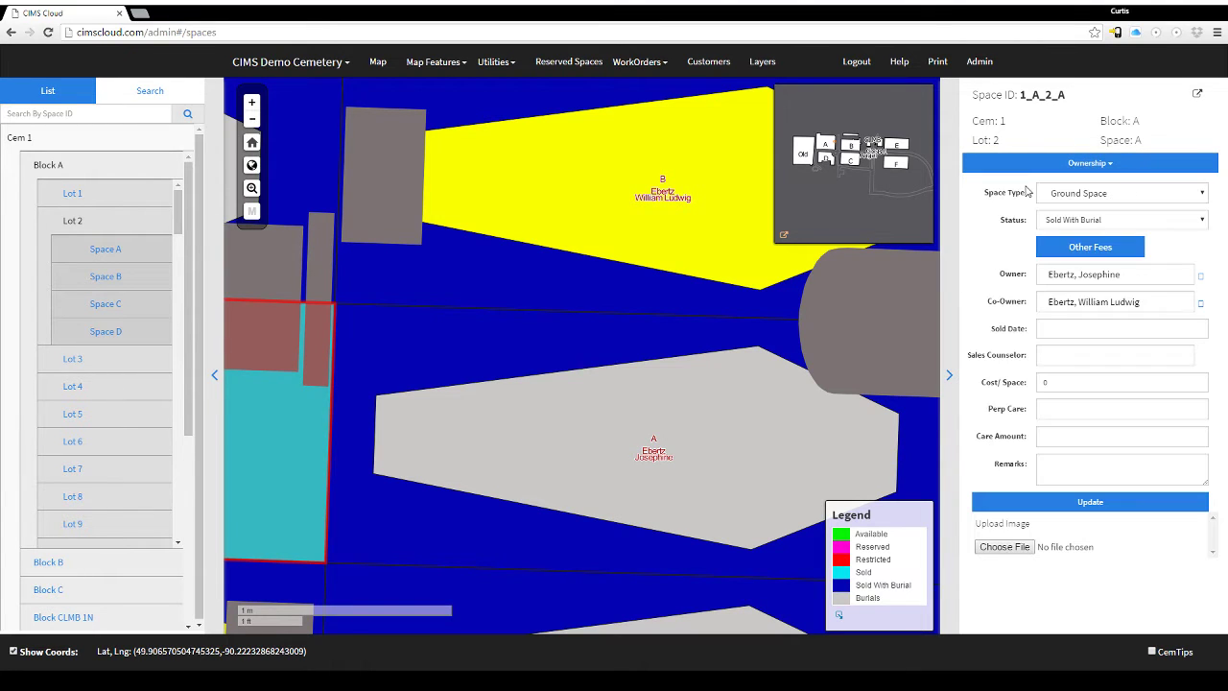
Hide the space details panel, set search Type to Burials, and search by the surname.
left_click(949, 375)
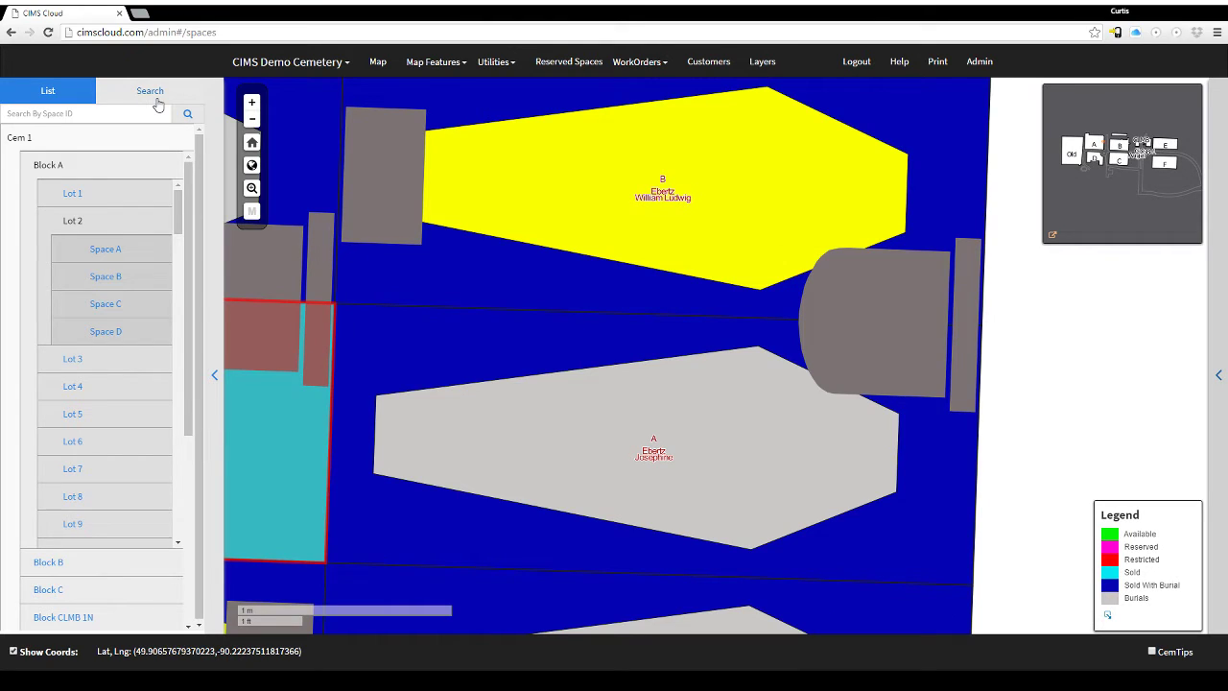
left_click(144, 94)
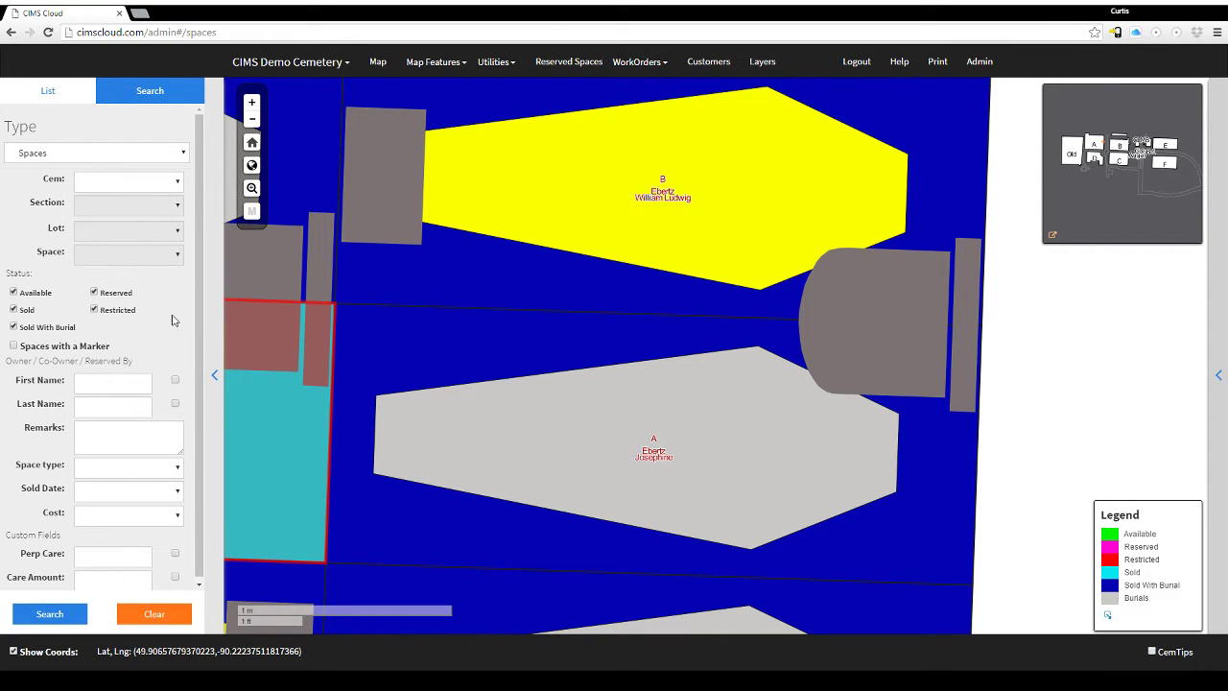
left_click(104, 155)
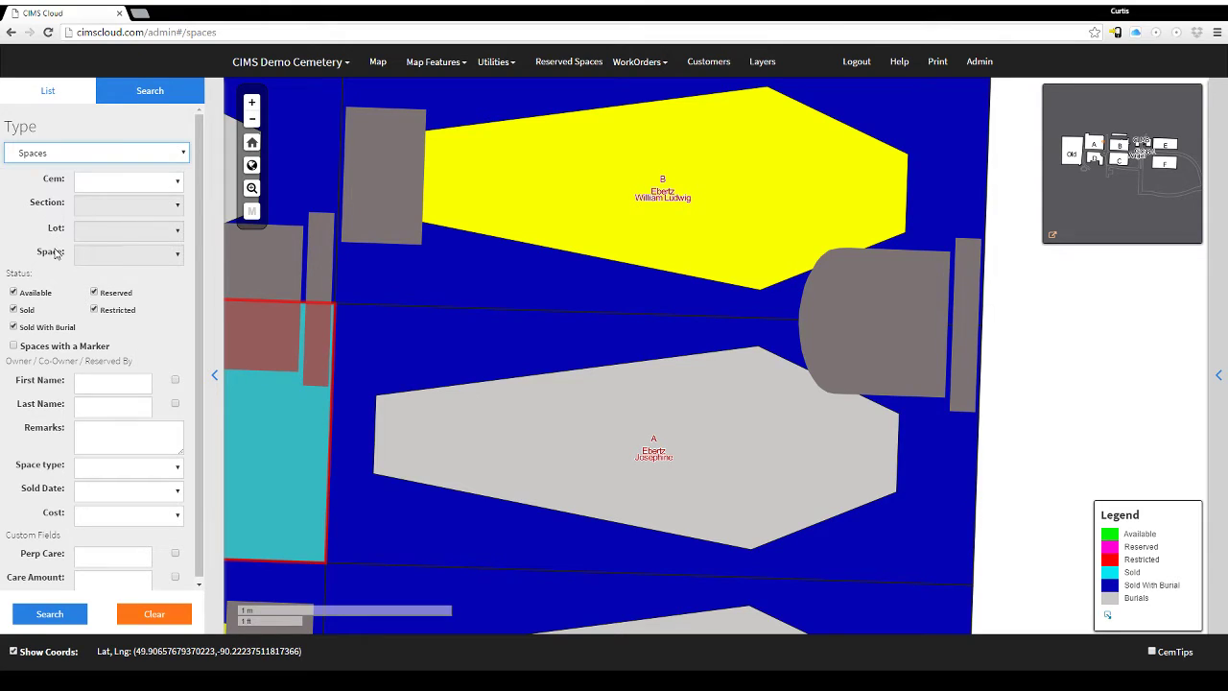
left_click(151, 288)
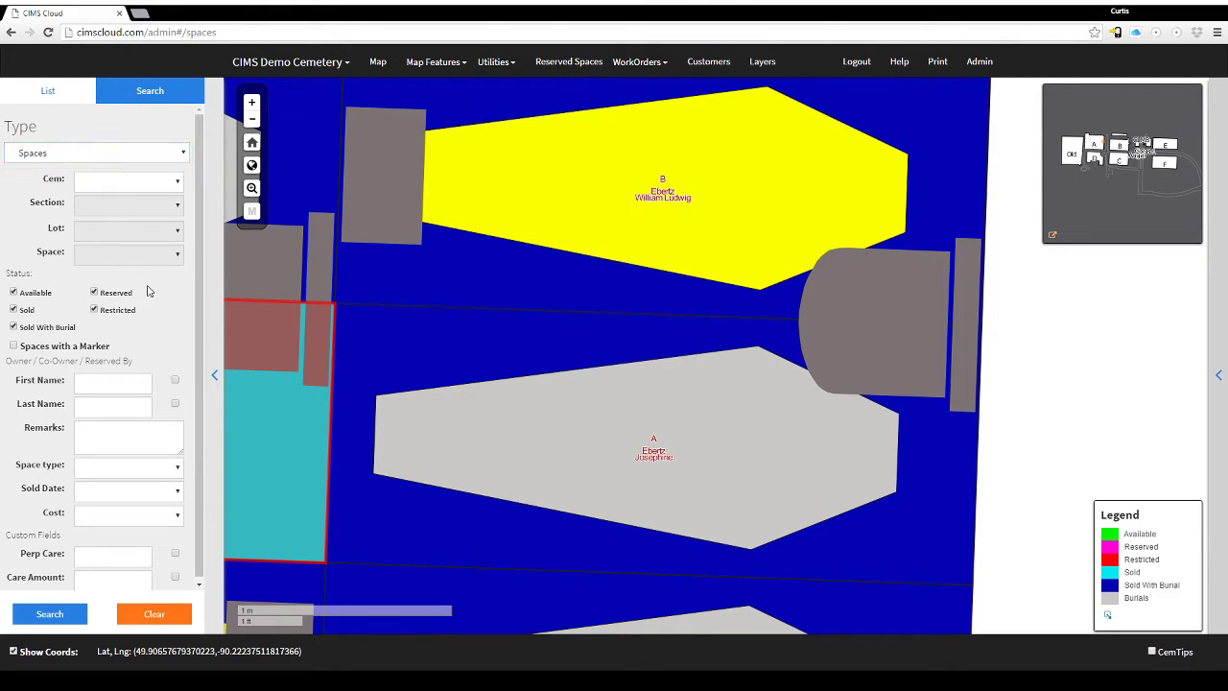
left_click(142, 149)
left_click(38, 182)
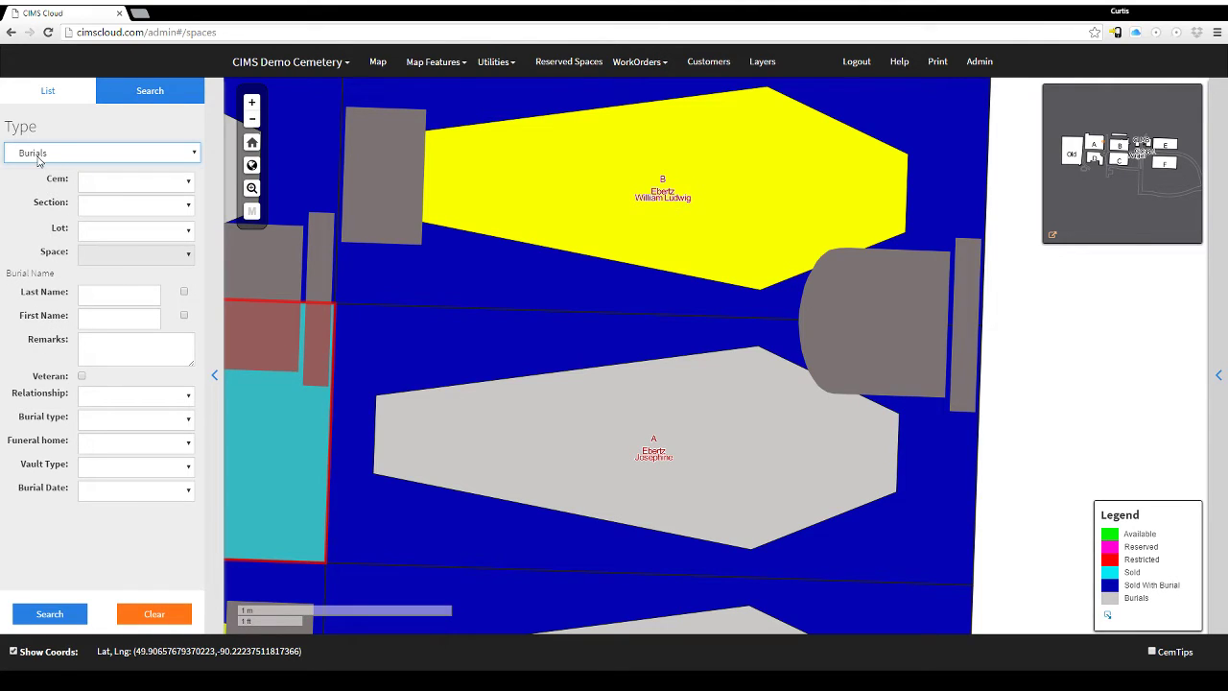
left_click(106, 290)
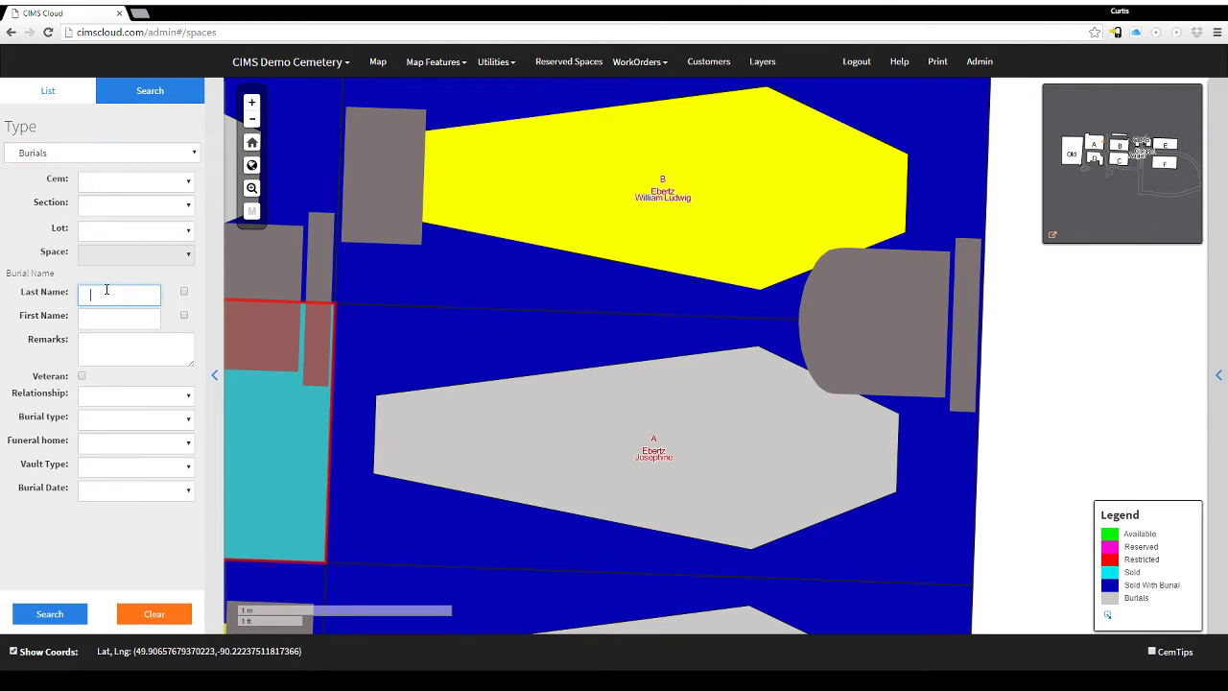
type("moore")
left_click(60, 617)
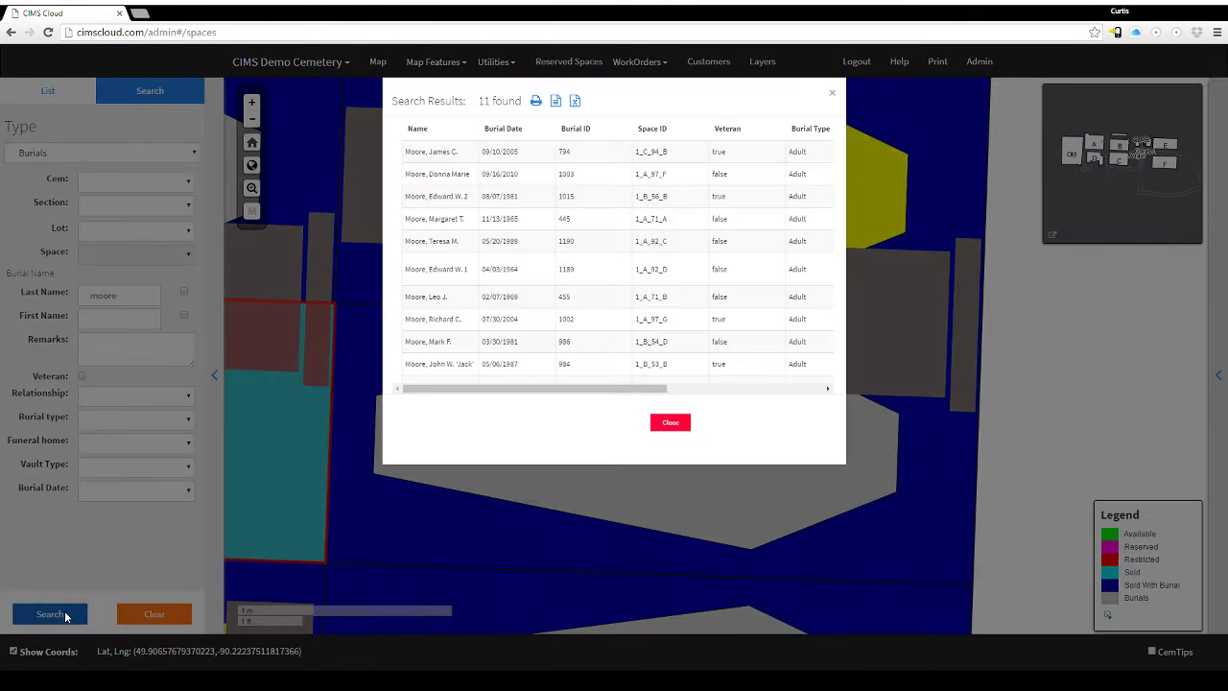
Pick burial 1_A_92_D from the search results and open its space record on the map.
left_click(583, 219)
left_click(595, 177)
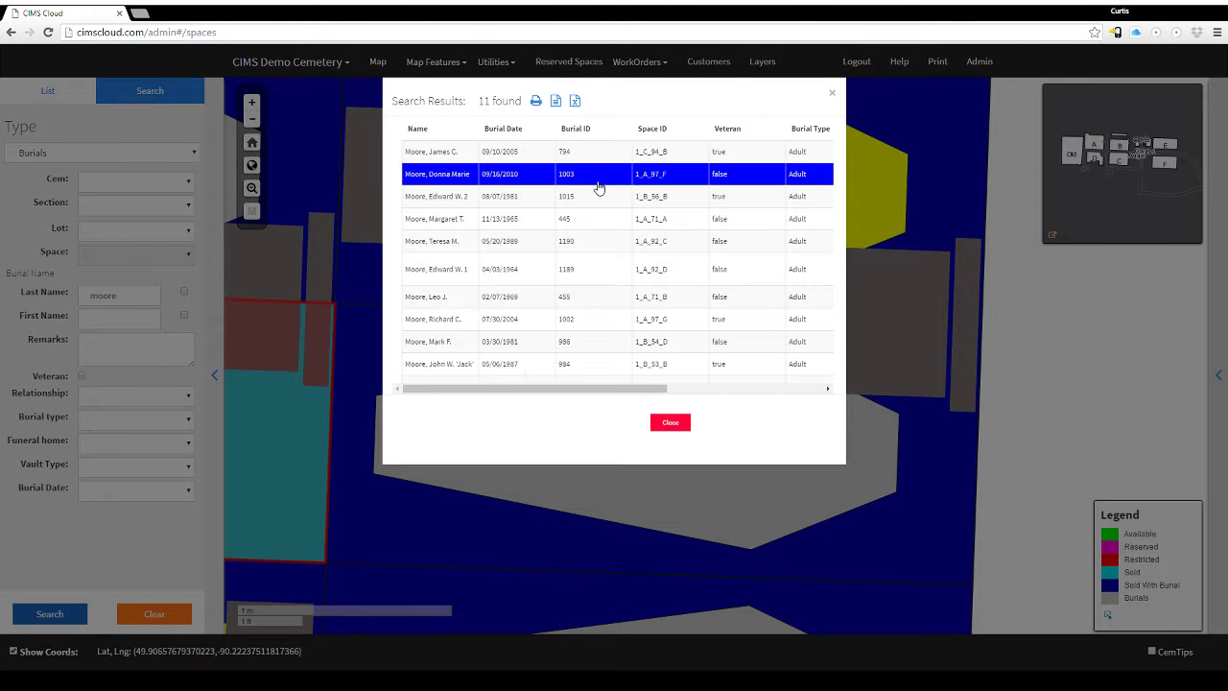
left_click(576, 276)
left_click(506, 153)
left_click(500, 173)
left_click(472, 197)
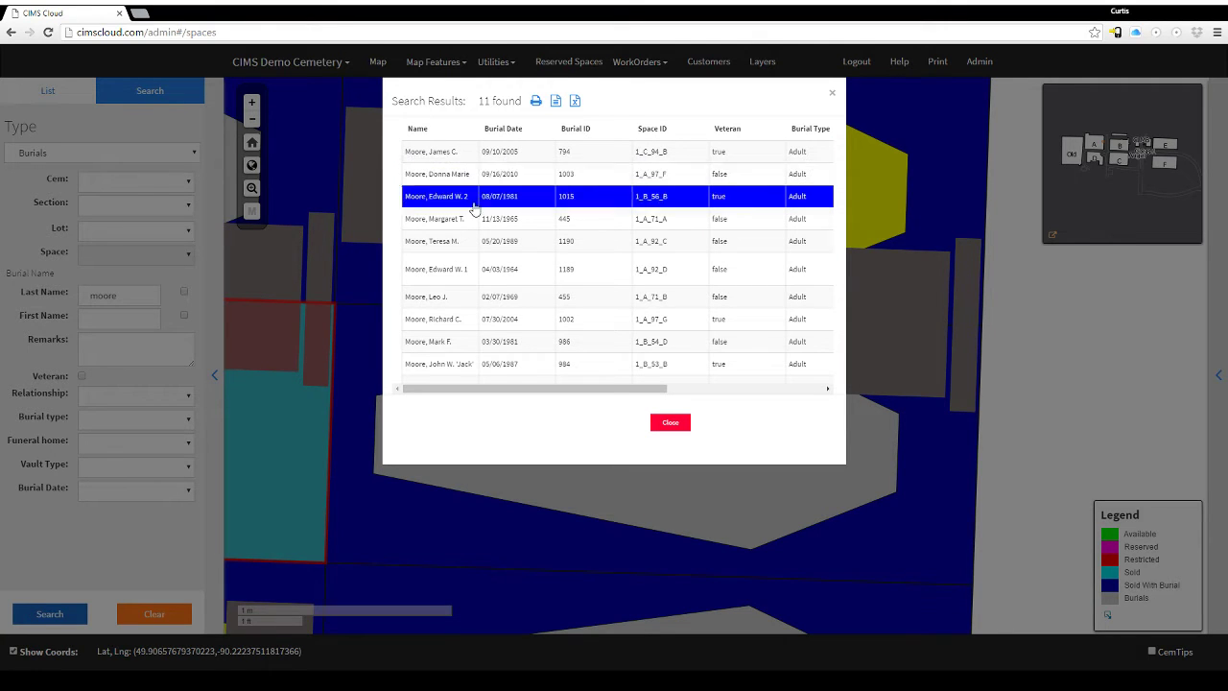
left_click(465, 265)
double_click(459, 272)
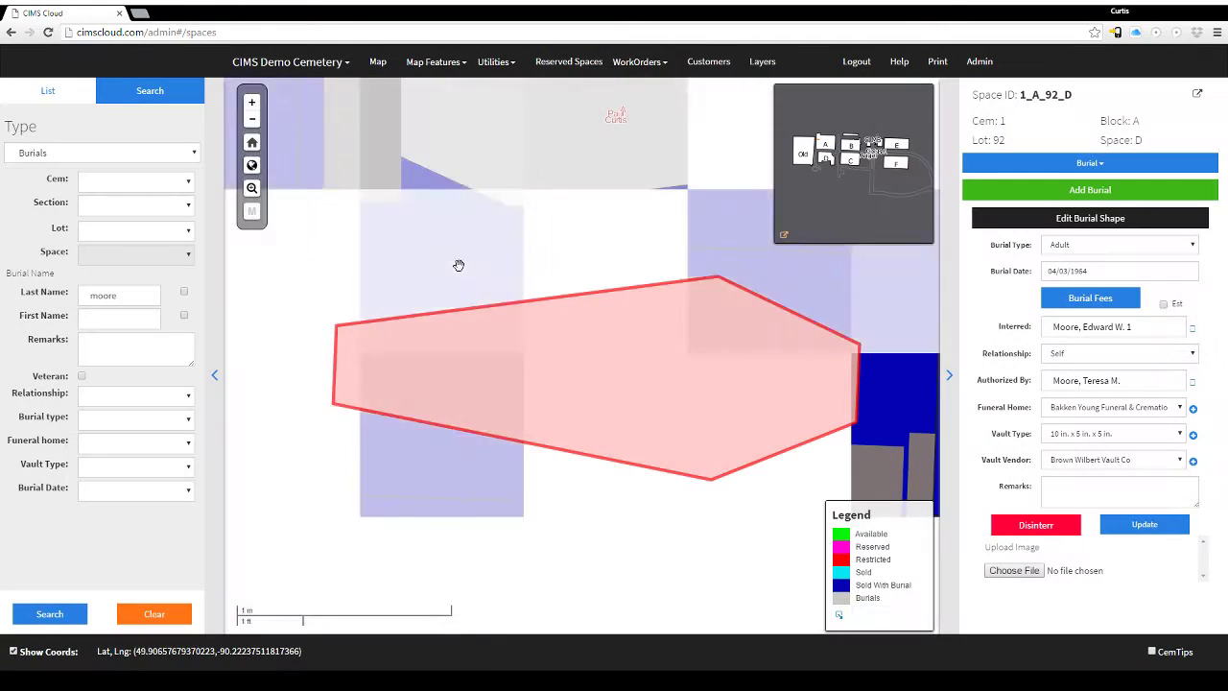
scroll(624, 373, "down", 1)
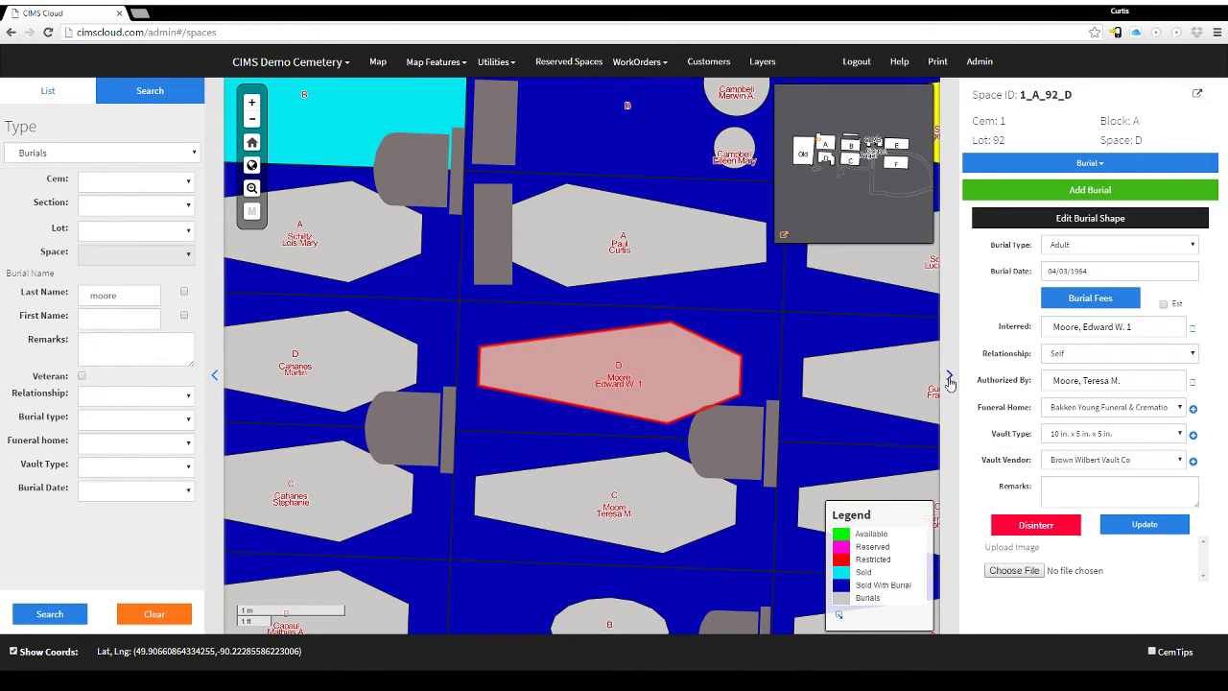
Hide both side panels for a full-width map, then restore them.
left_click(215, 378)
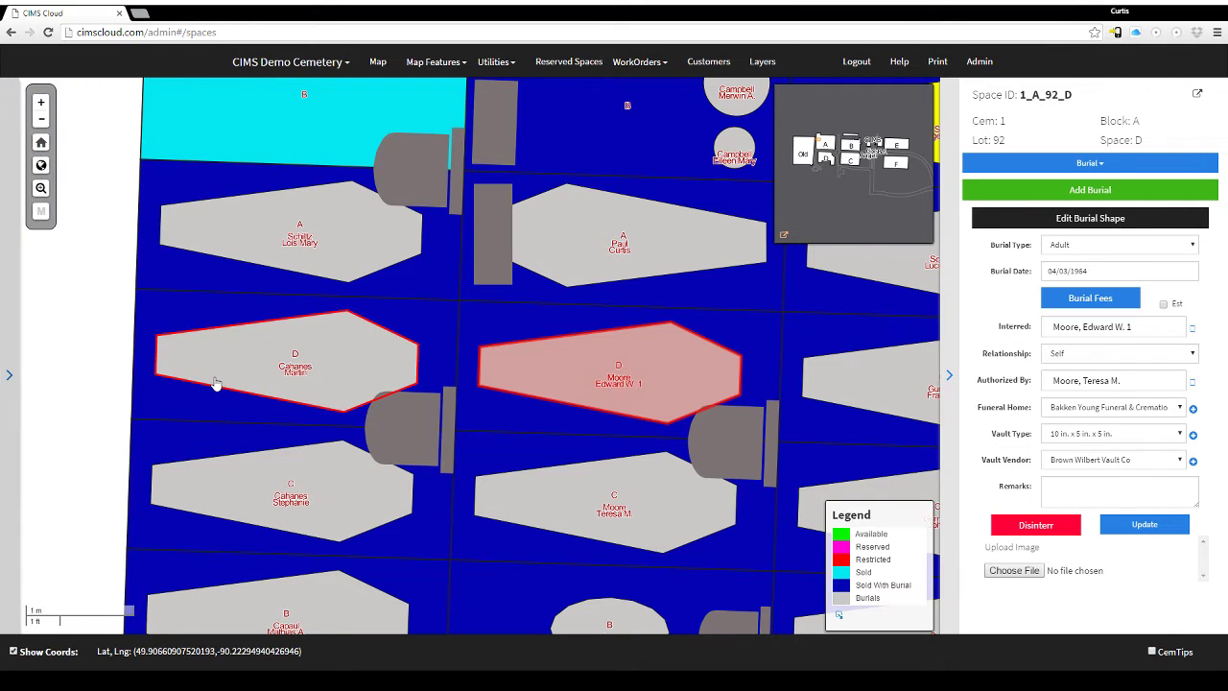
left_click(949, 376)
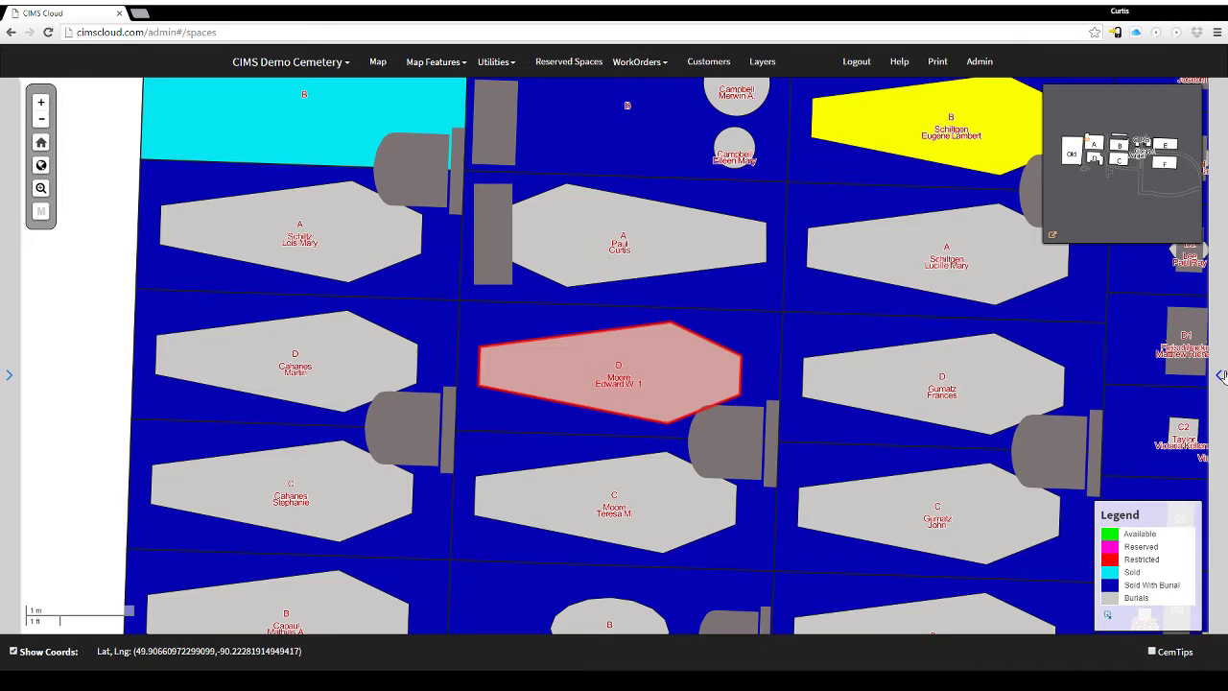
left_click(1219, 375)
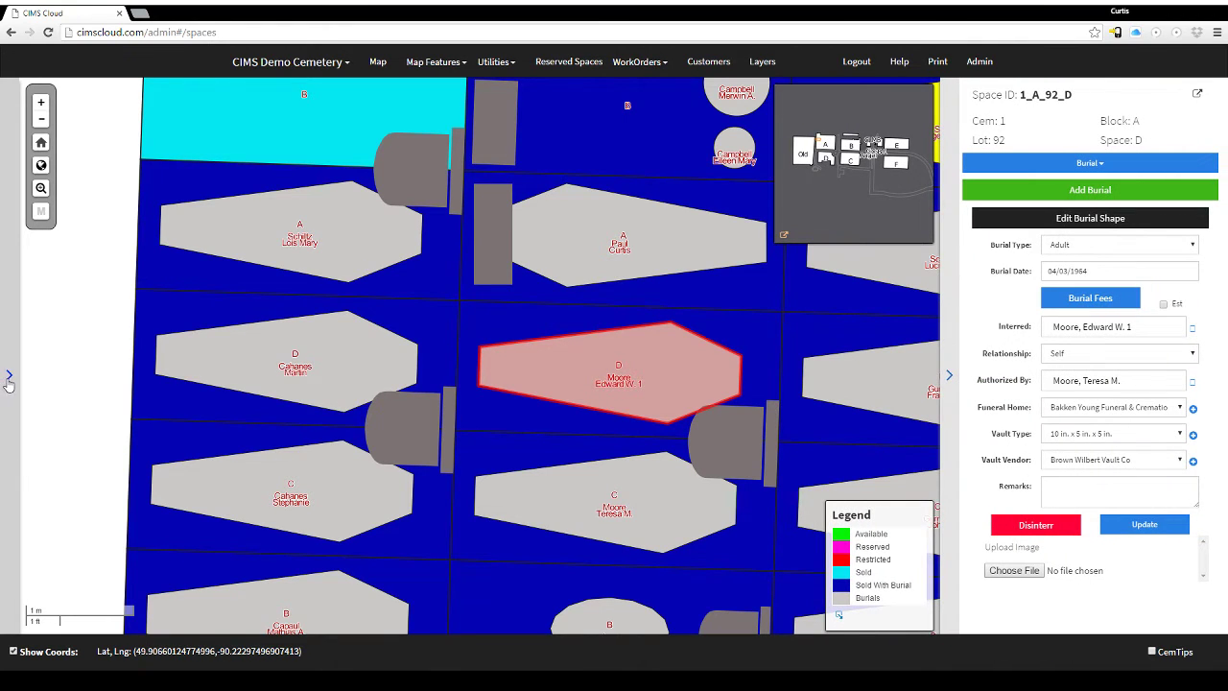
left_click(9, 376)
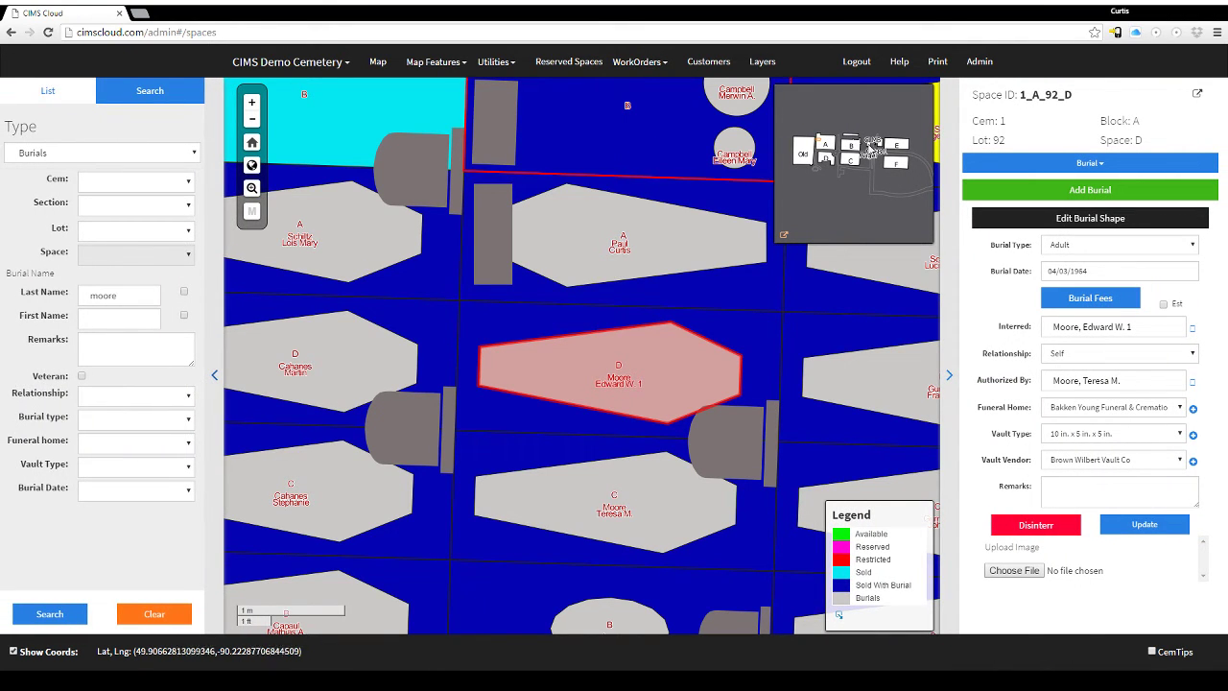
Switch the right panel's view to Ownership for 1_A_92_D, panning the map.
left_click(1090, 163)
left_click(1008, 188)
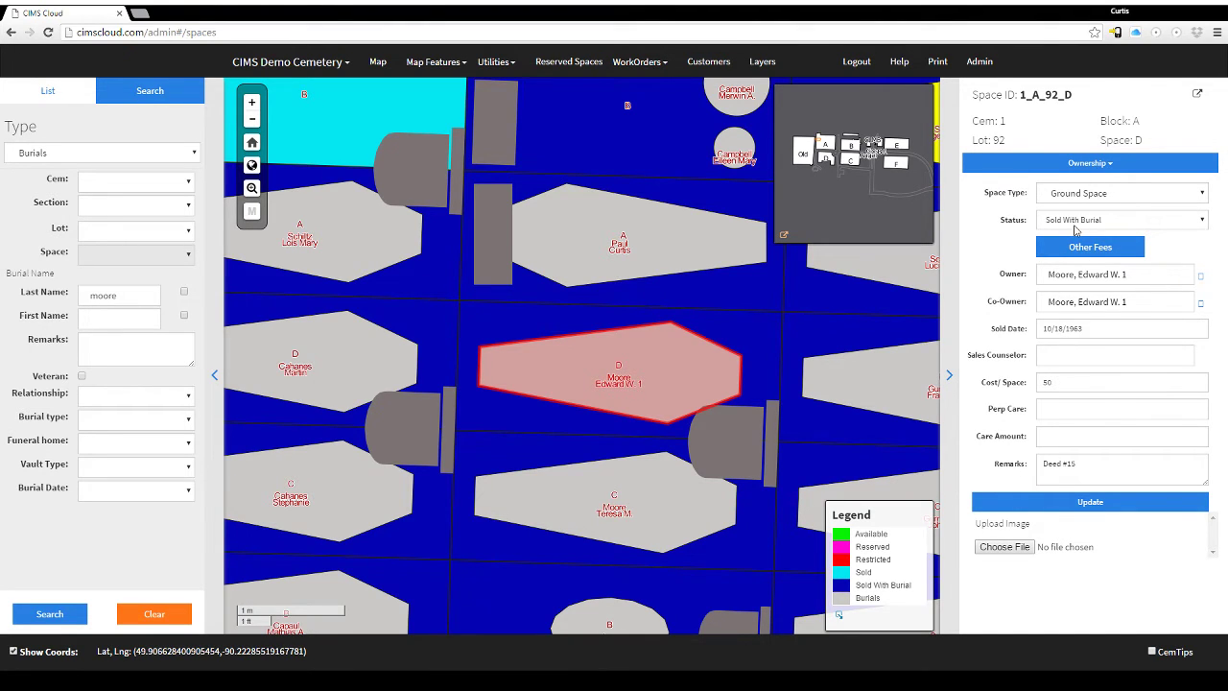
left_click_drag(543, 274, 624, 384)
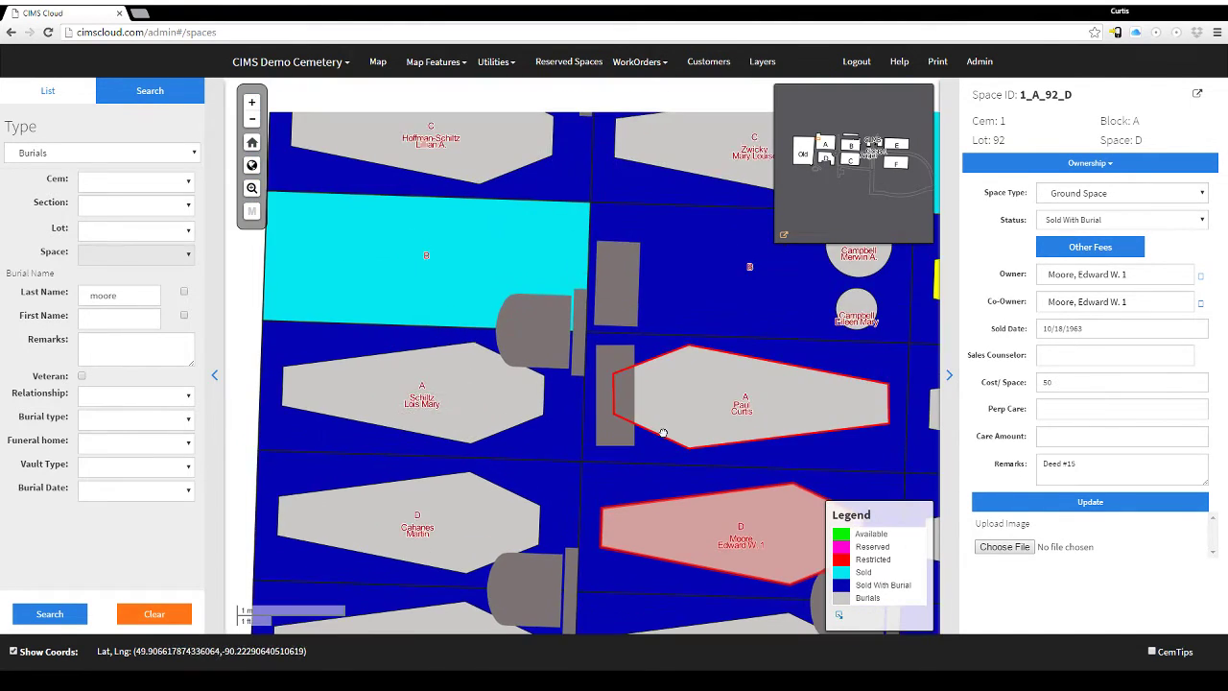
left_click(1094, 165)
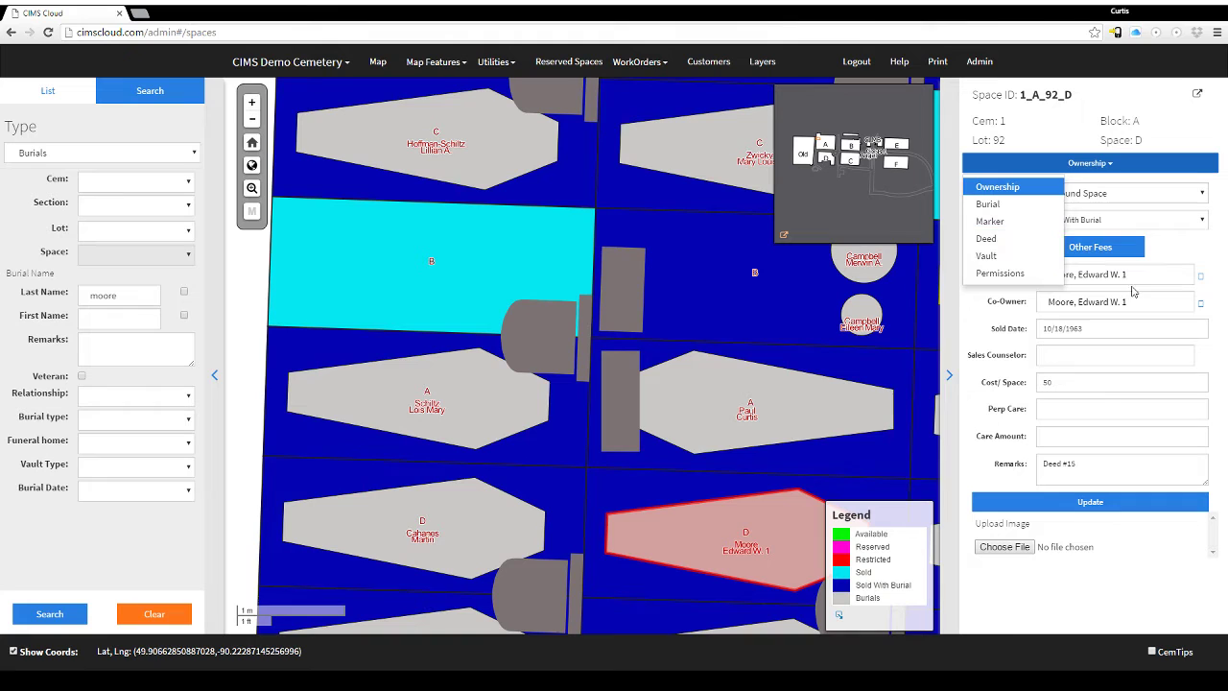
left_click(1199, 250)
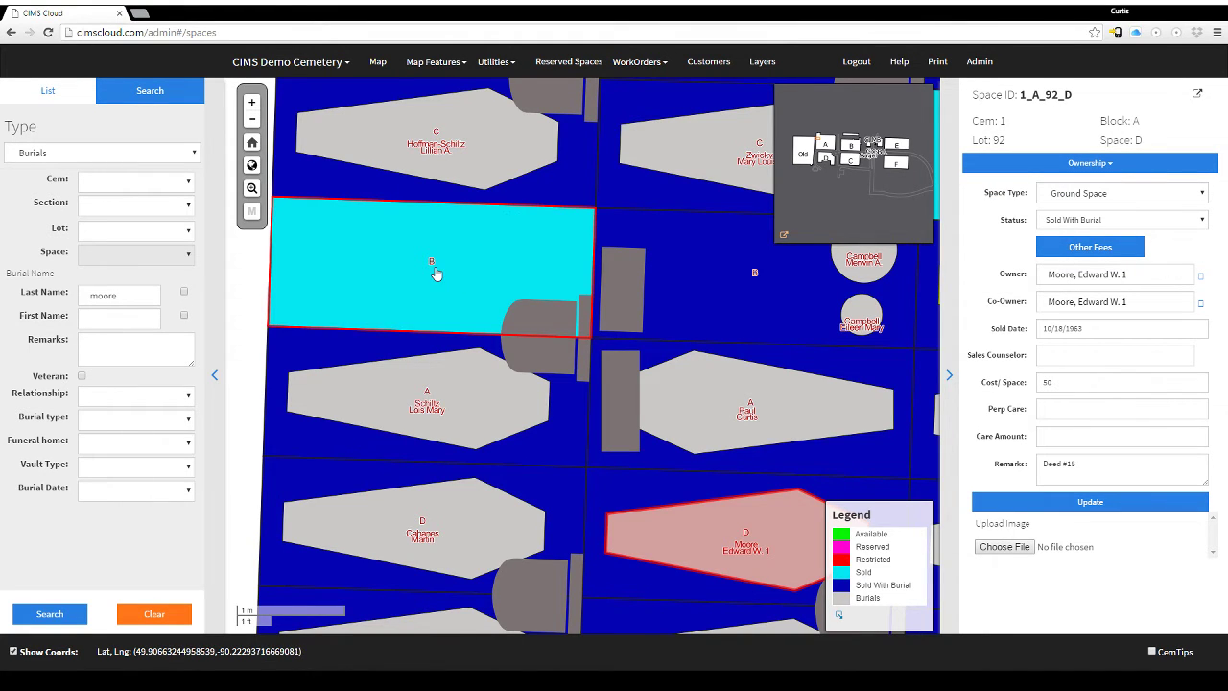
Set search Type to Spaces with only Available left checked.
scroll(425, 261, "down", 1)
scroll(425, 261, "down", 1)
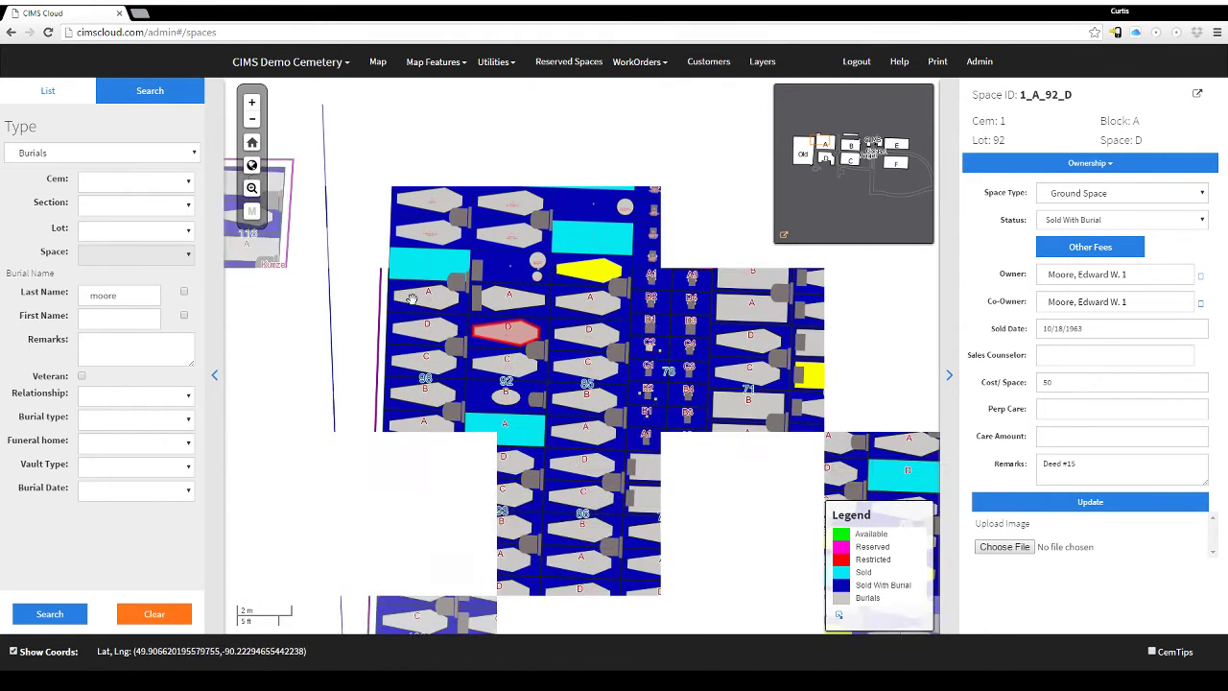
left_click(139, 161)
left_click(70, 175)
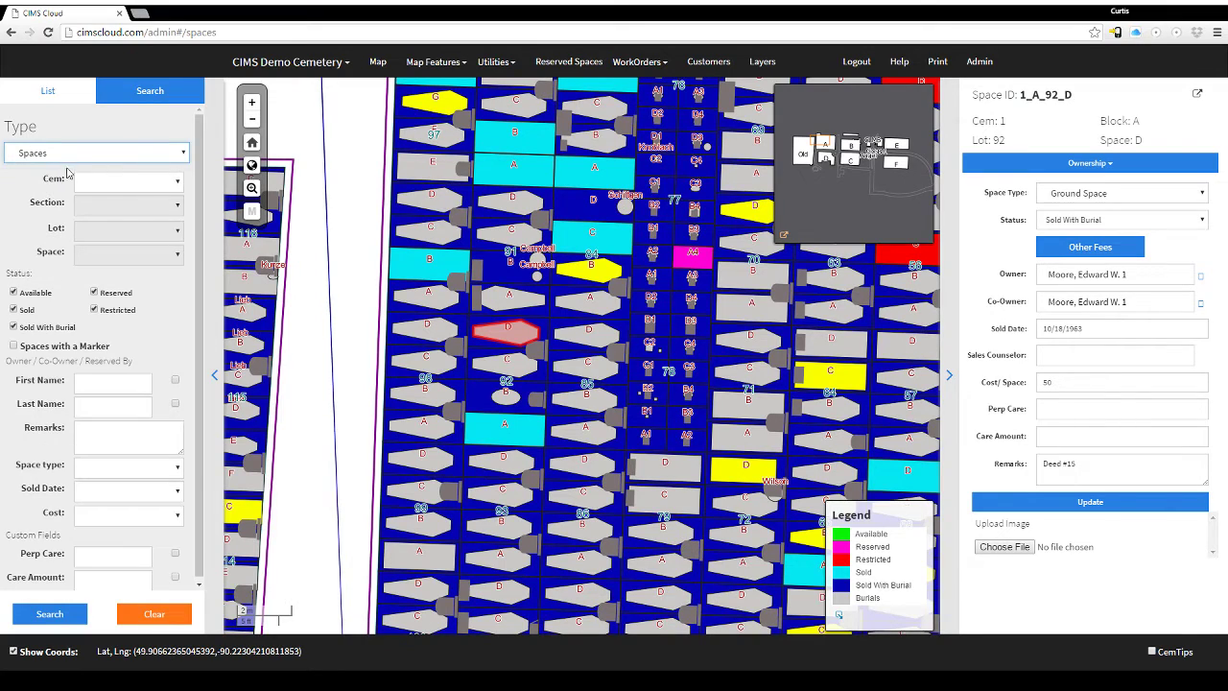
left_click(13, 309)
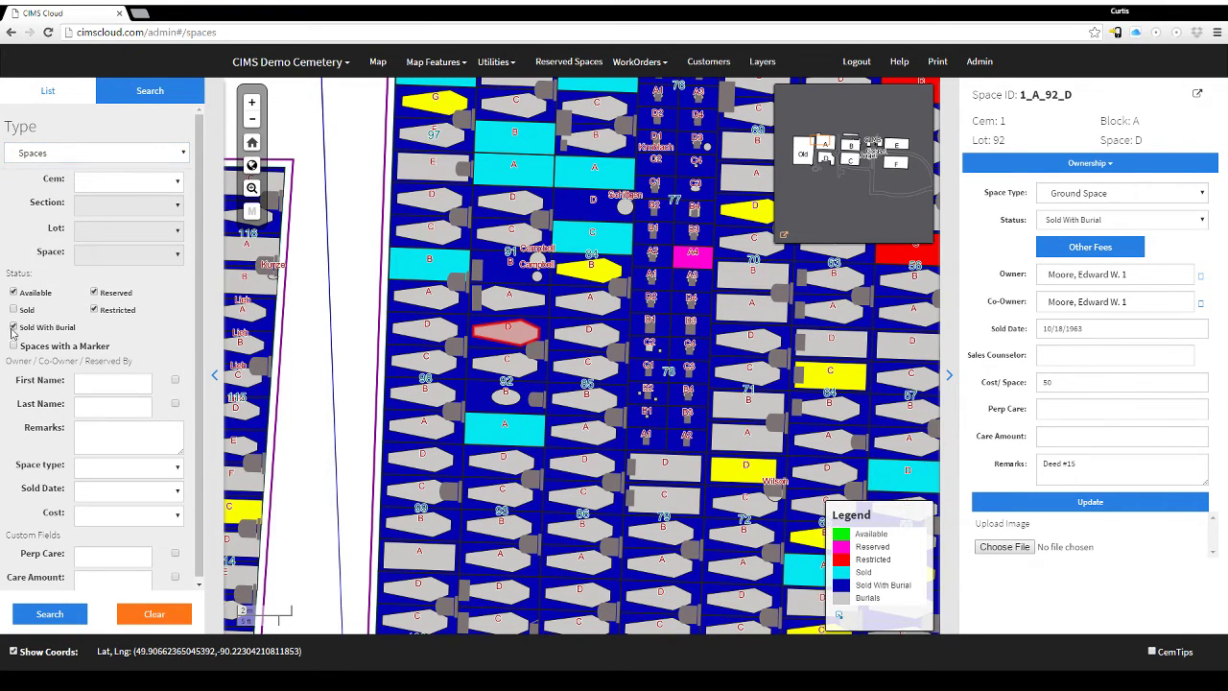
left_click(14, 326)
left_click(94, 309)
left_click(94, 293)
Run the search and open available space 1_CrB-1_9_B from the results.
left_click(50, 614)
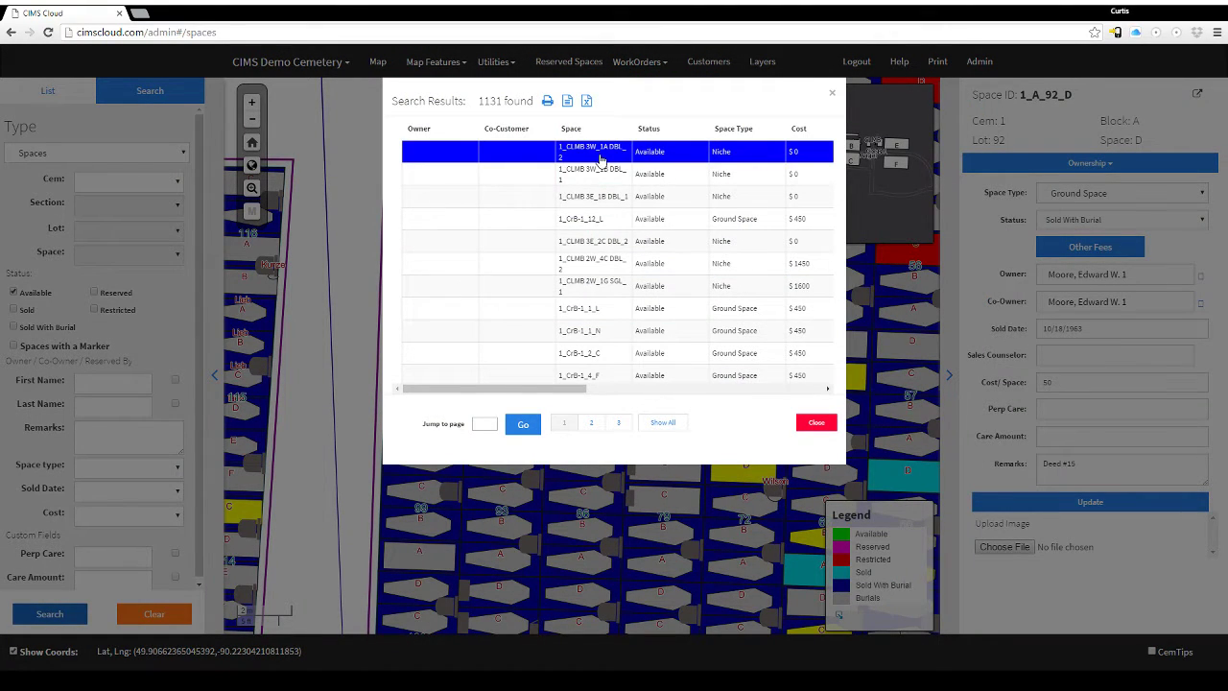
scroll(594, 288, "down", 2)
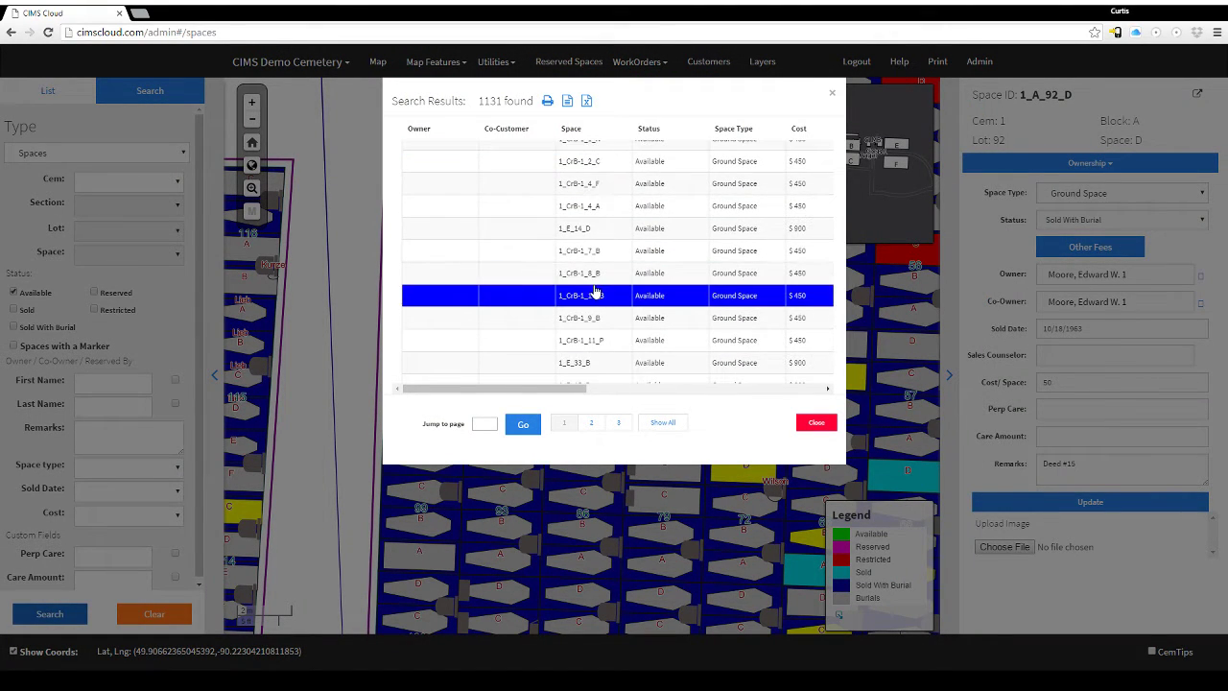
left_click(595, 321)
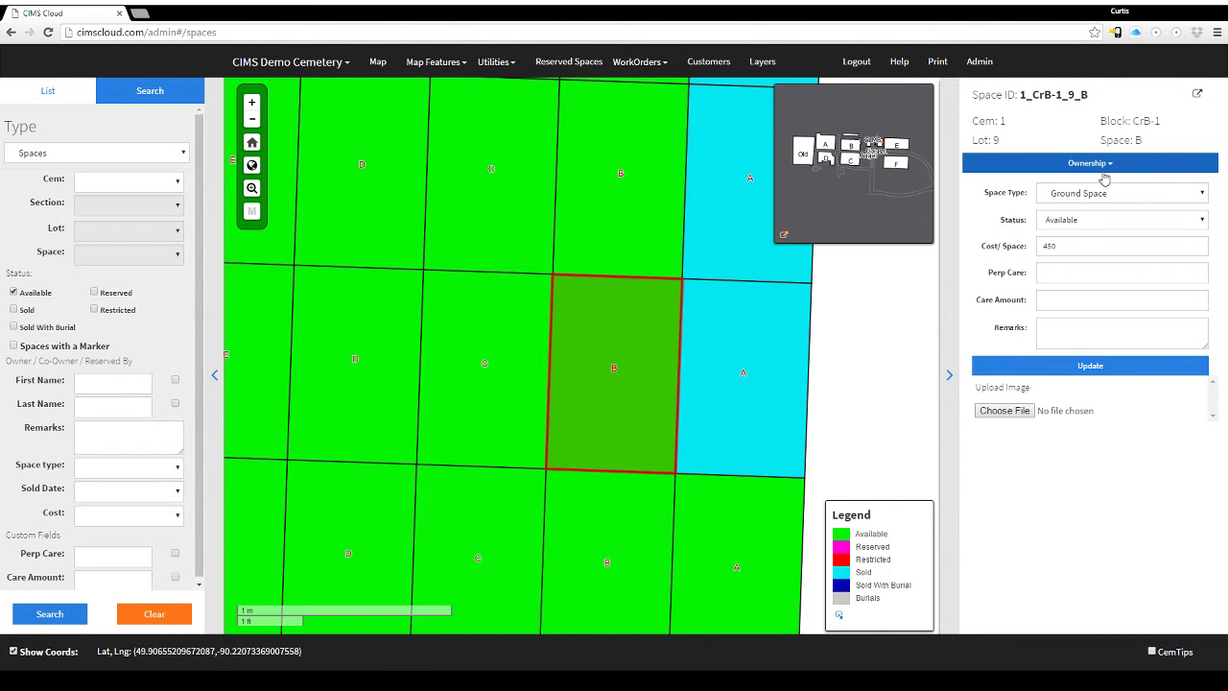
Mark space B as Sold and choose the matching existing customer as owner.
left_click(1100, 230)
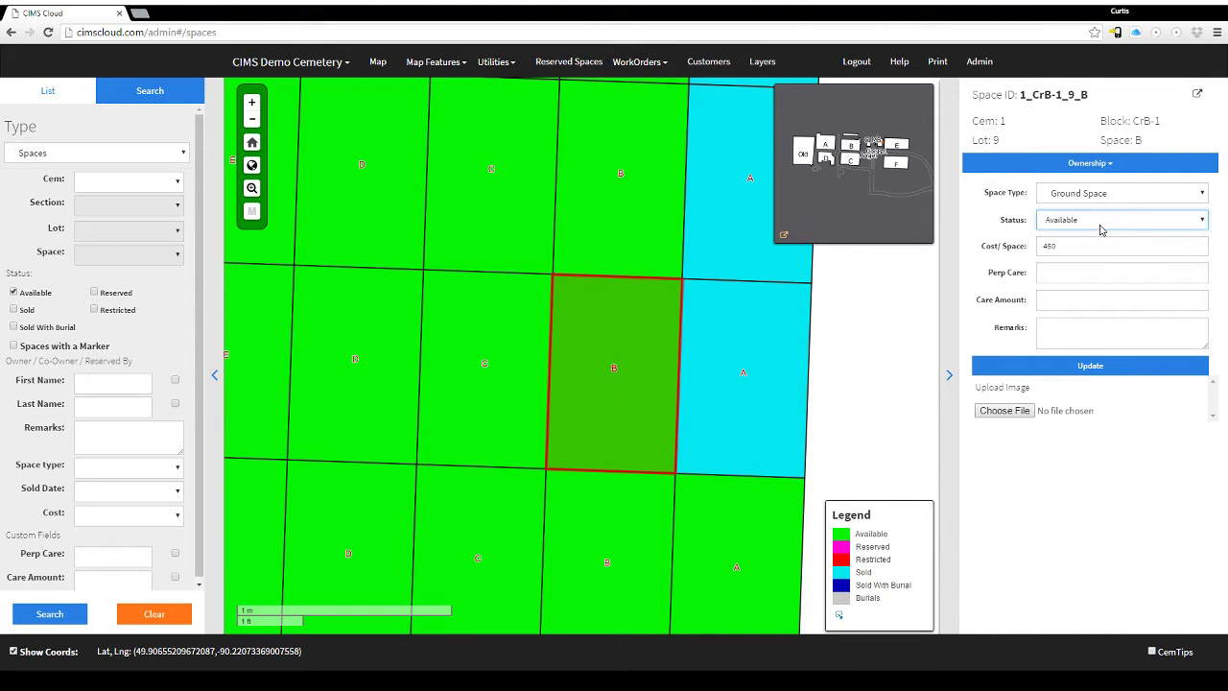
left_click(1075, 272)
left_click(1070, 245)
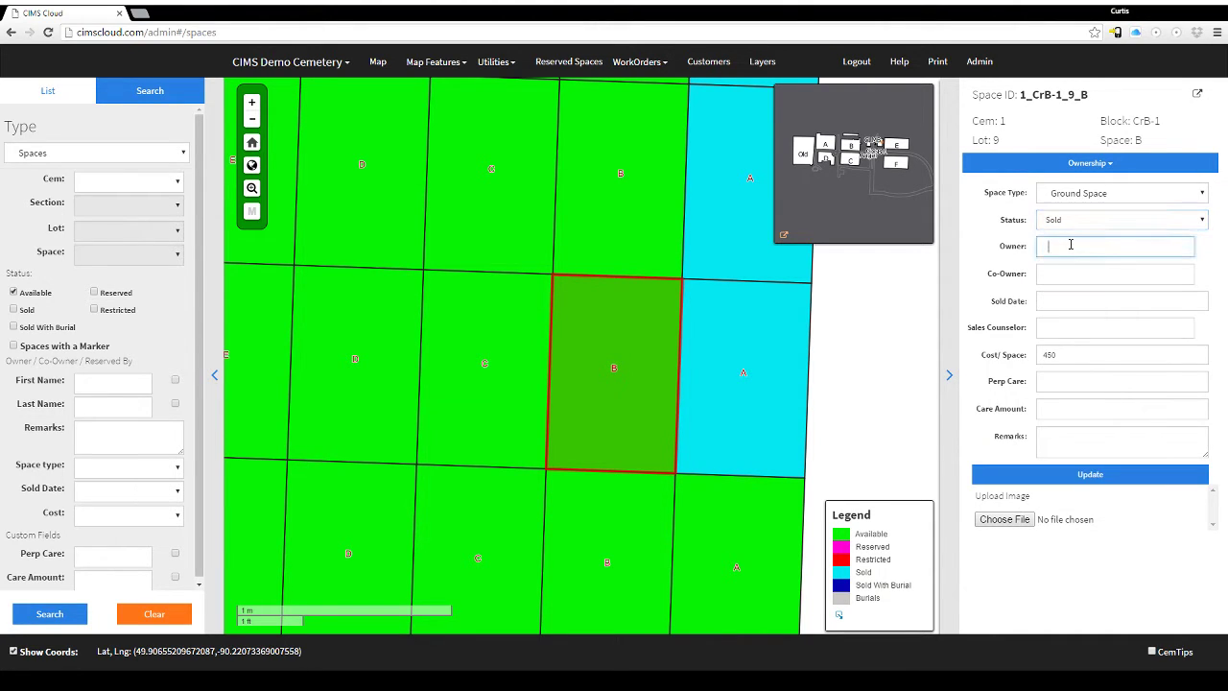
type("paul")
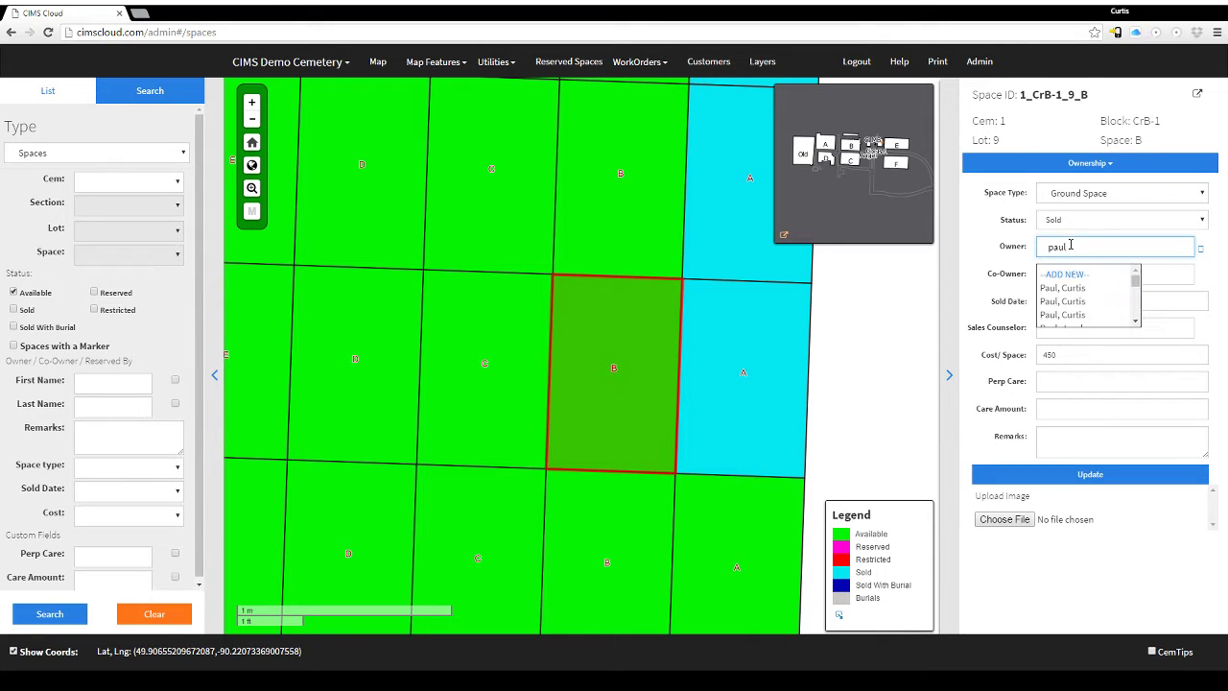
left_click(1079, 290)
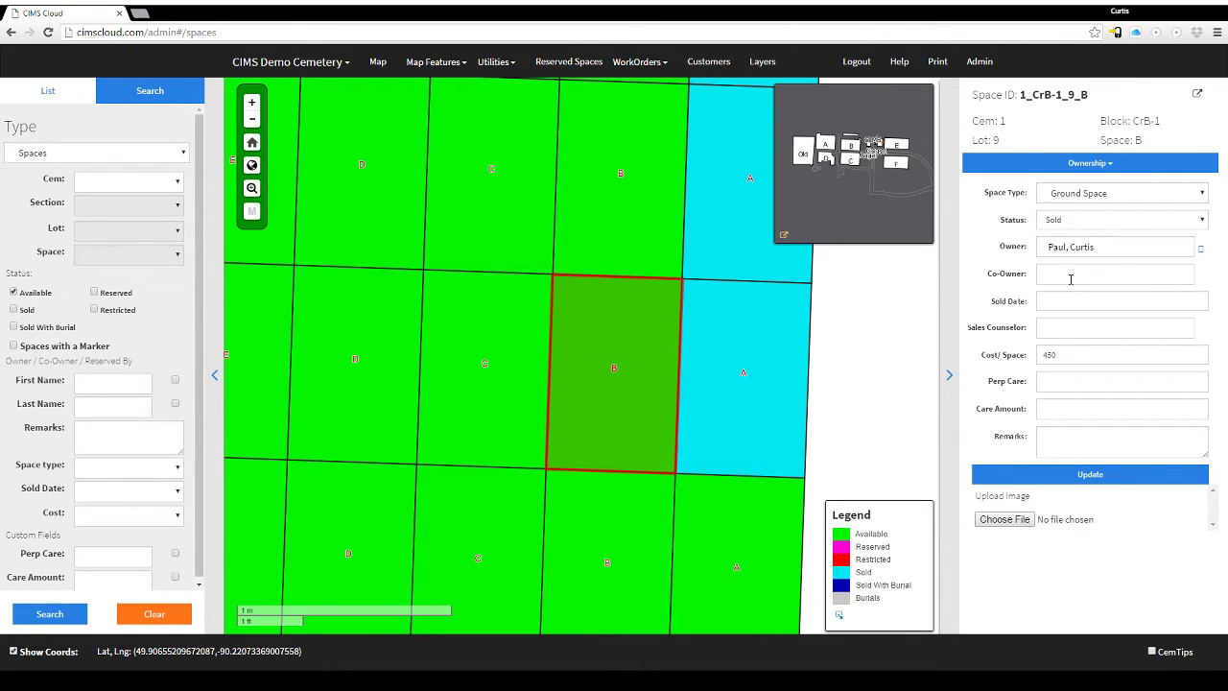
left_click(1071, 277)
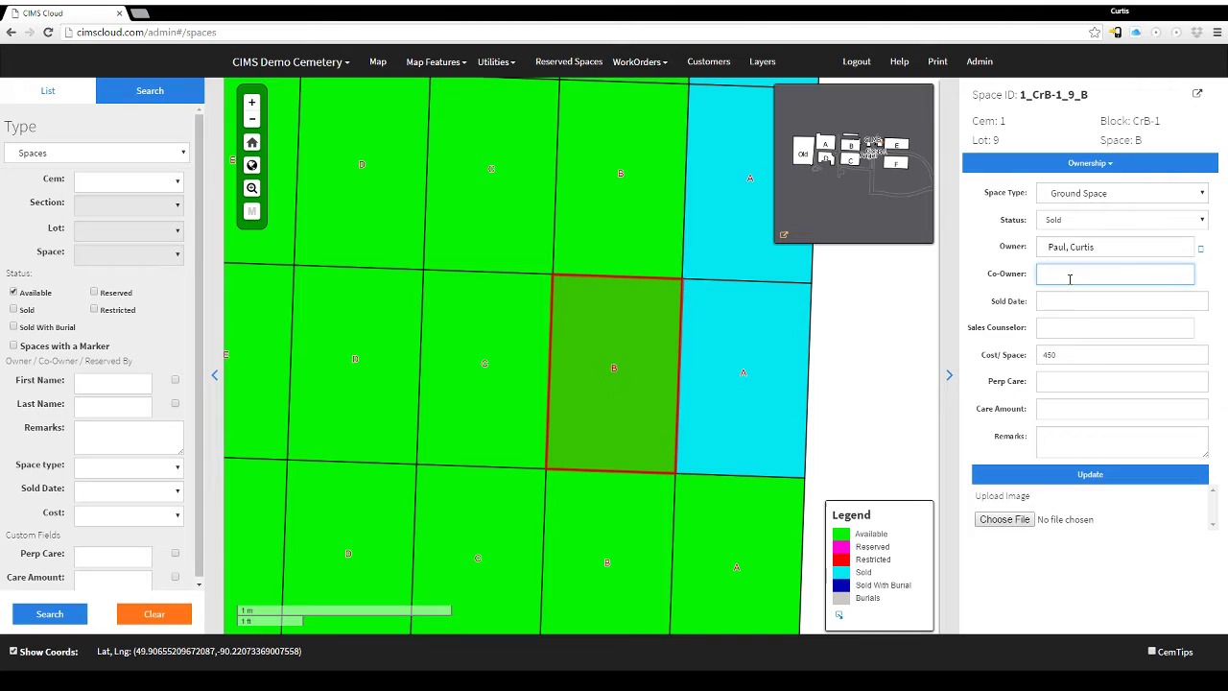
Set the sold date to 09/13/2016 and step through Cost 450, Perp Care, Care Amount and Remarks.
left_click(1066, 301)
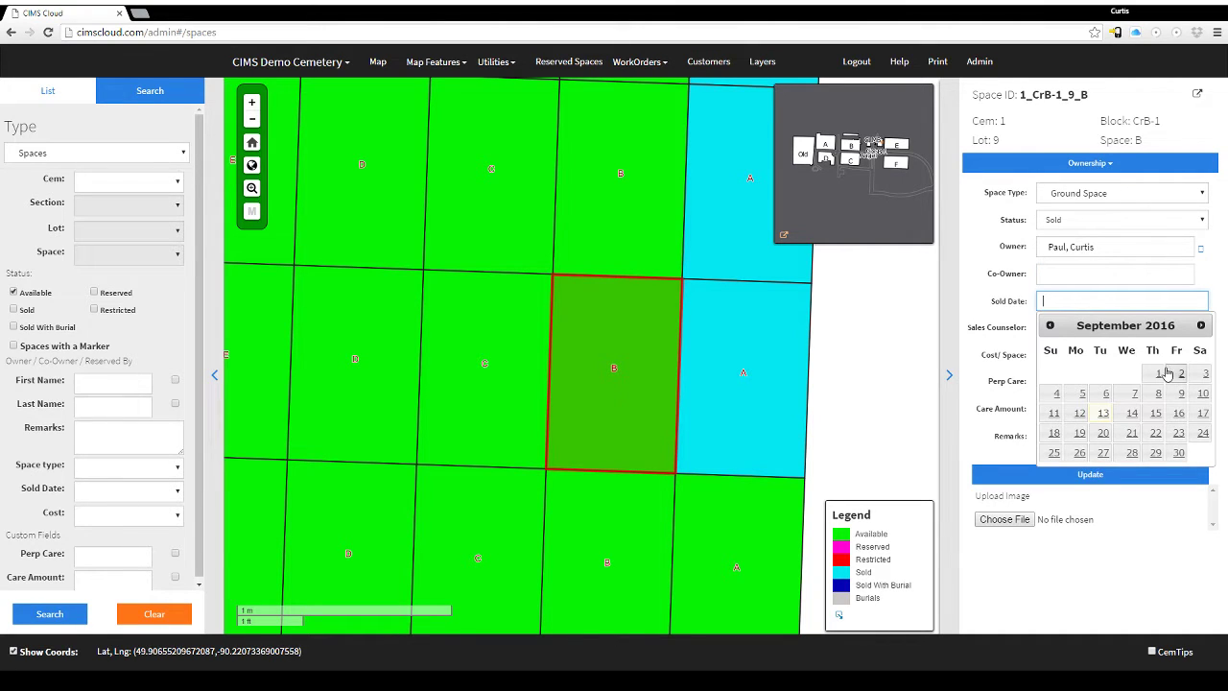
left_click(1108, 416)
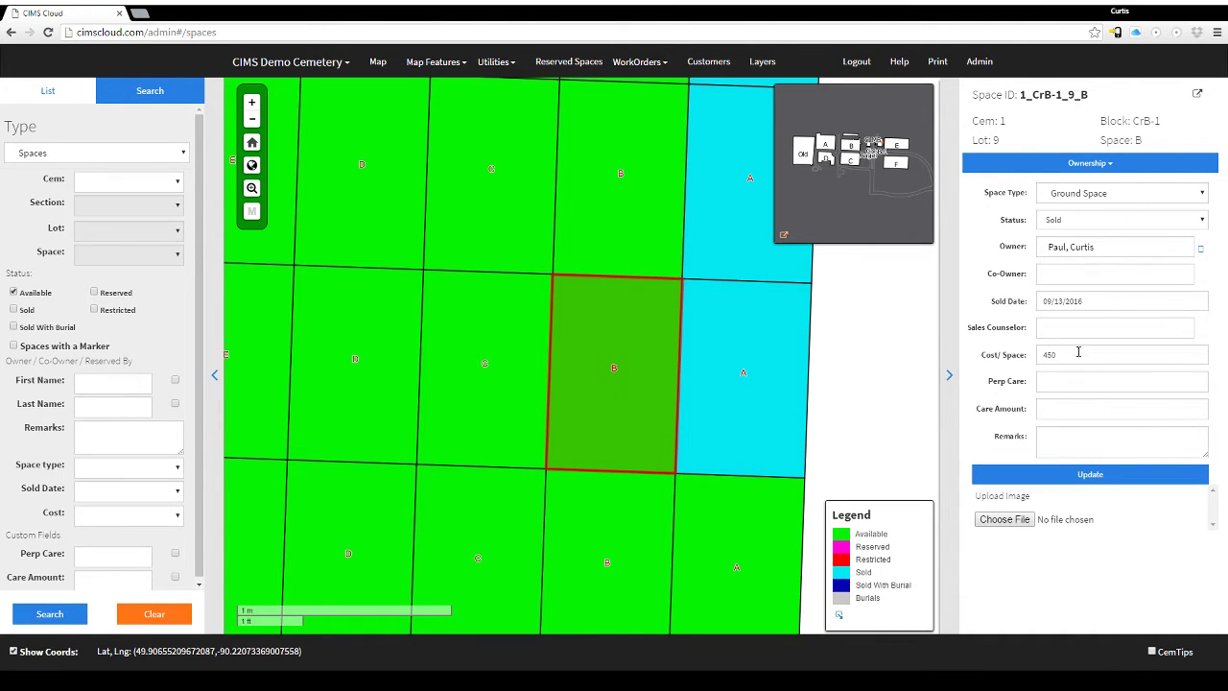
left_click(1082, 355)
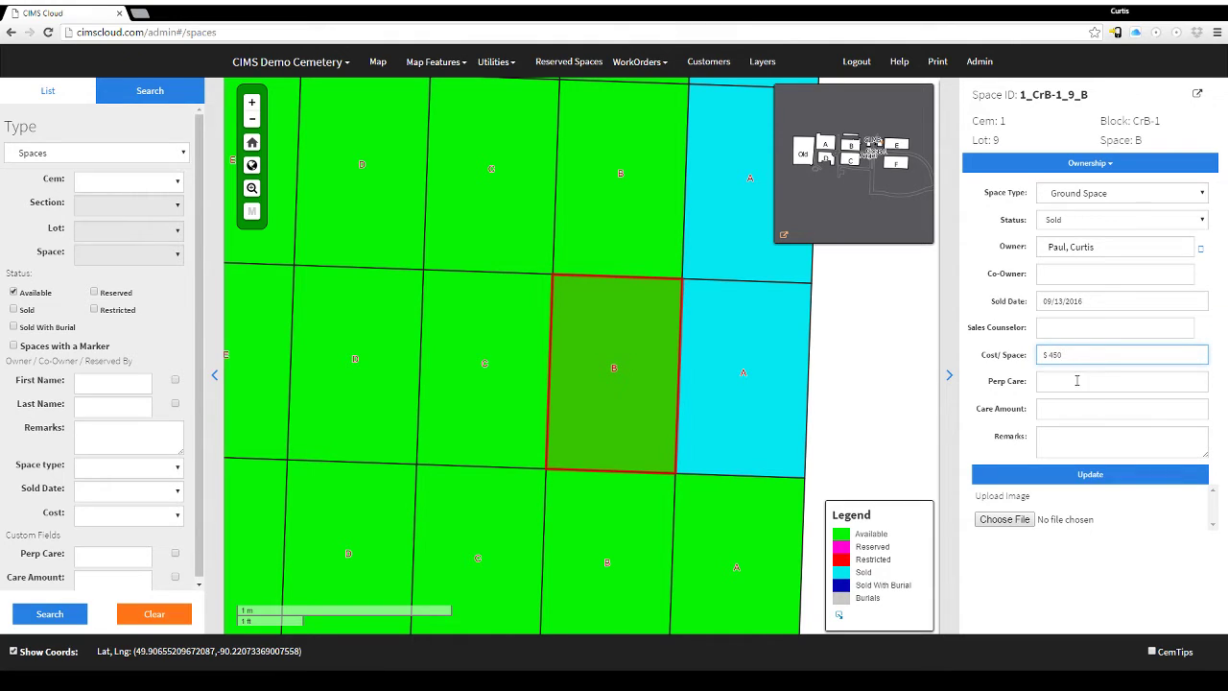
left_click(1080, 384)
left_click(1083, 410)
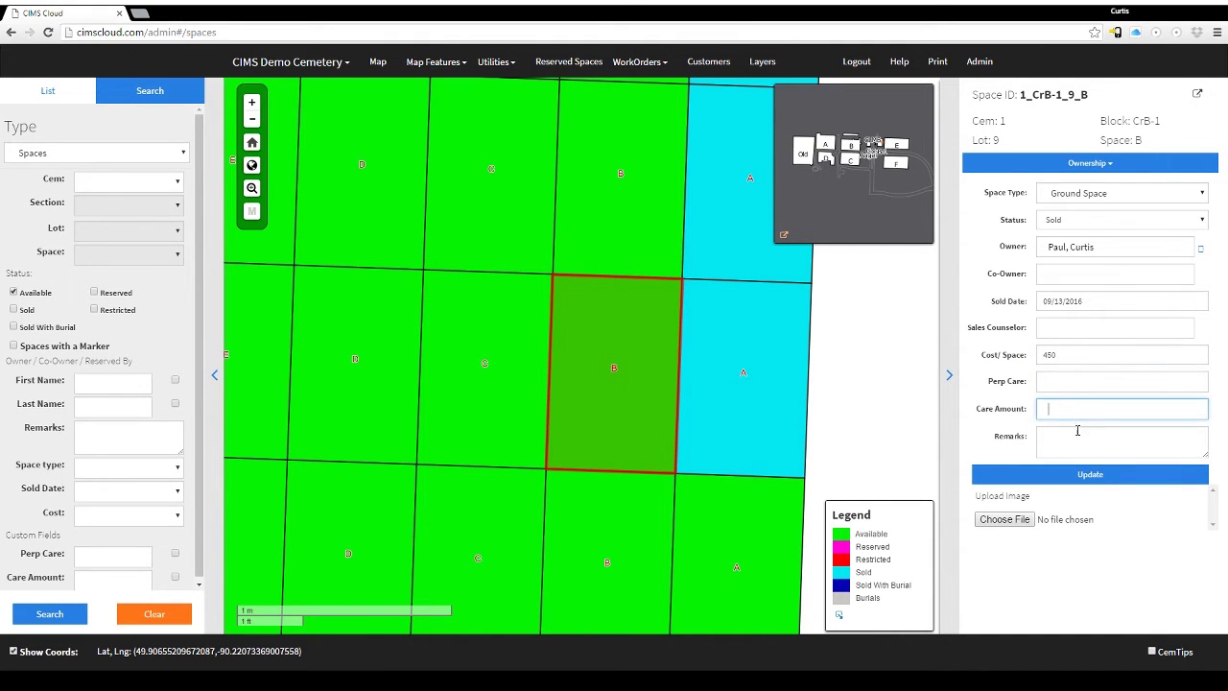
left_click(1077, 437)
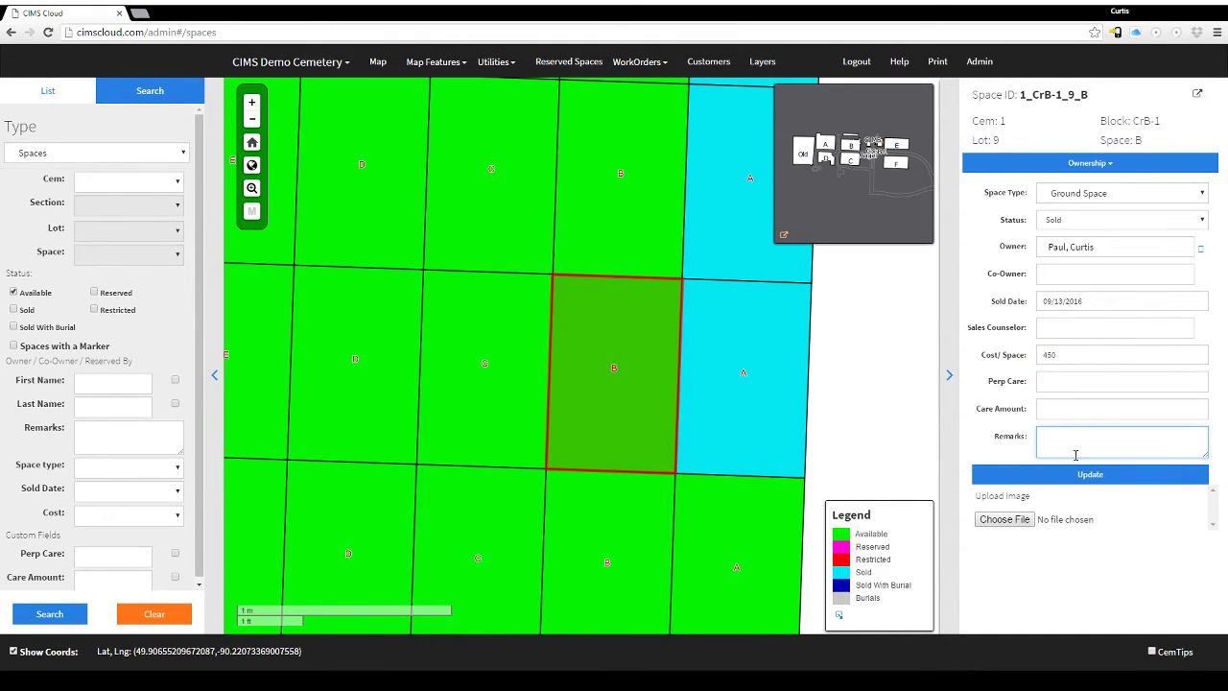
Update the current space with the sale and confirm the ownership change.
left_click(1078, 473)
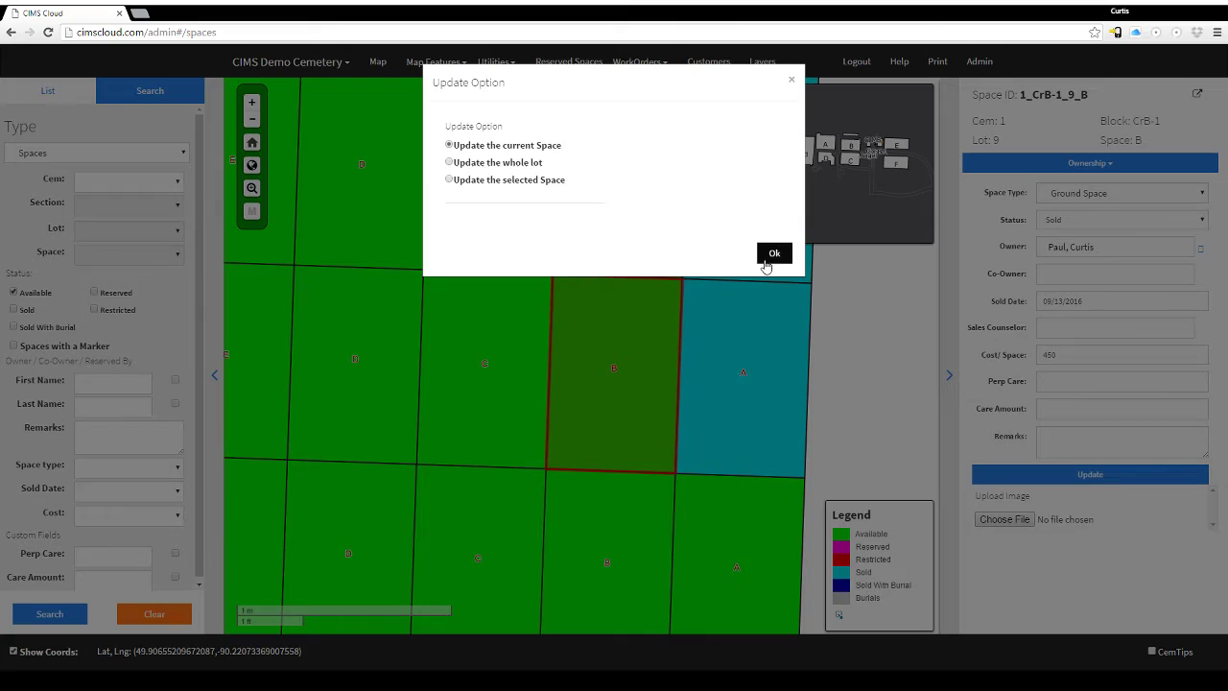
left_click(774, 253)
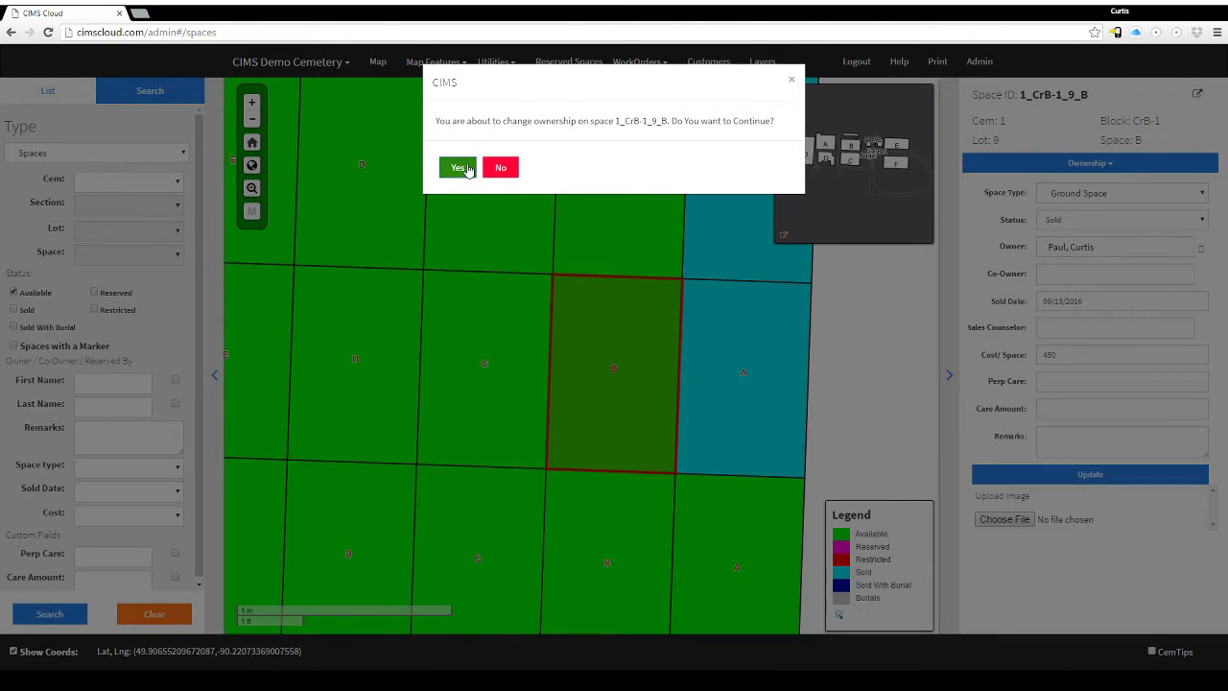
left_click(461, 168)
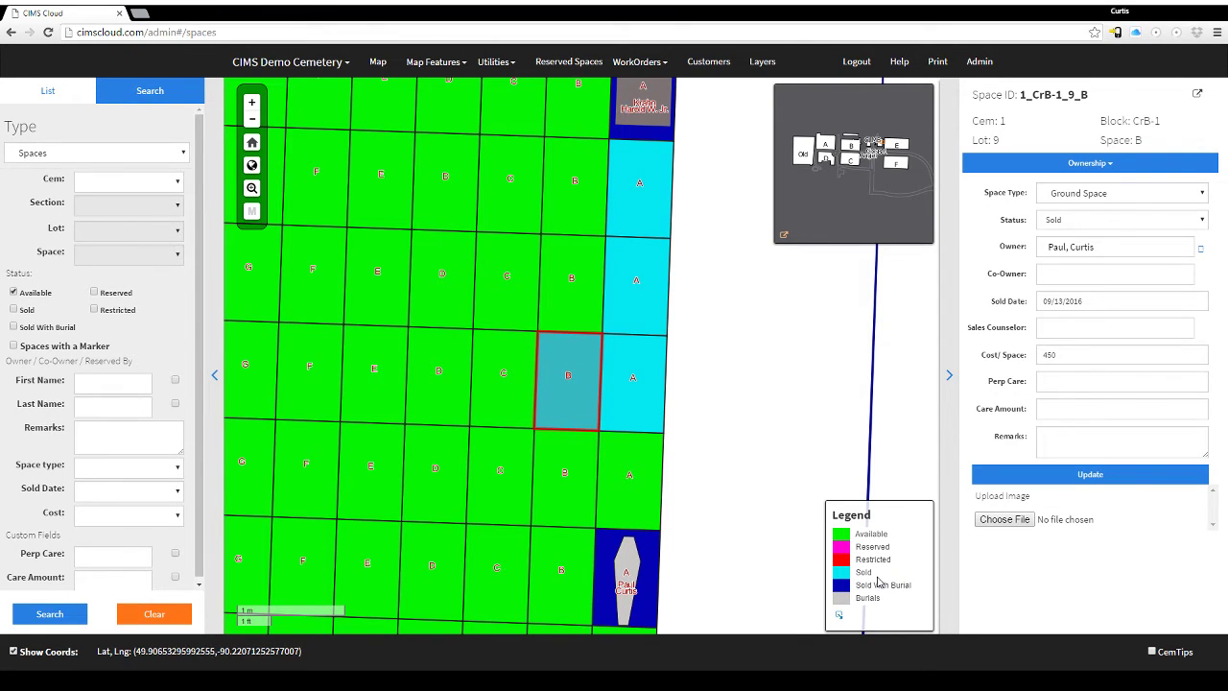
Switch space B's record to its Burial section and start a new burial.
left_click(1051, 171)
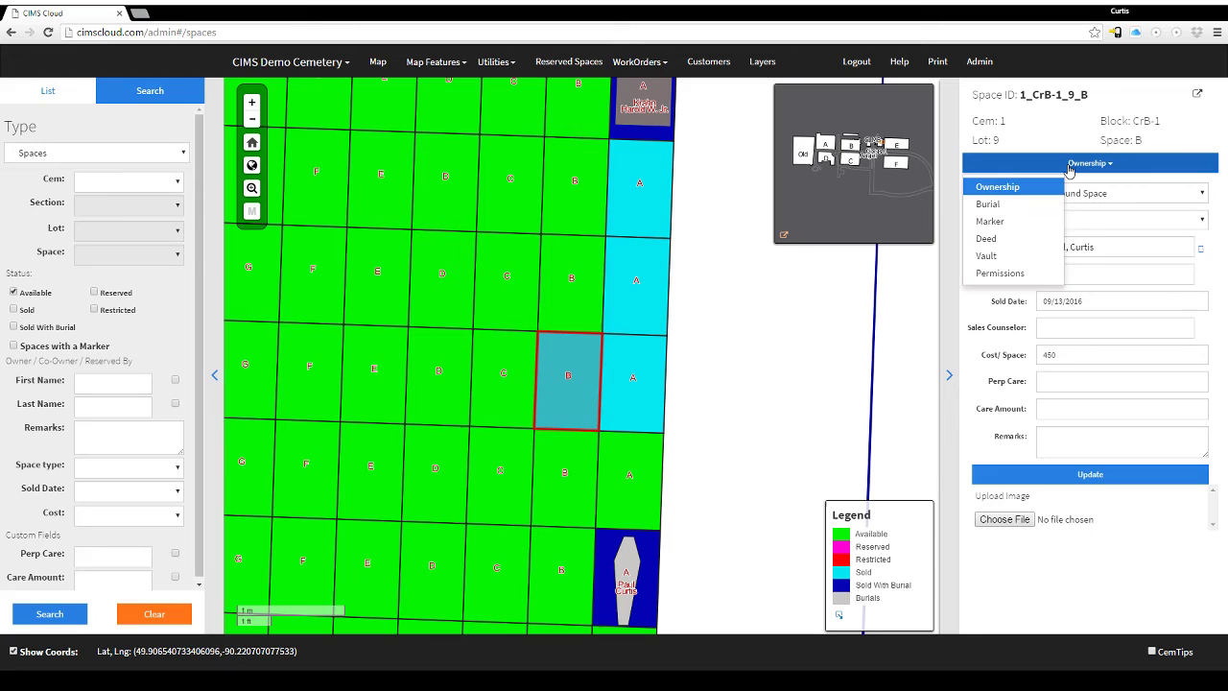
left_click(1000, 203)
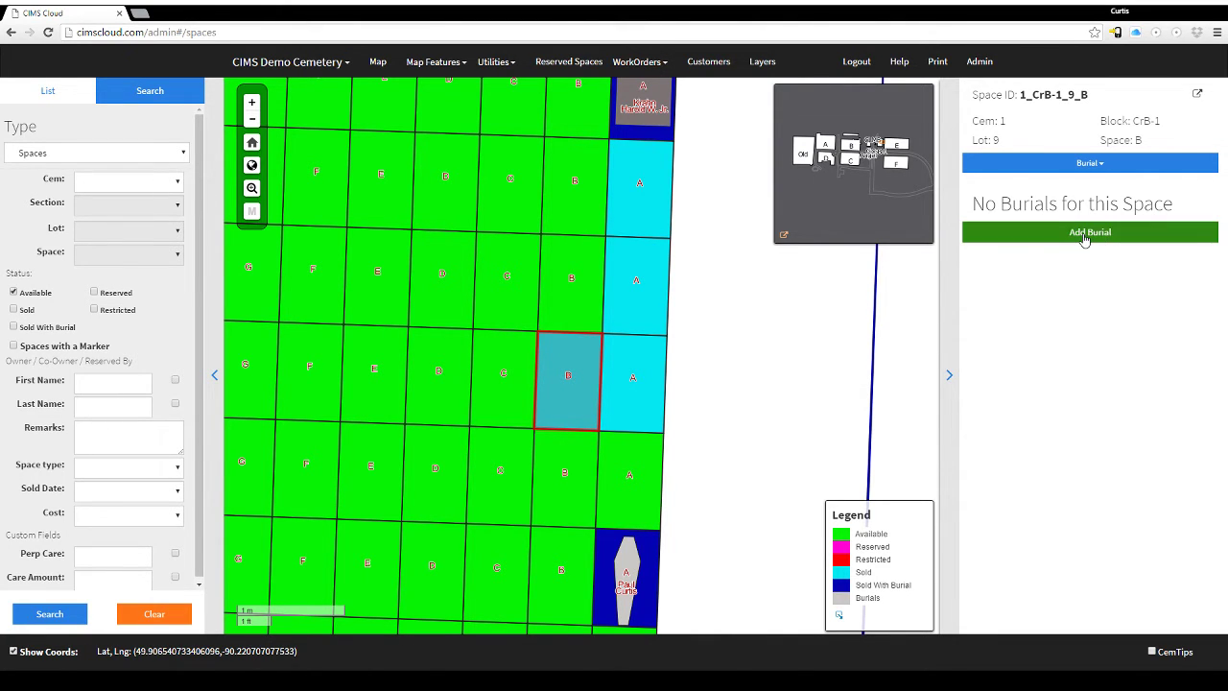
left_click(1083, 239)
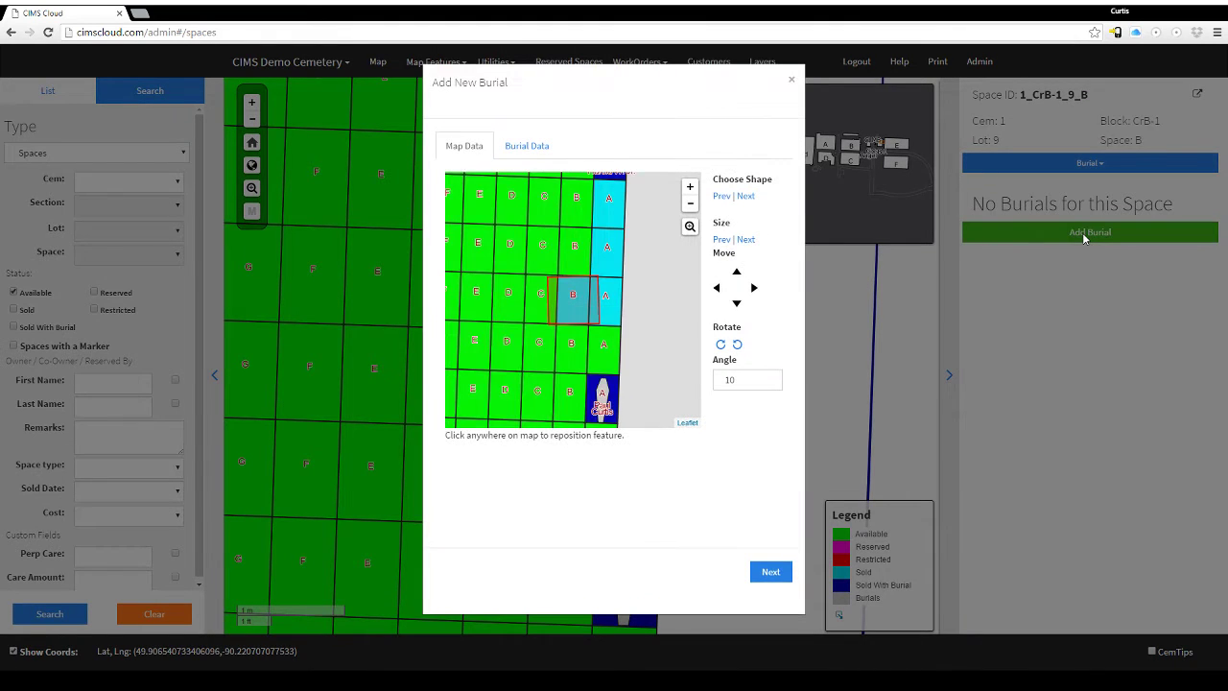
Shrink the burial outline to size 2/10 and set its angle to 1.
left_click(721, 240)
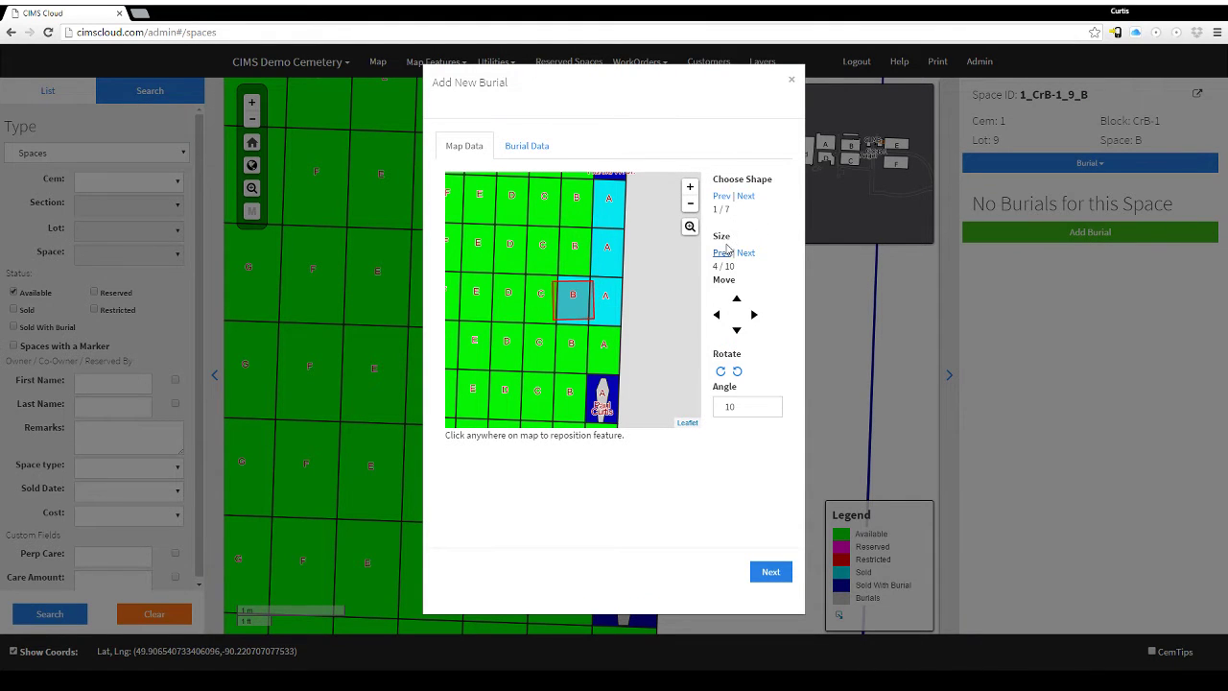
left_click(722, 253)
left_click(722, 254)
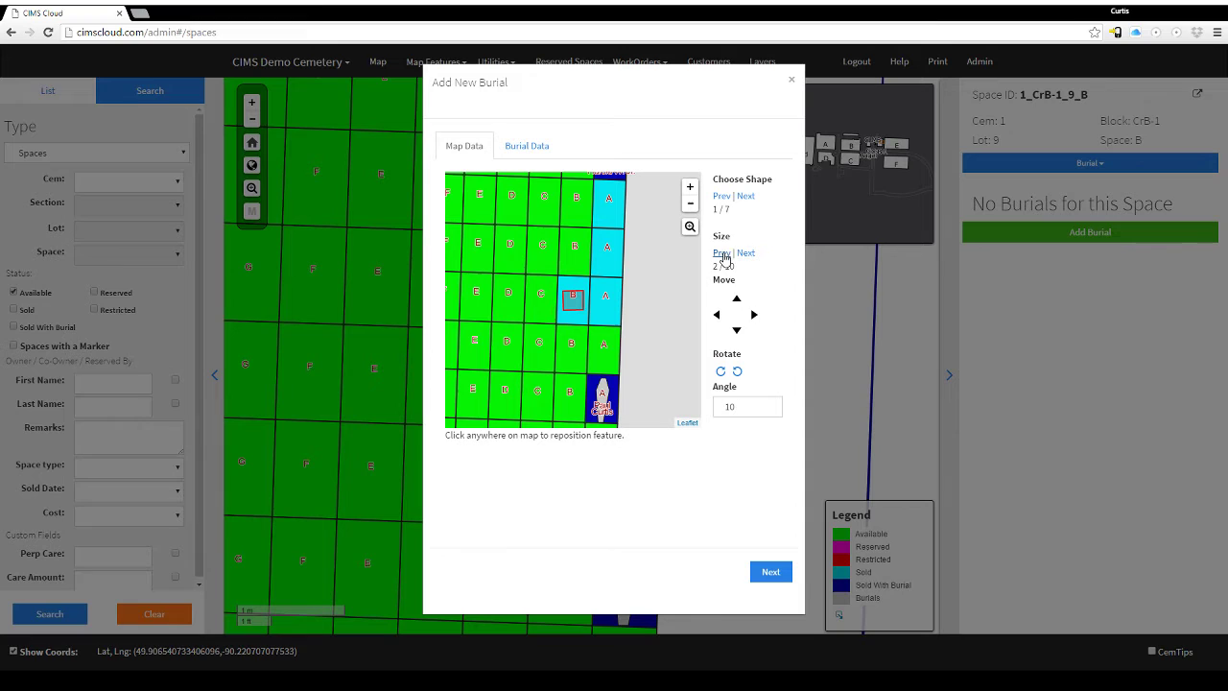
left_click_drag(749, 407, 642, 389)
type("1")
Cycle the burial outline shapes back to the small square.
left_click(720, 196)
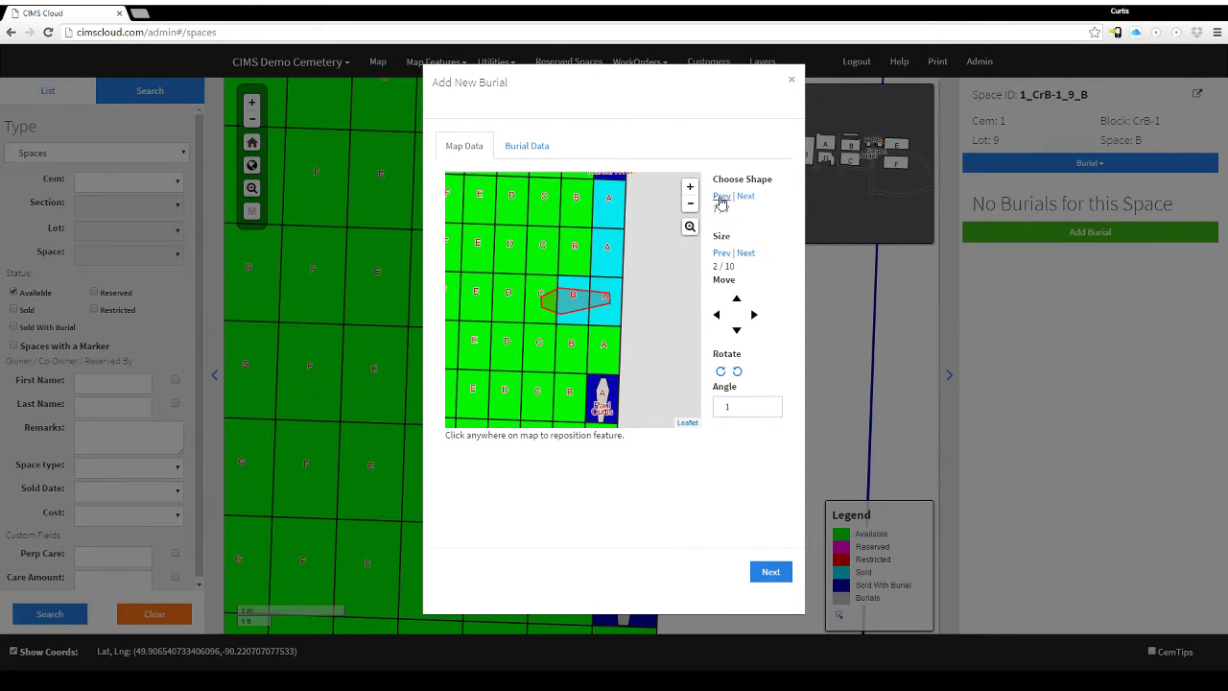
left_click(721, 196)
left_click(721, 197)
left_click(721, 197)
left_click(721, 197)
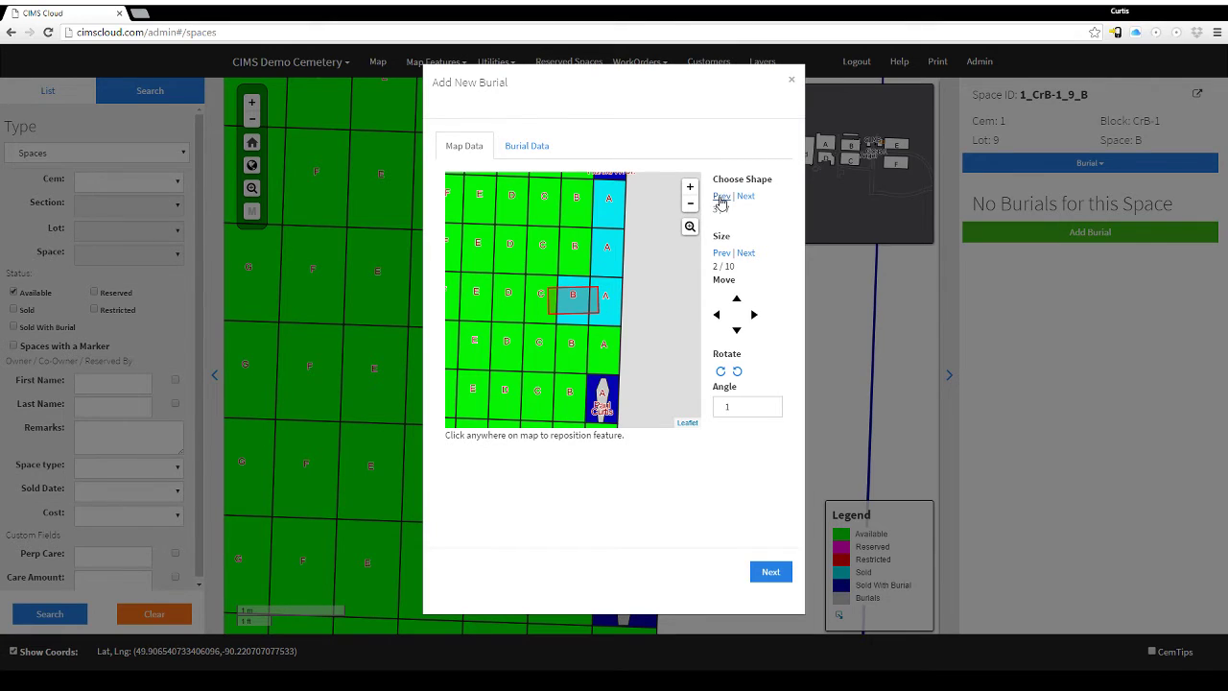
left_click(721, 197)
left_click(721, 197)
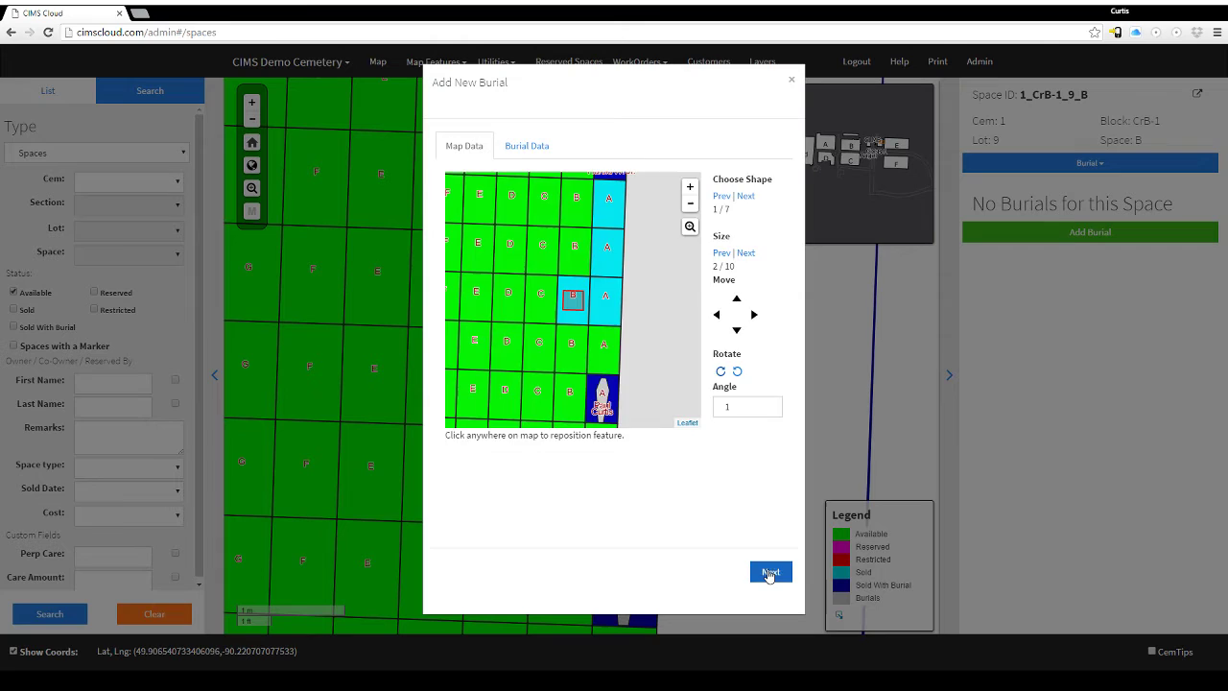
Set Burial Type to Cremation with burial date 09/13/2016.
left_click(771, 573)
left_click(595, 188)
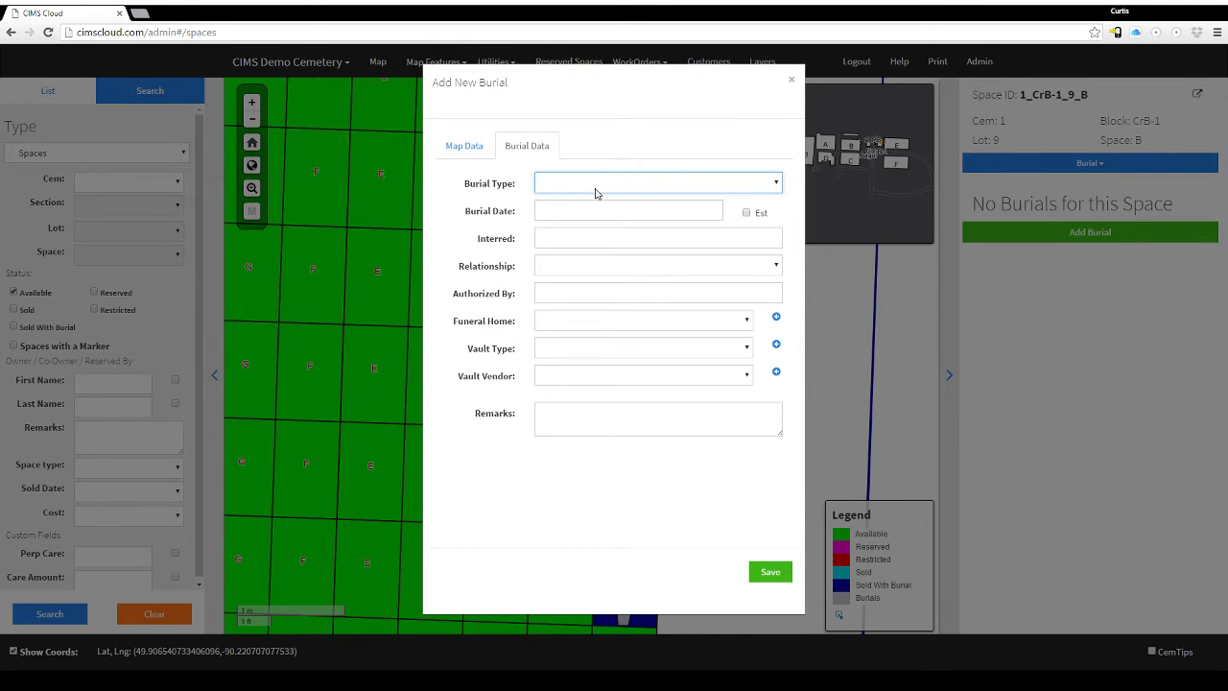
left_click(581, 265)
left_click(564, 207)
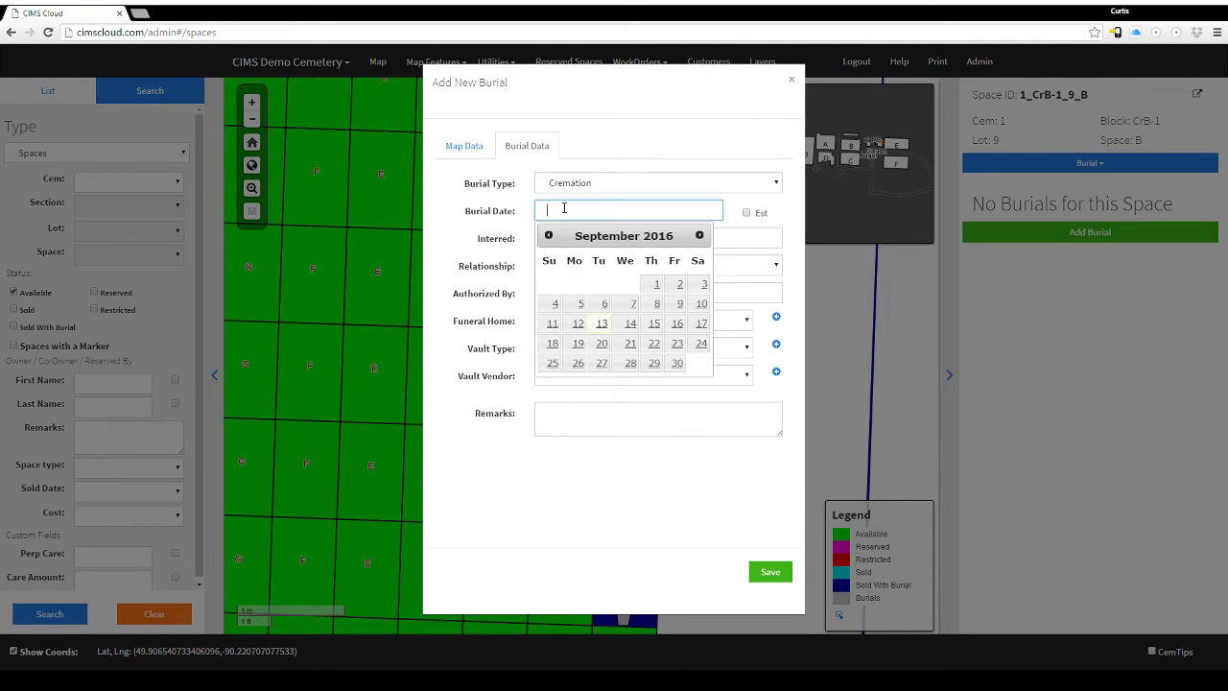
left_click(603, 326)
Start the Interred entry and choose --ADD NEW-- to create a new person.
left_click(580, 239)
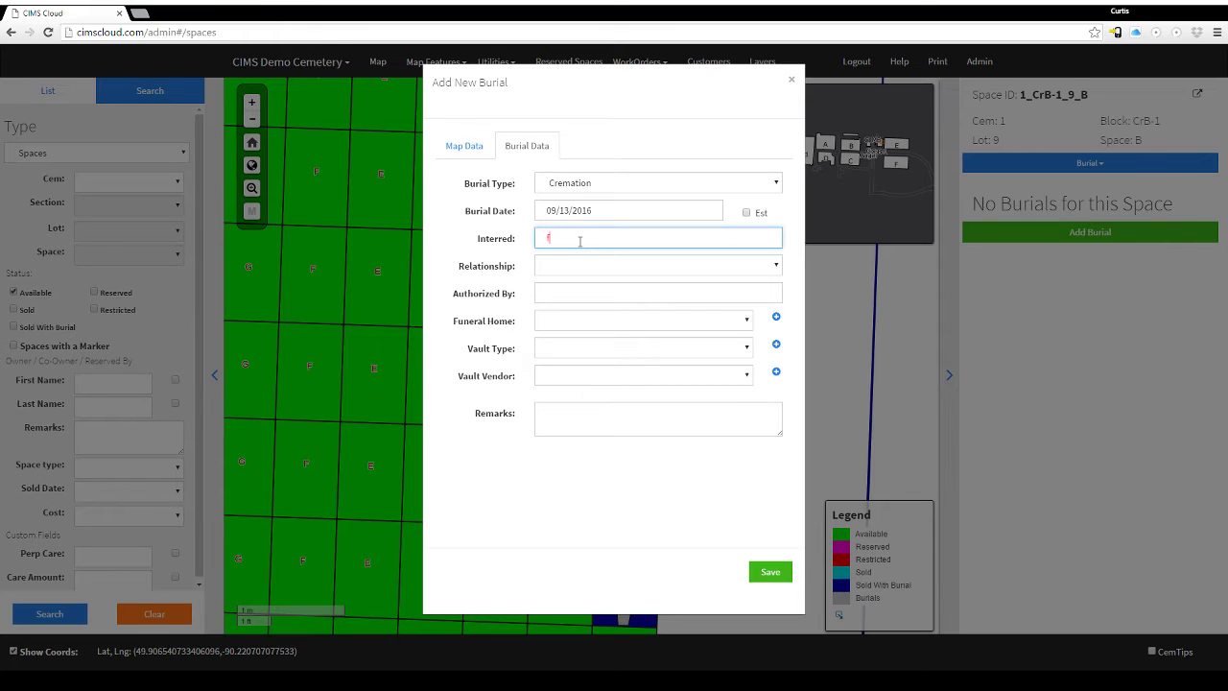
type("in")
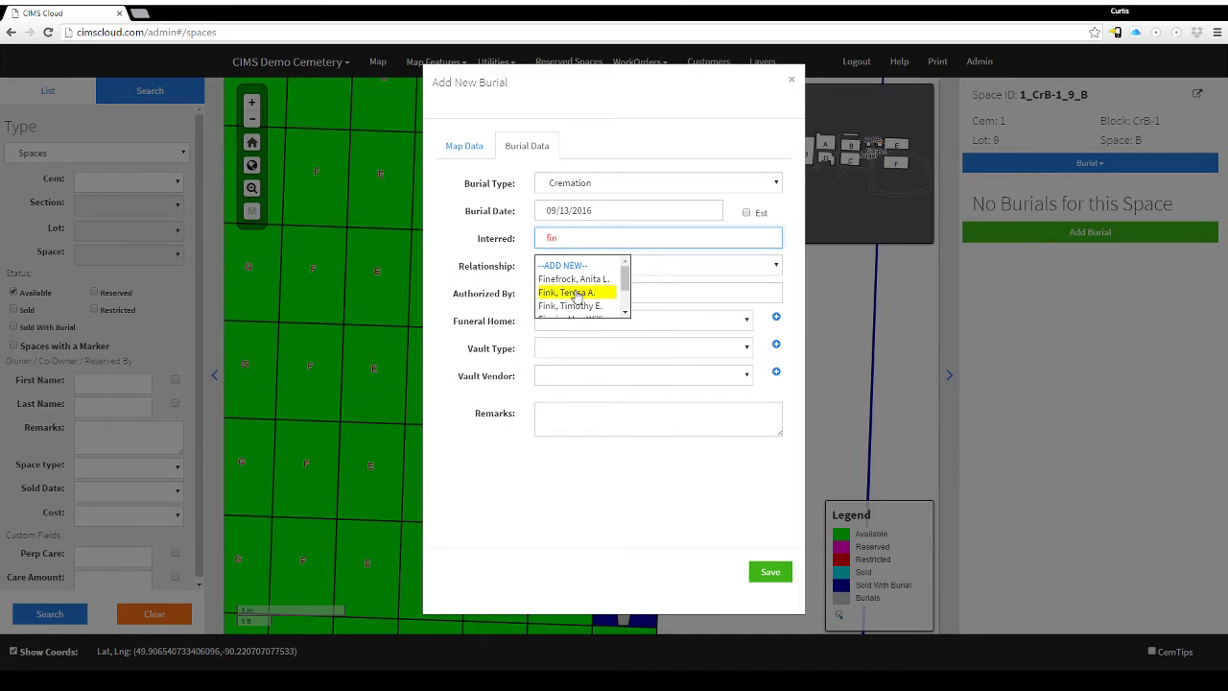
scroll(592, 290, "down", 1)
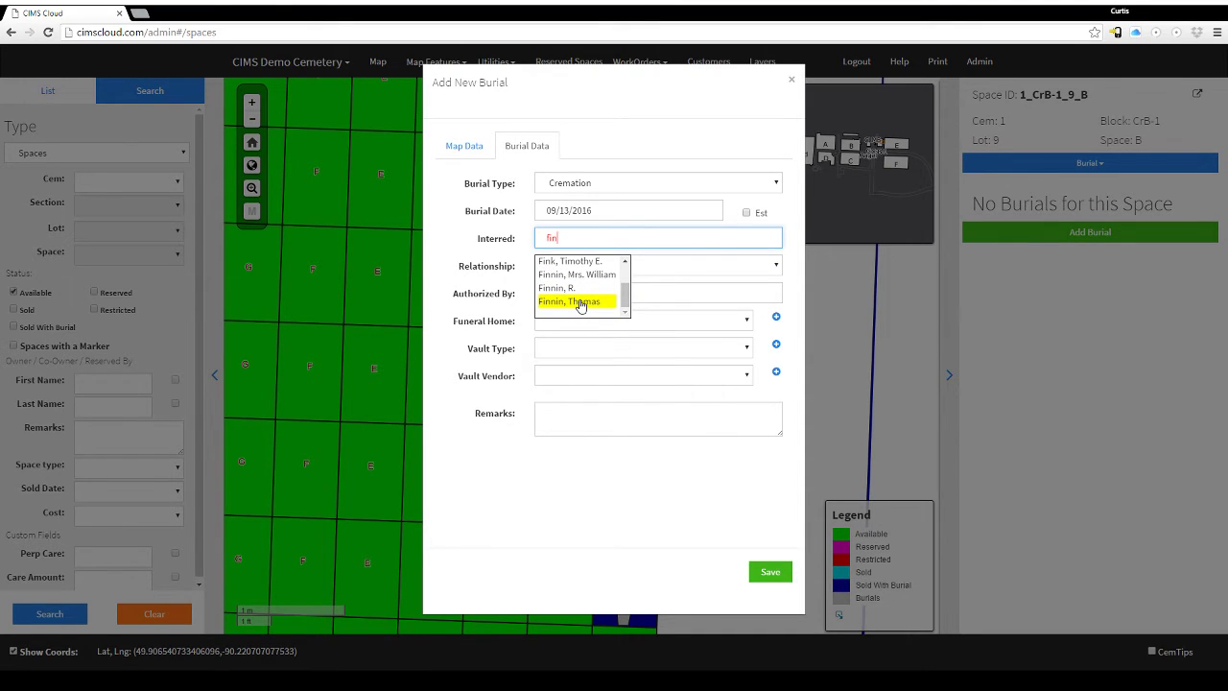
scroll(580, 303, "up", 2)
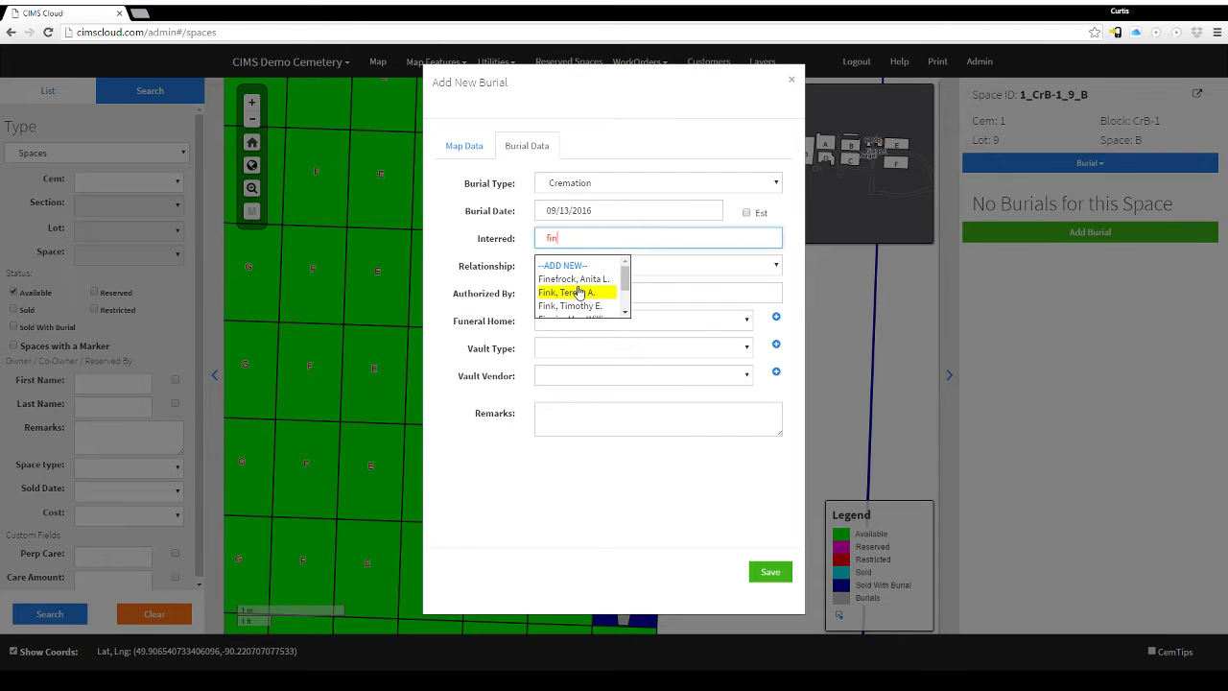
left_click(572, 266)
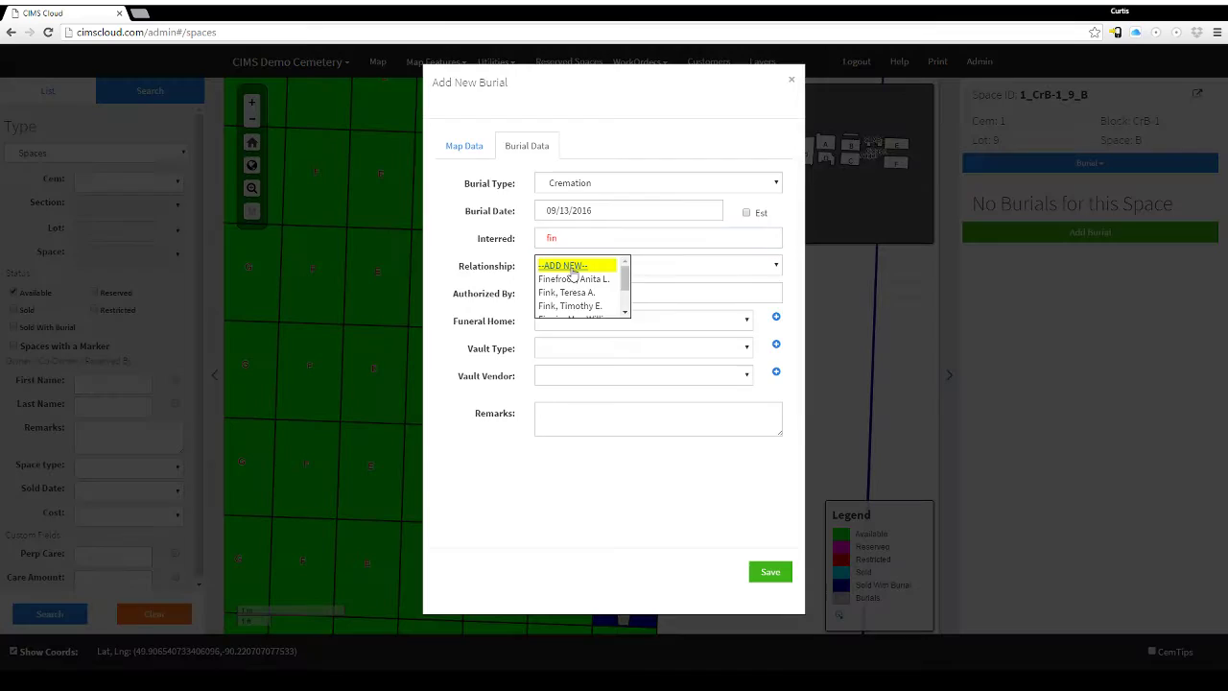
Enter the new person's name, sex M and marital status Married.
left_click(558, 141)
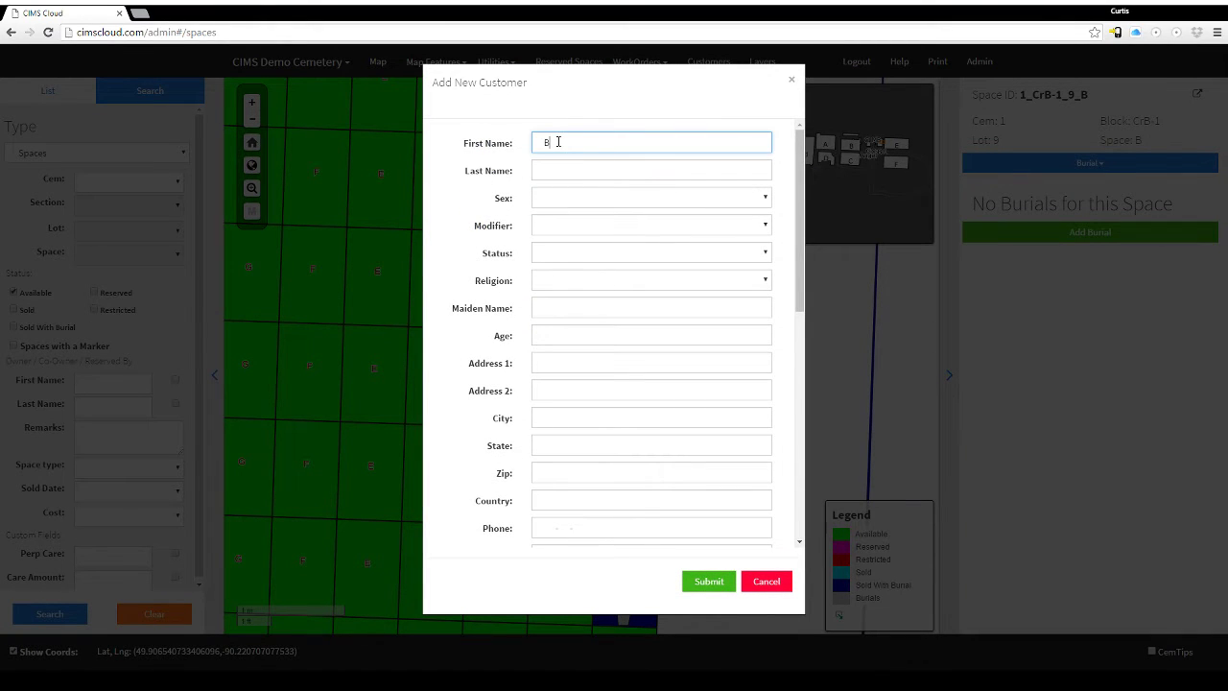
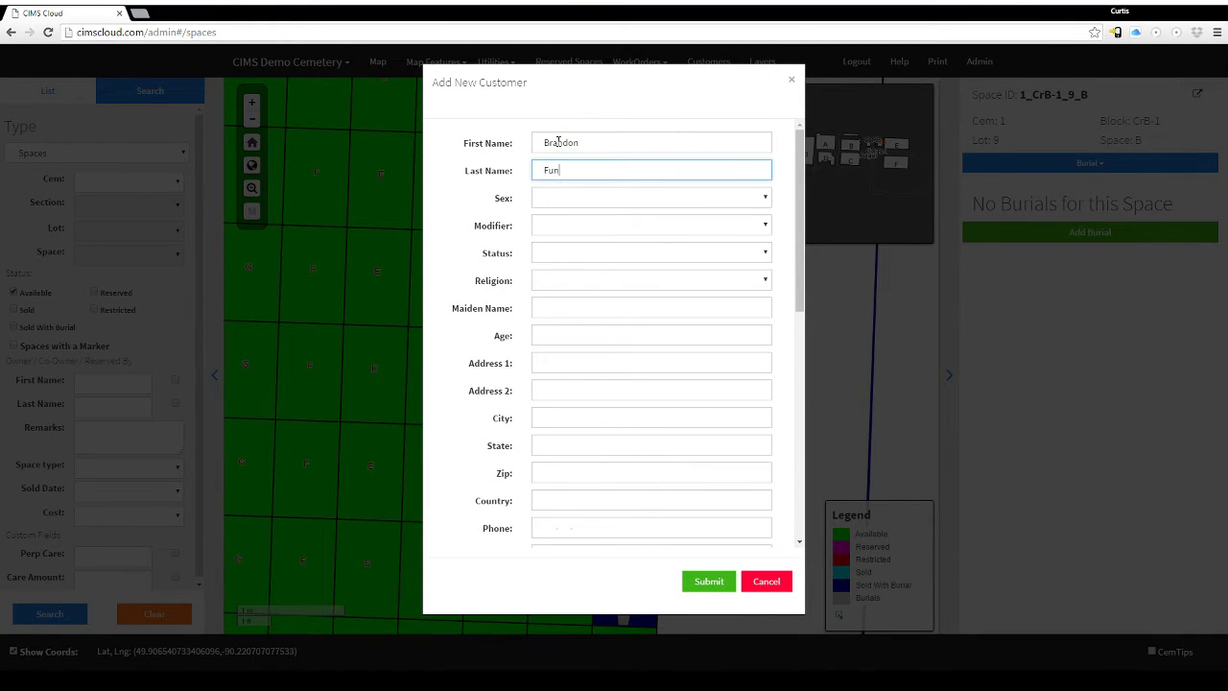
left_click(551, 199)
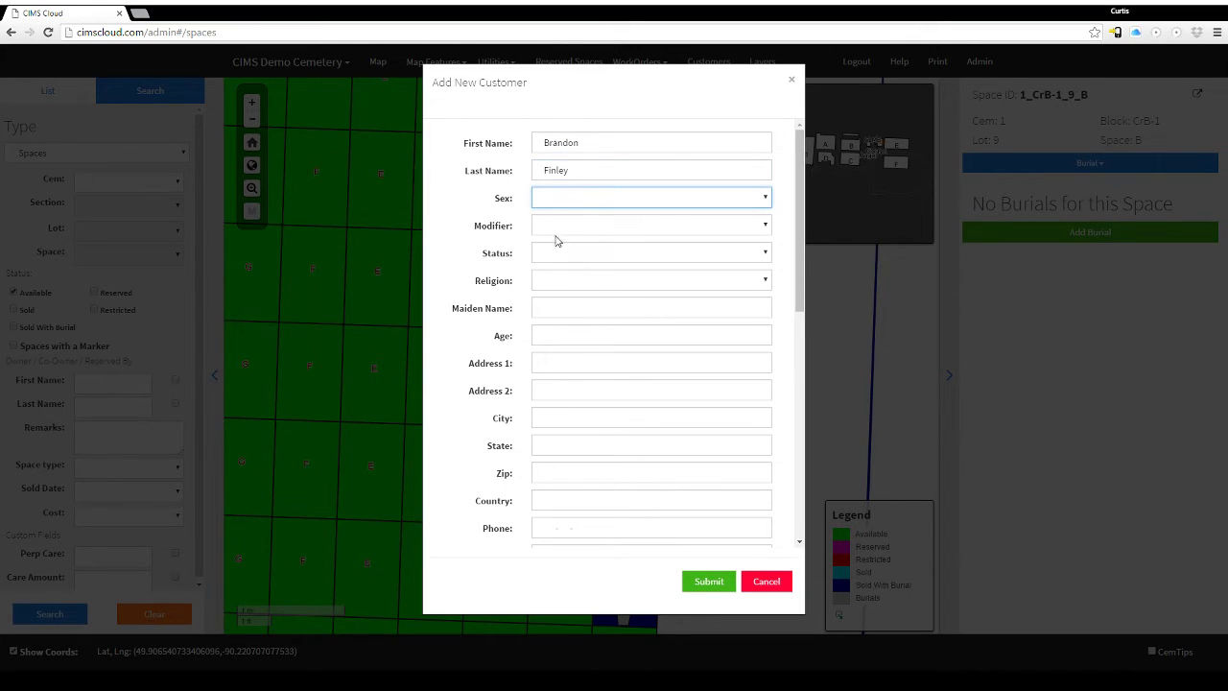
left_click(554, 236)
left_click(554, 257)
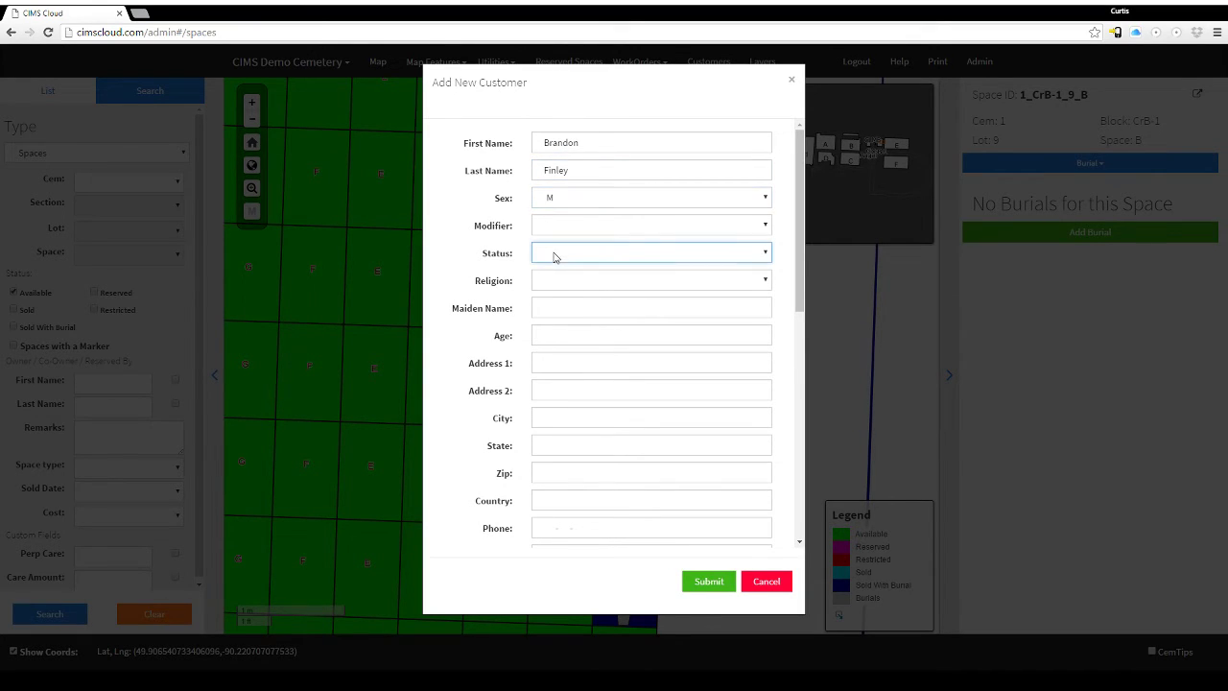
left_click(565, 308)
Fill in the customer's street address, city, state and zip code.
left_click(554, 365)
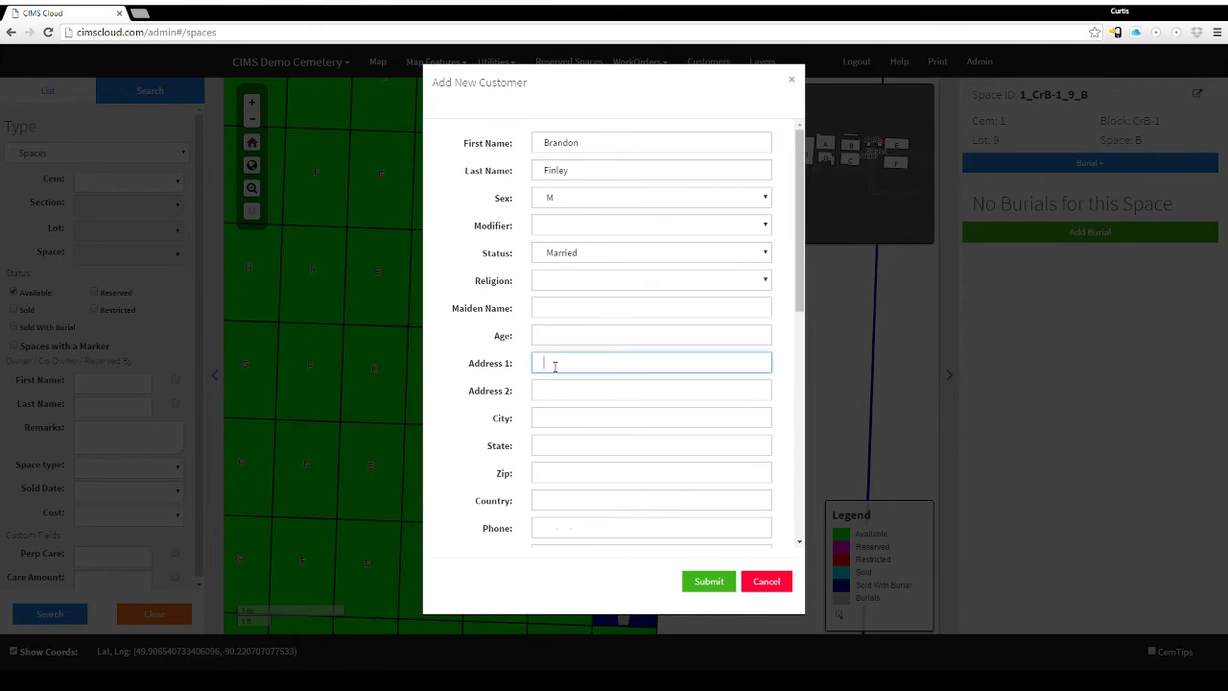
key("Tab")
type("Sauk C")
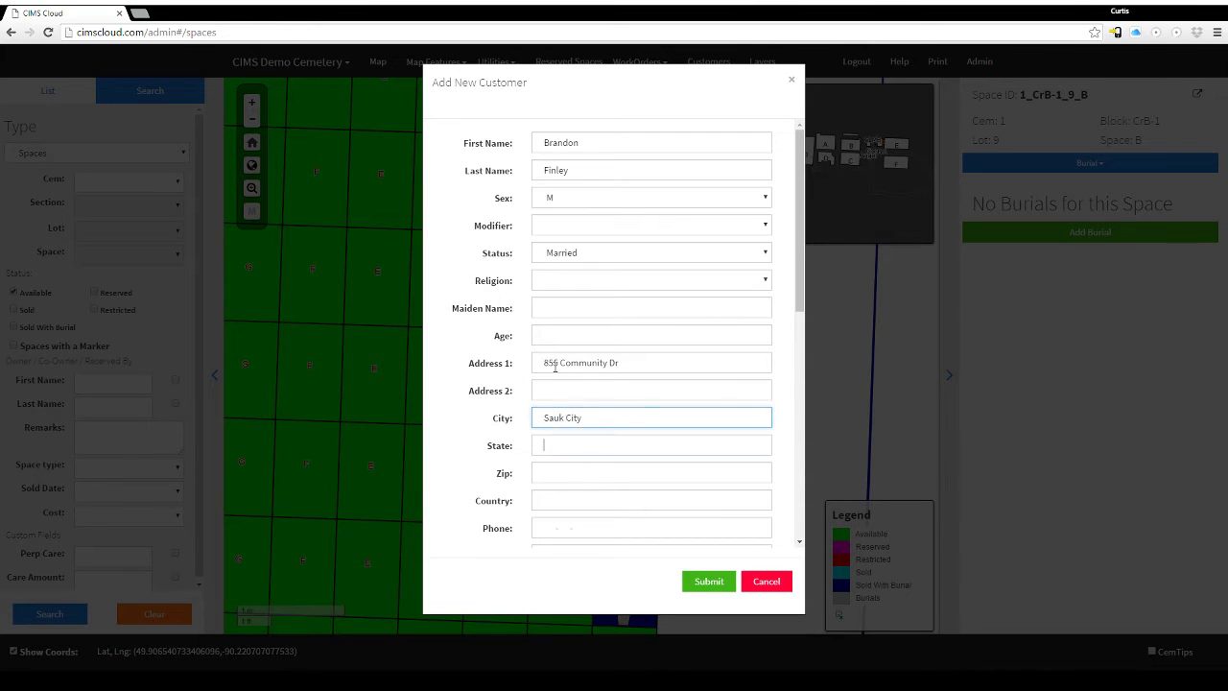
type("WI")
key("Tab")
type("5358")
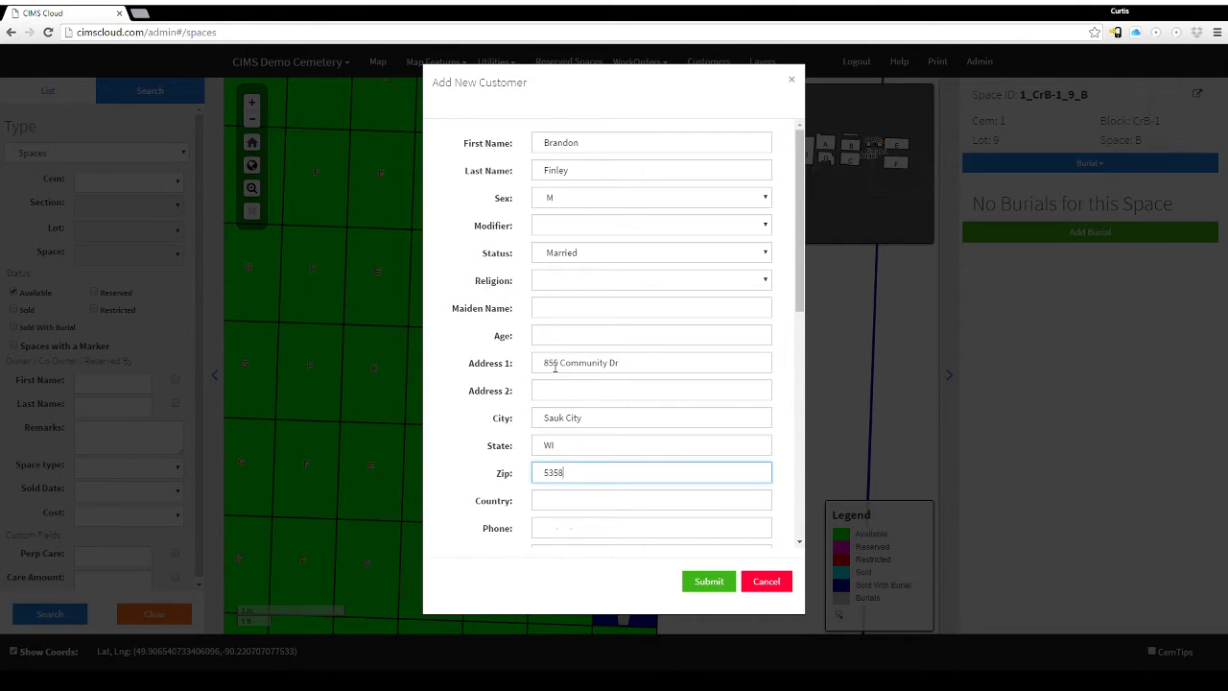
Tick Deceased for the new customer, leave Veteran unticked, and keep the customer type as Customer.
scroll(585, 312, "down", 3)
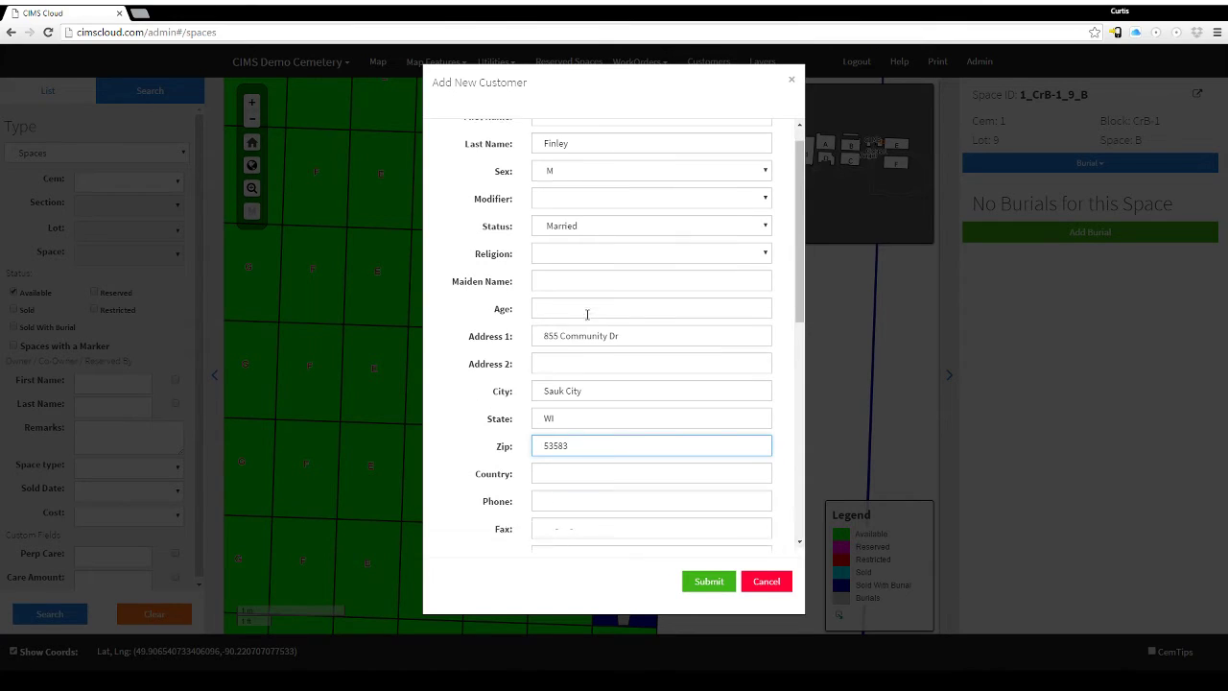
scroll(533, 389, "down", 2)
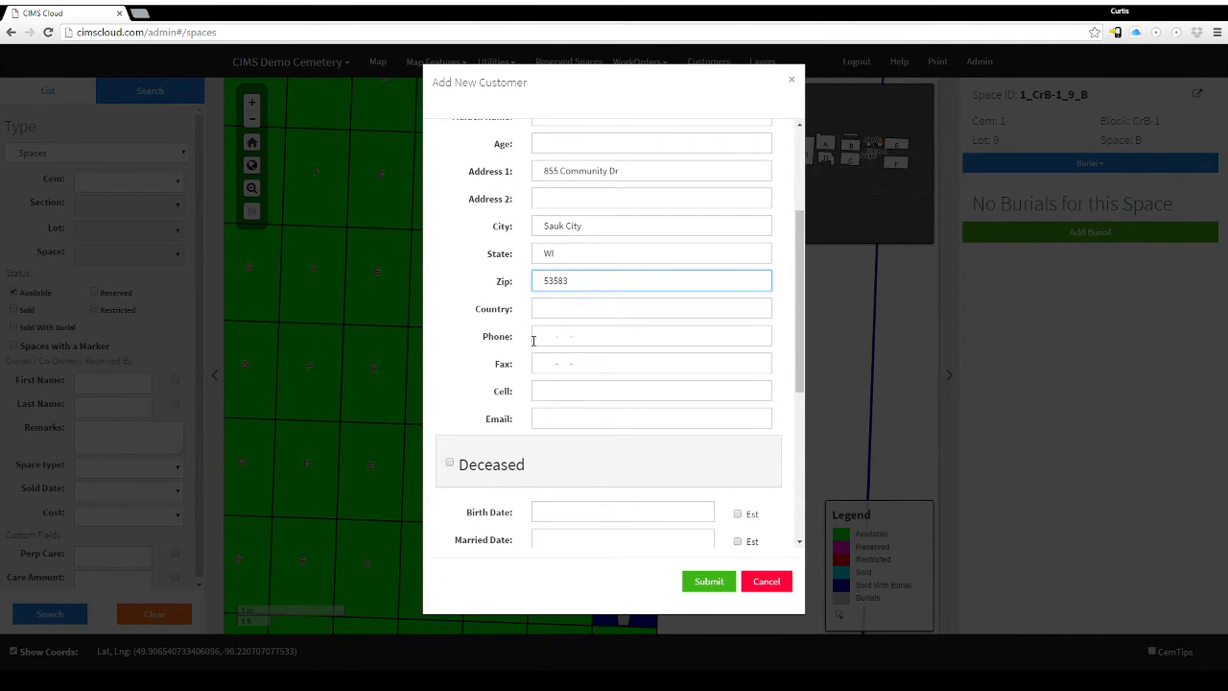
scroll(532, 417, "down", 3)
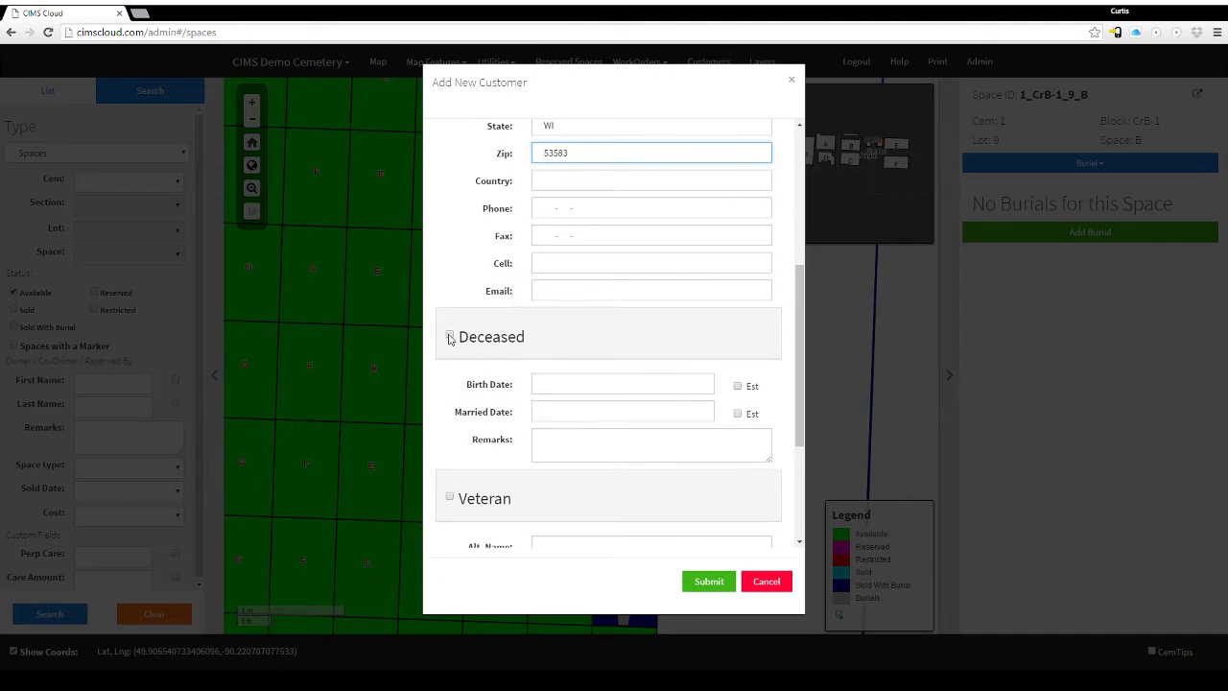
left_click(450, 337)
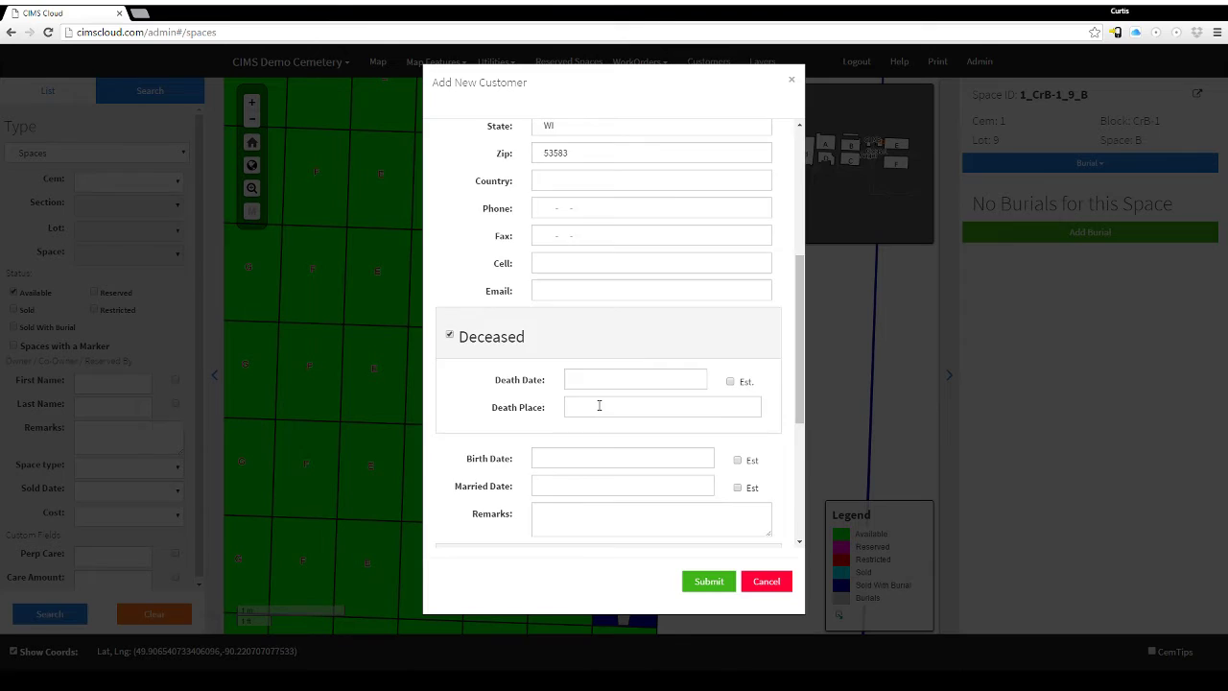
scroll(599, 406, "down", 3)
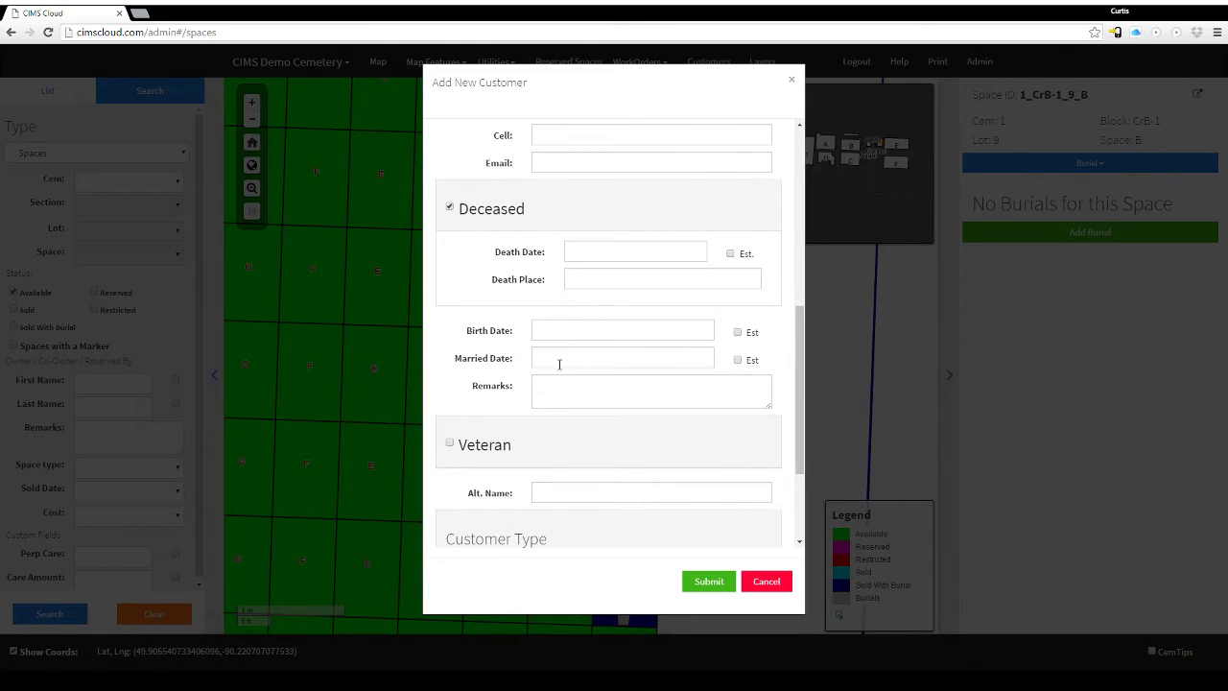
scroll(560, 363, "down", 3)
left_click(449, 318)
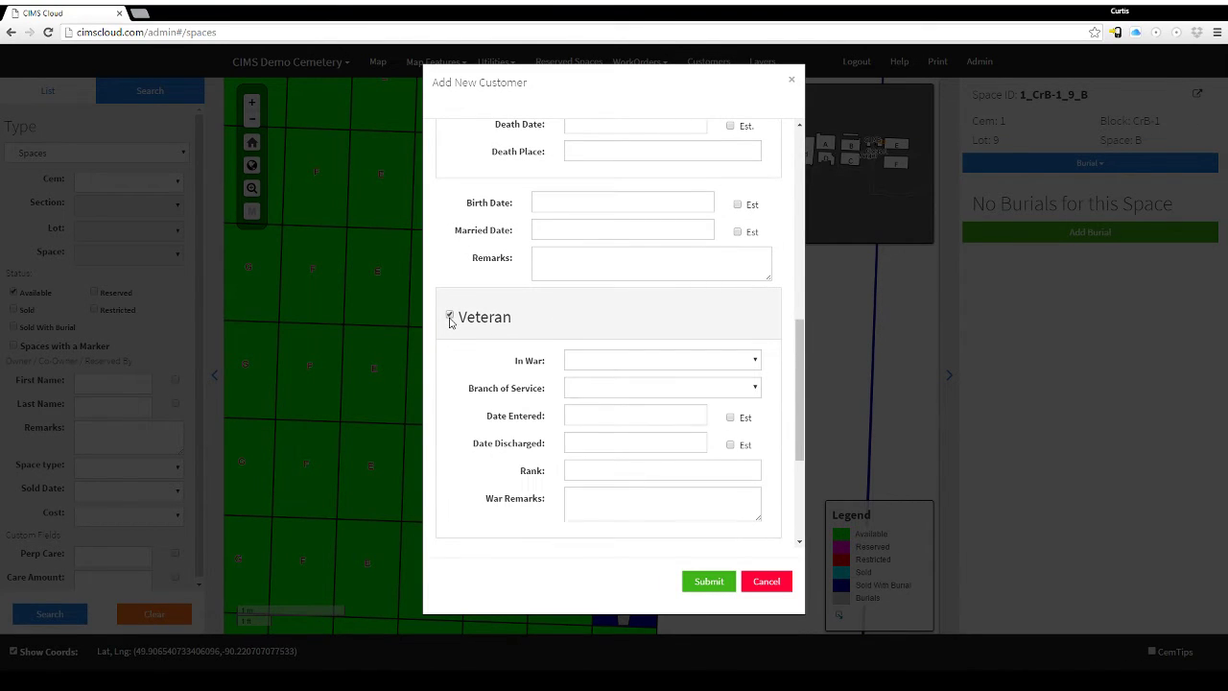
scroll(625, 242, "down", 3)
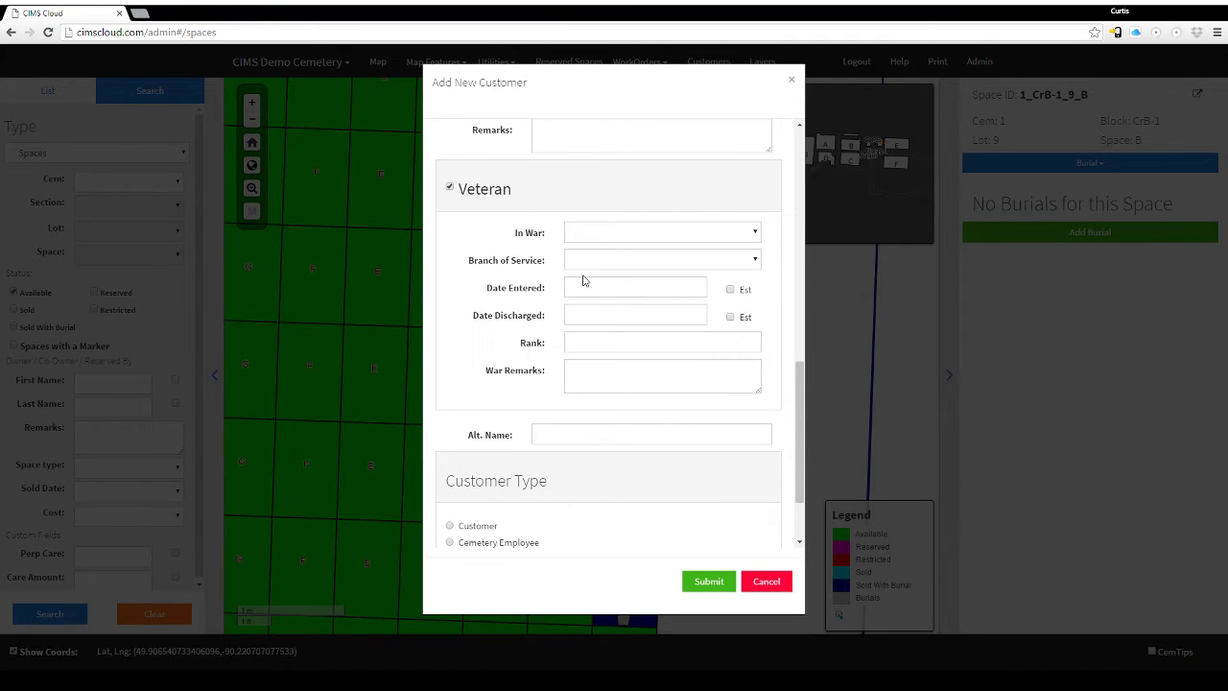
left_click(450, 188)
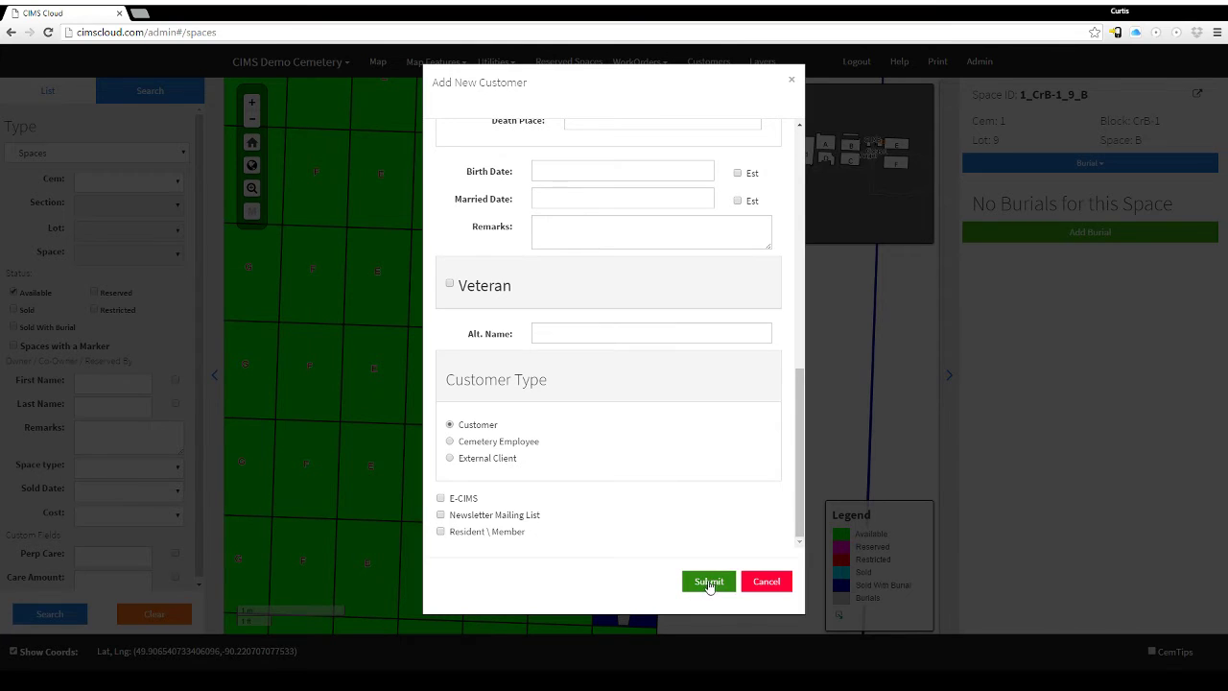
Save the customer, then set the burial relationship to Friend and the funeral home to Billman-Hunt.
left_click(708, 581)
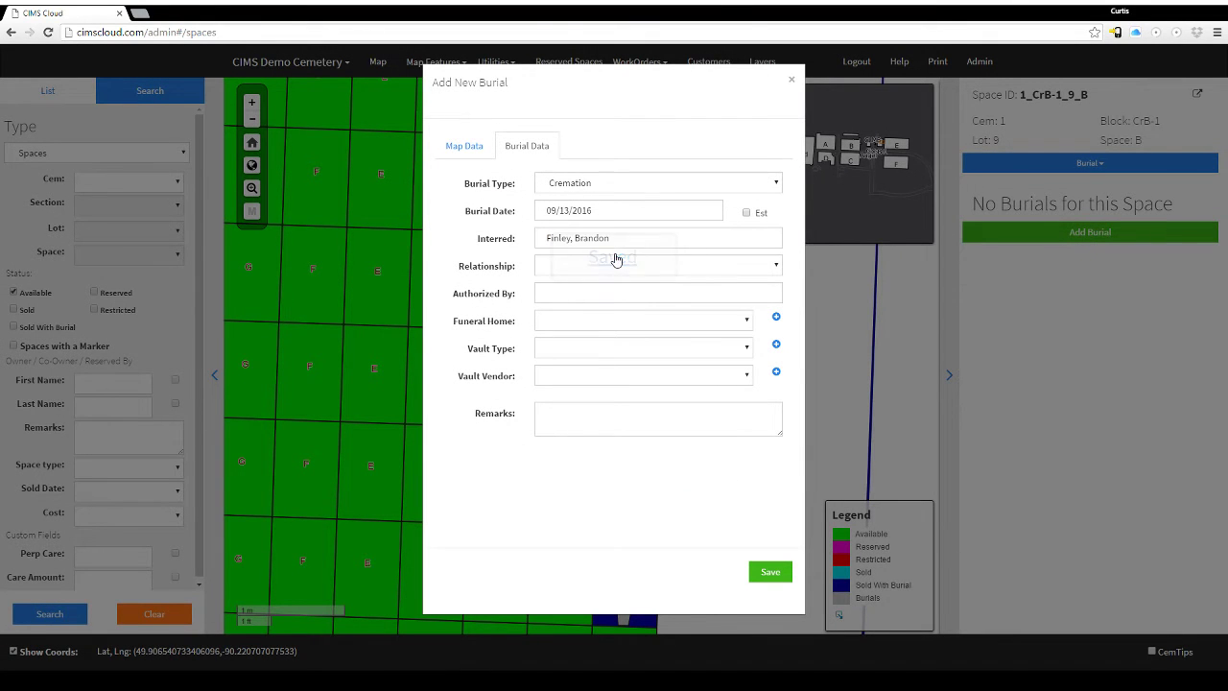
left_click(595, 266)
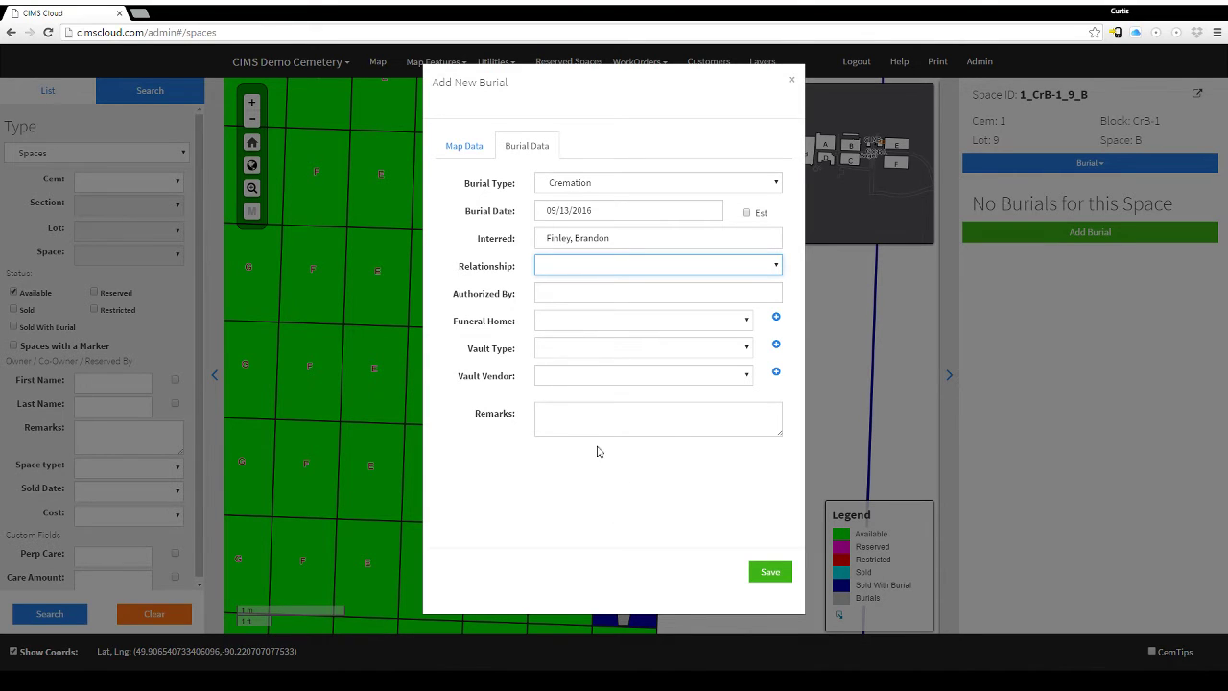
key("f")
key("Tab")
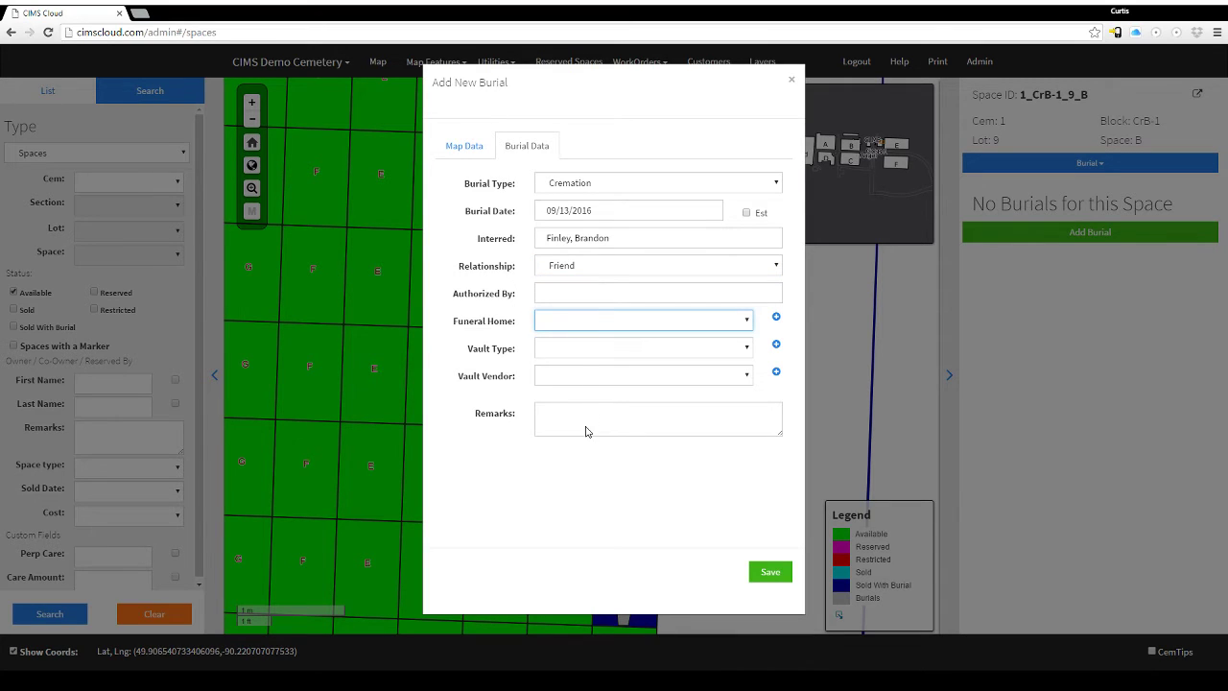
key("b")
Set vault type 11.5 inch X 26 Inch and vendor Brown Wilbert Vault Co, then save the burial.
key("Tab")
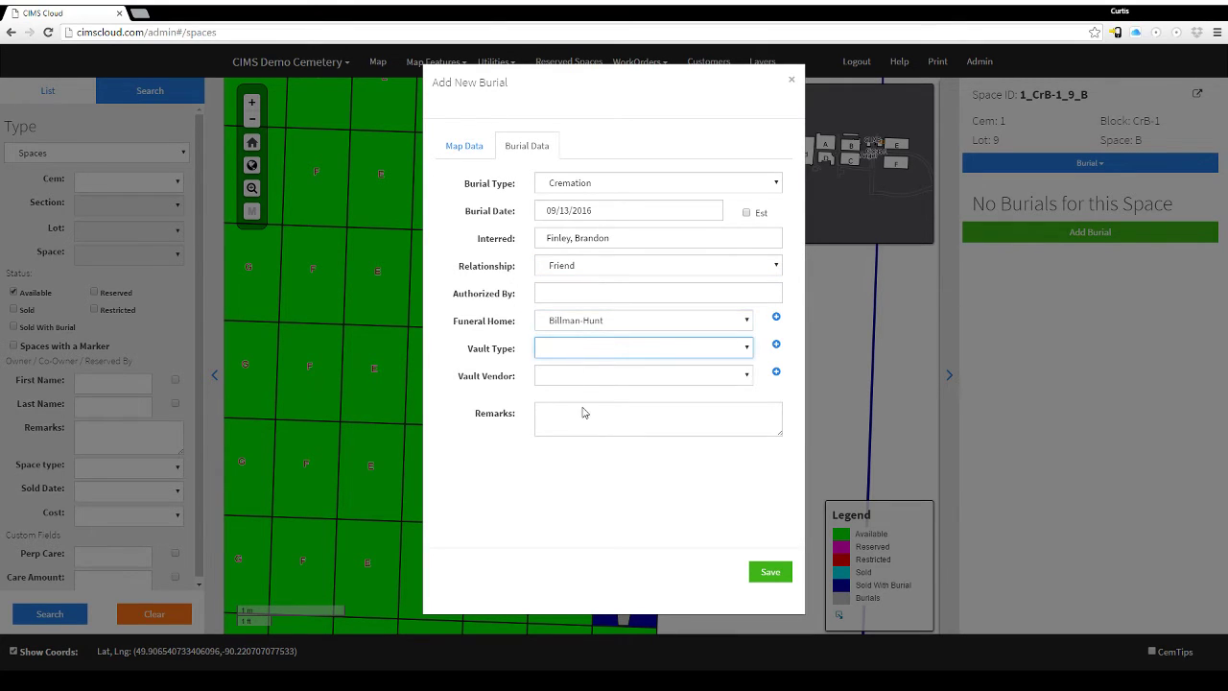
key("1")
key("Tab")
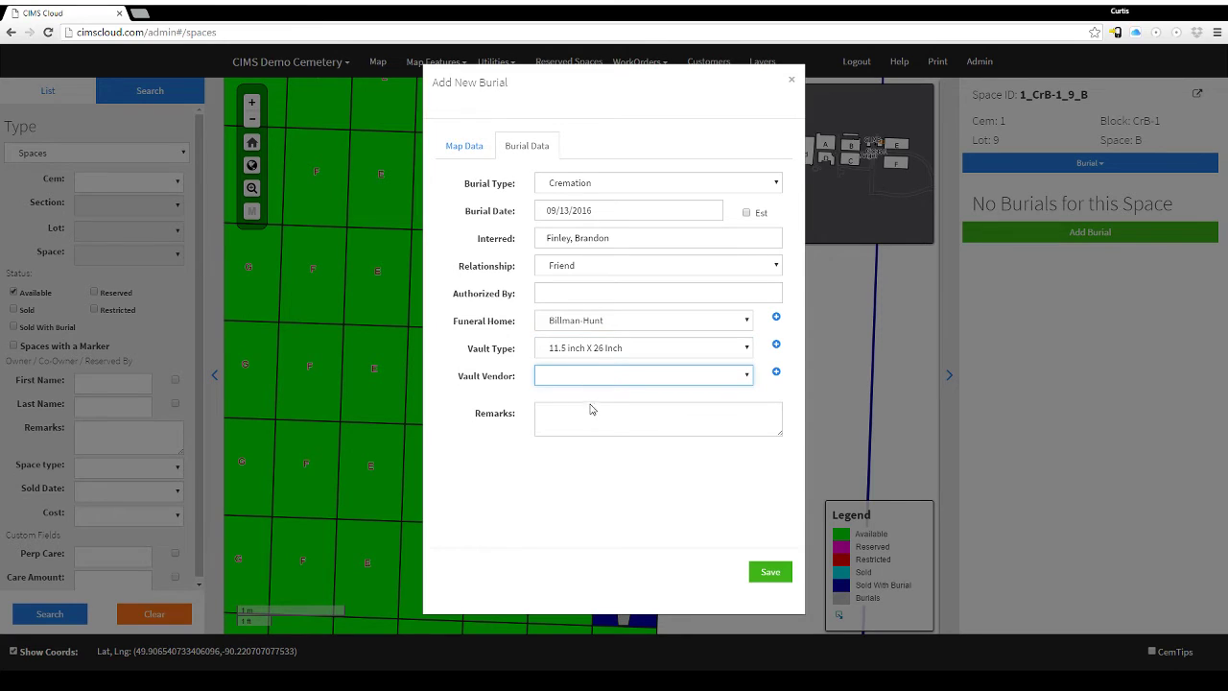
key("b")
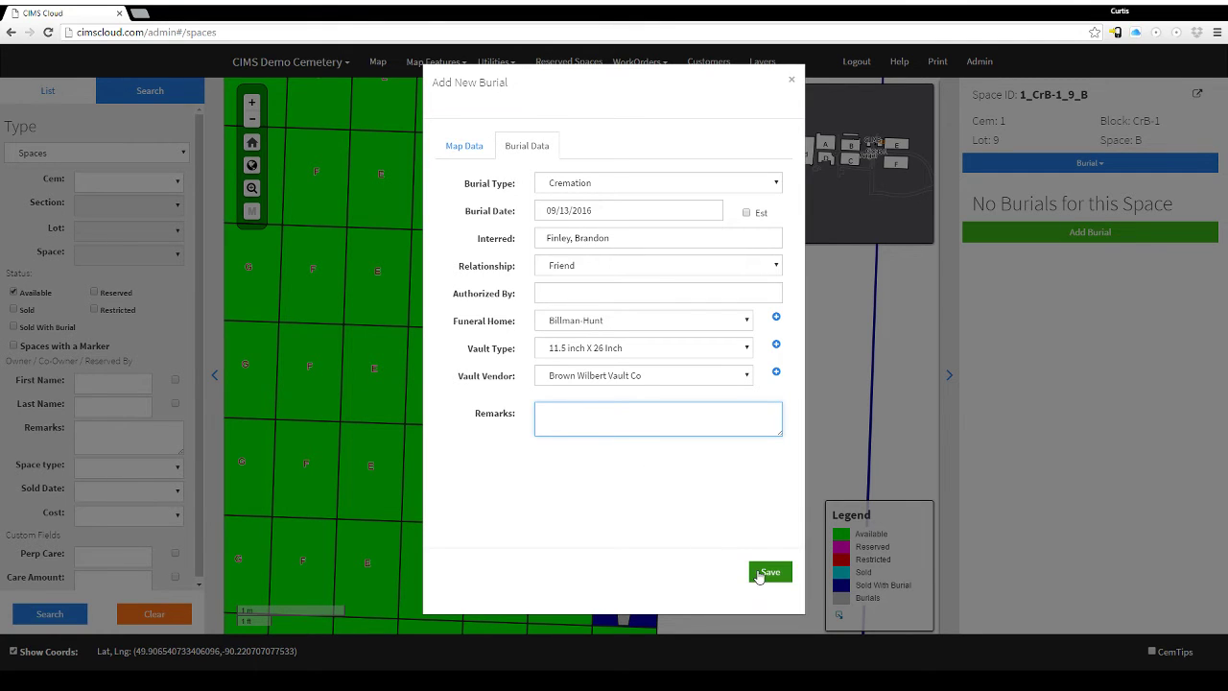
left_click(765, 574)
Zoom and pan to the new burial's plot, then show space 1_CrB-1_9_B's Marker records.
scroll(557, 422, "up", 3)
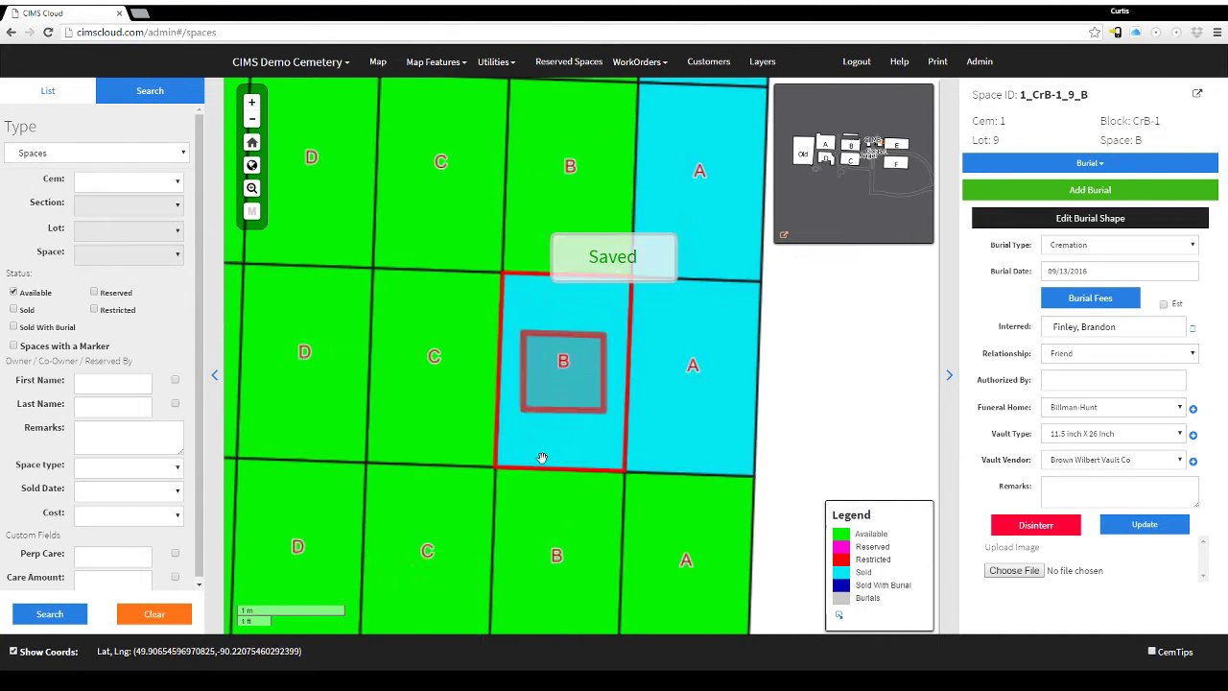
scroll(572, 487, "down", 2)
left_click_drag(562, 368, 505, 247)
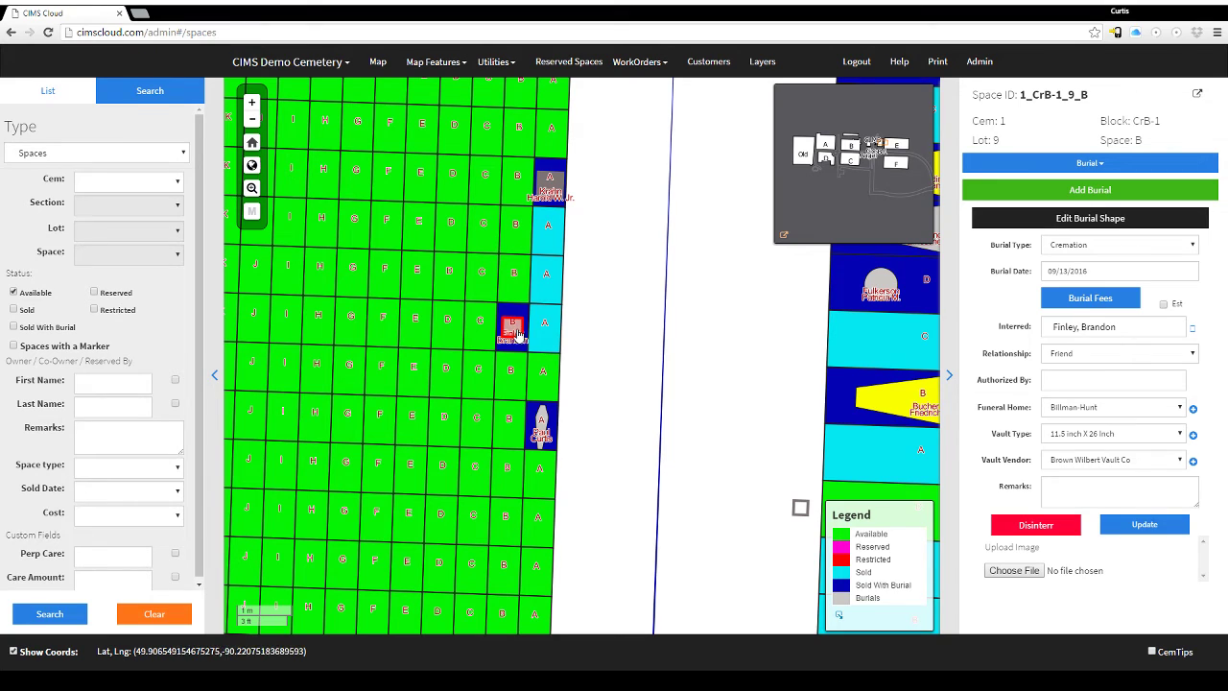
scroll(512, 347, "up", 3)
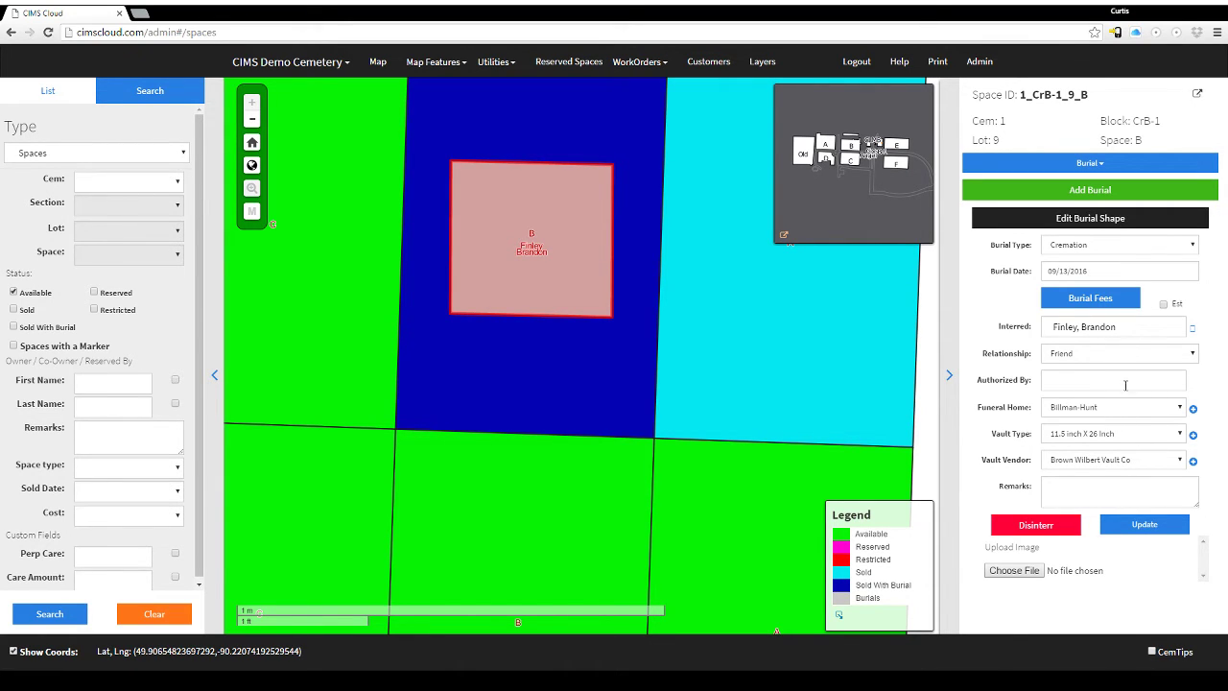
left_click(1090, 163)
left_click(1005, 222)
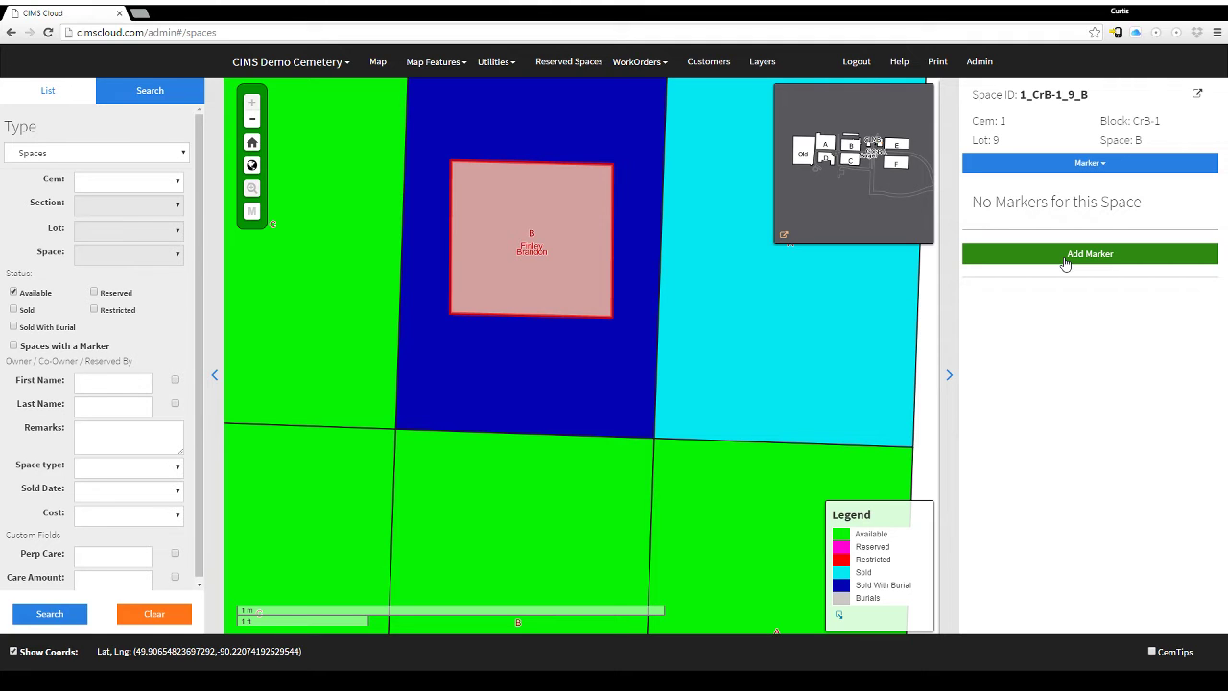
Switch the space's records to Deed and choose the deed's need type.
left_click(1090, 163)
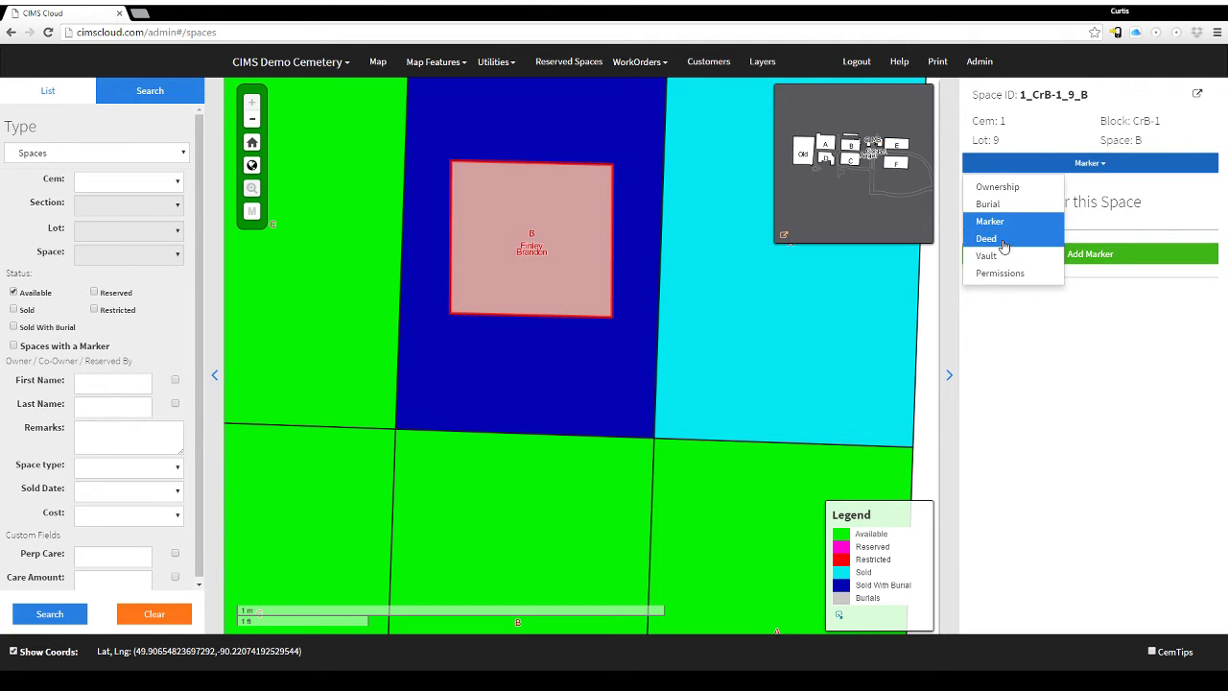
left_click(1005, 240)
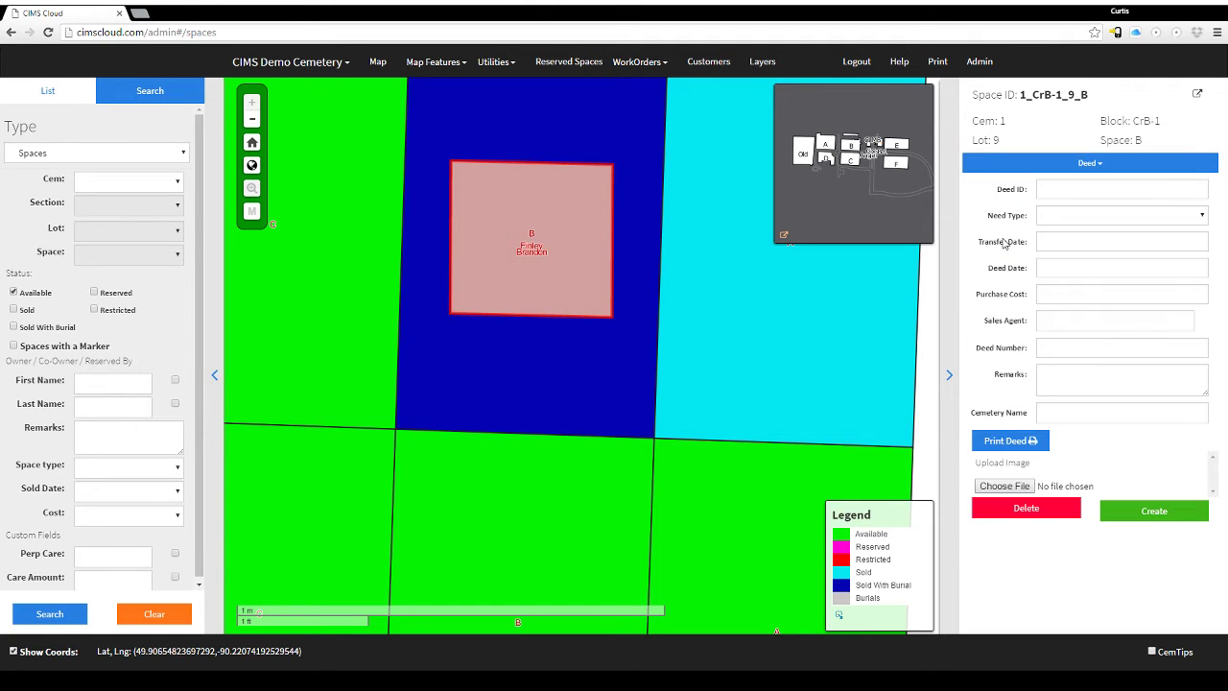
left_click(1061, 188)
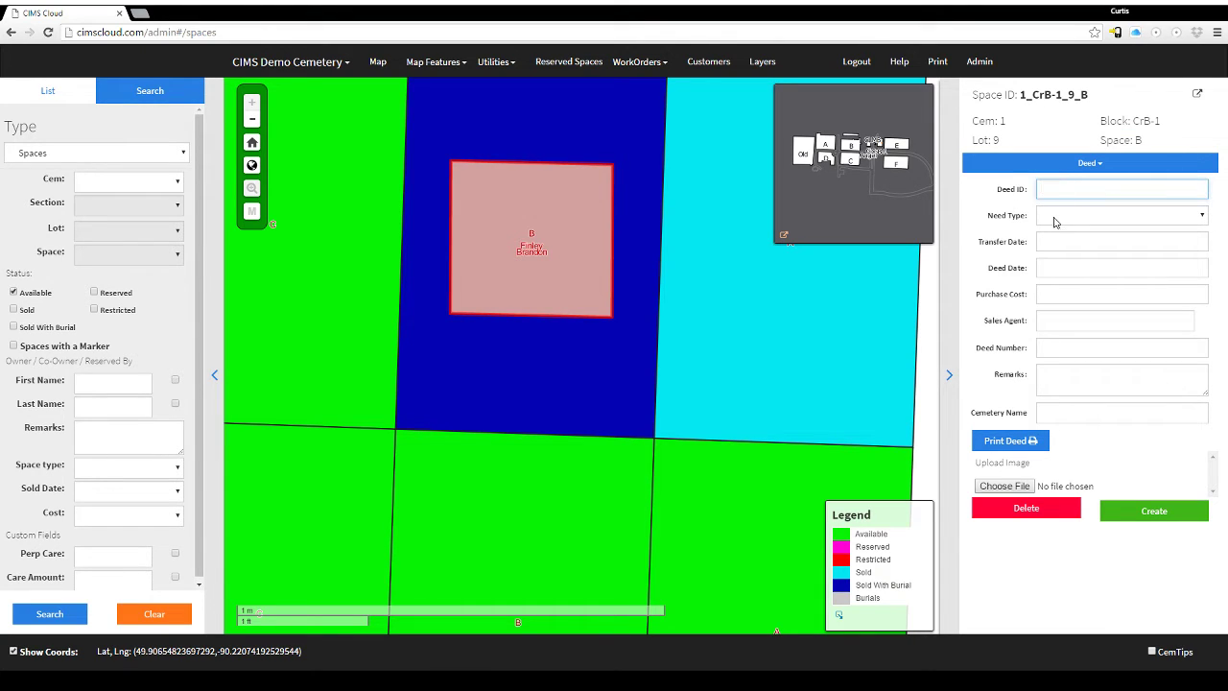
key("Tab")
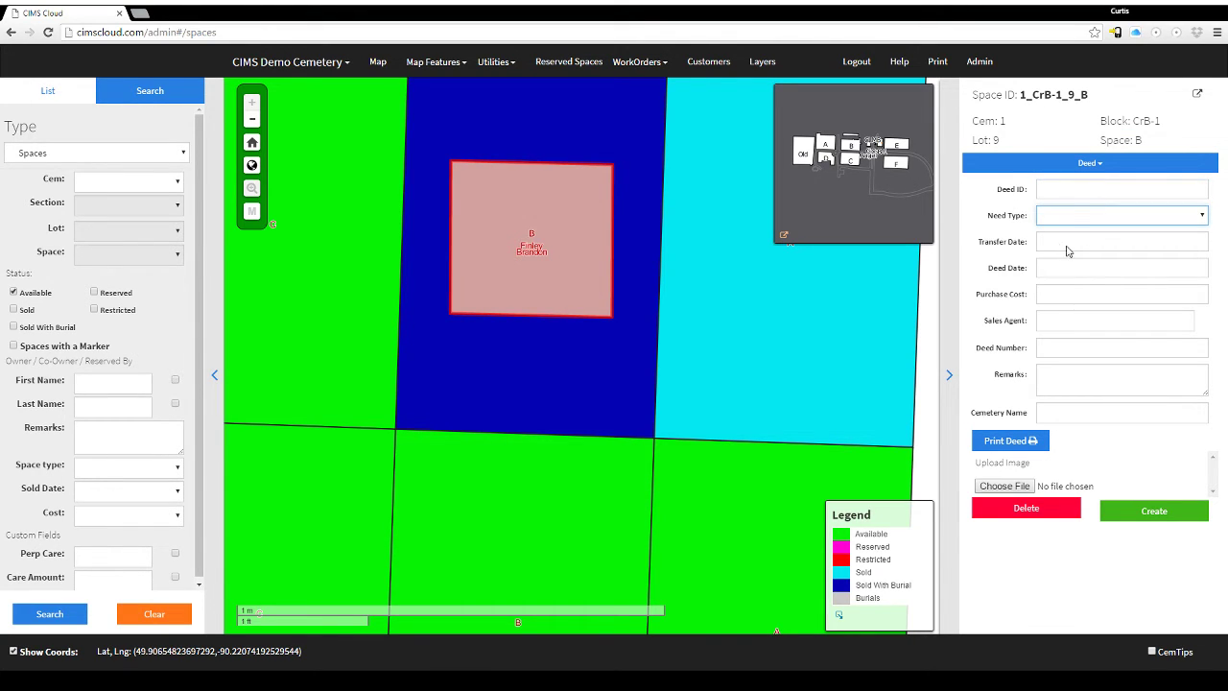
key("Down")
key("Down")
Set deed date 09/12/2016, cost 450.00 and the deed number, then create the deed.
left_click(1063, 272)
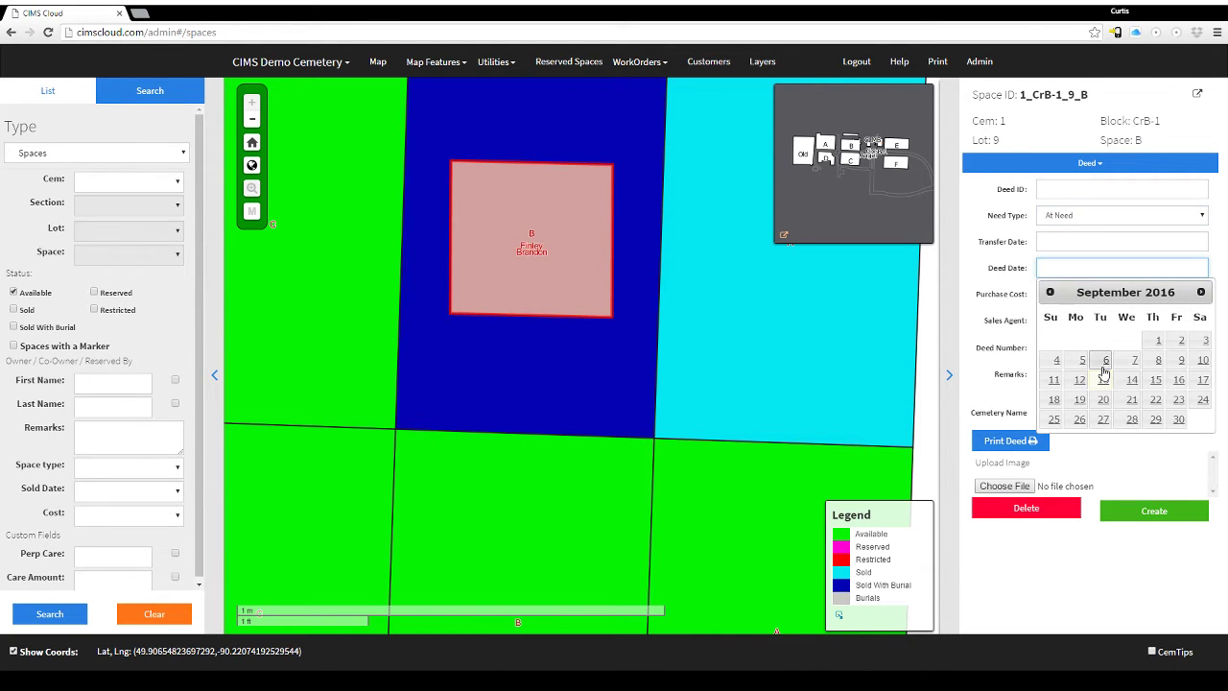
left_click(1077, 381)
left_click(1063, 298)
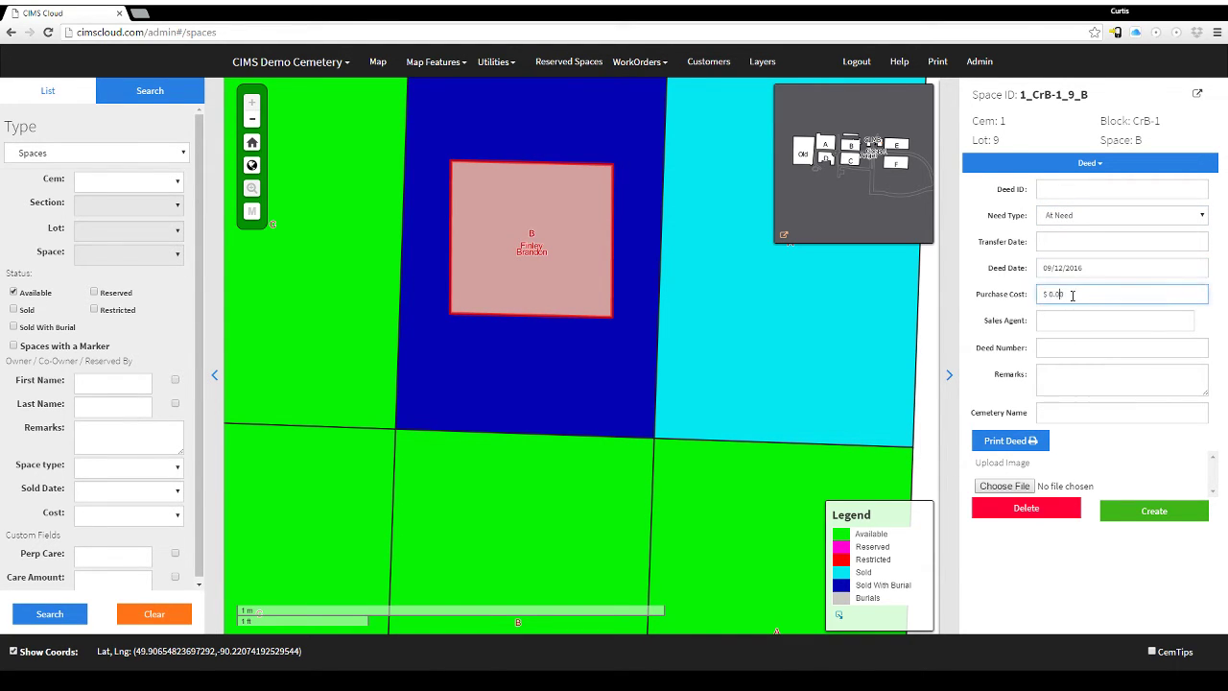
type("45")
left_click(1061, 348)
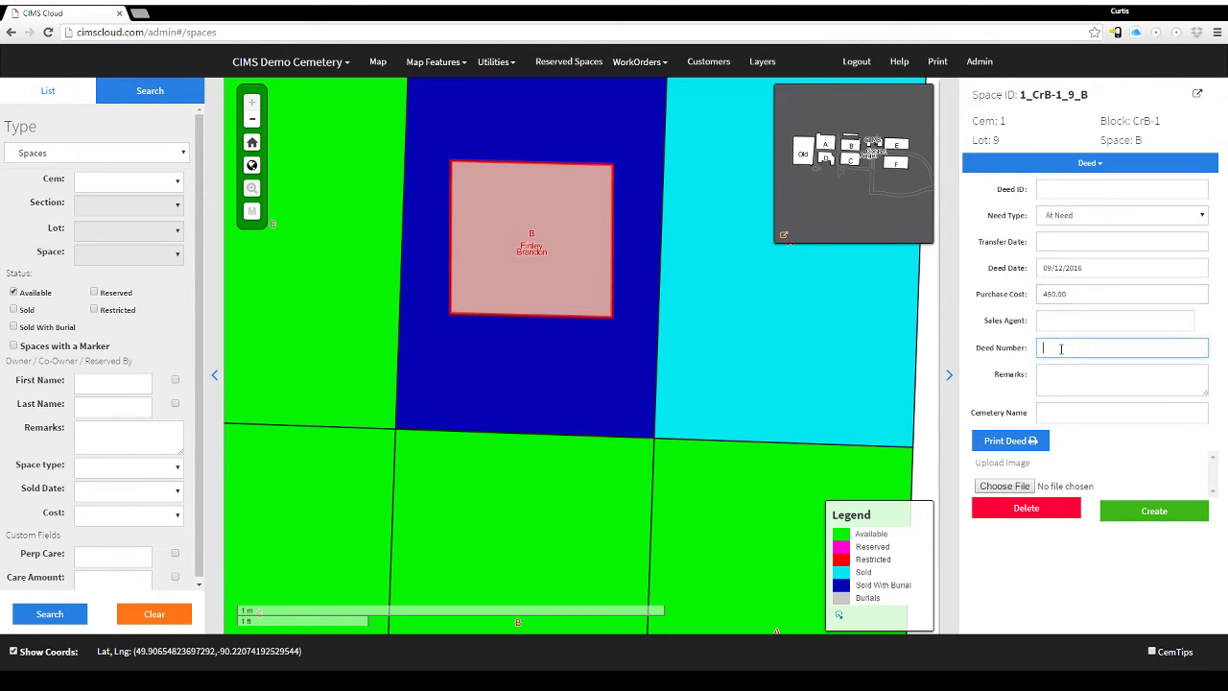
type("12345")
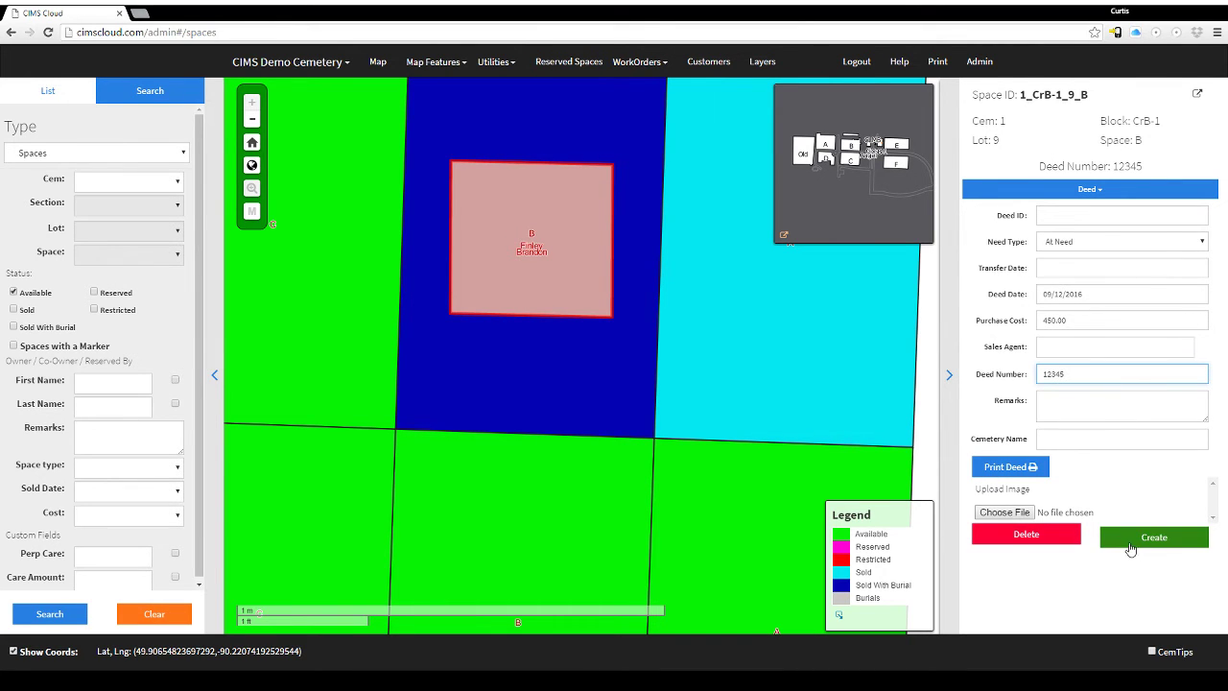
left_click(1133, 542)
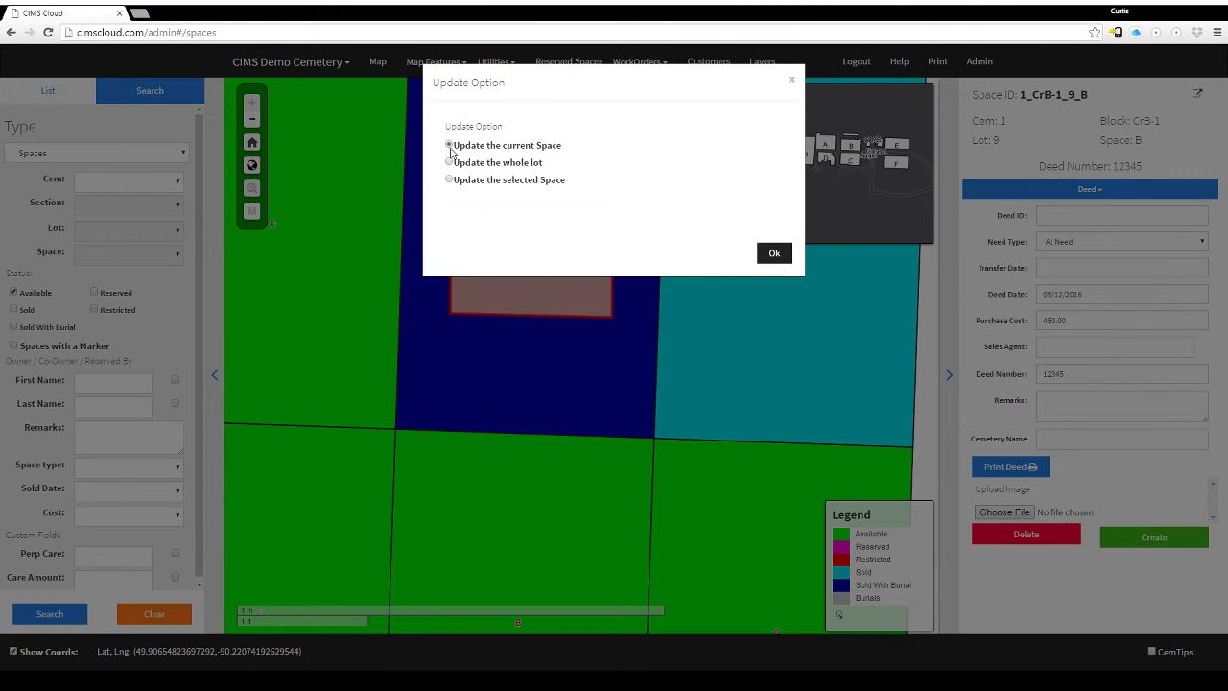
Save the deed for the current space only and show the space's Vault records.
left_click(774, 257)
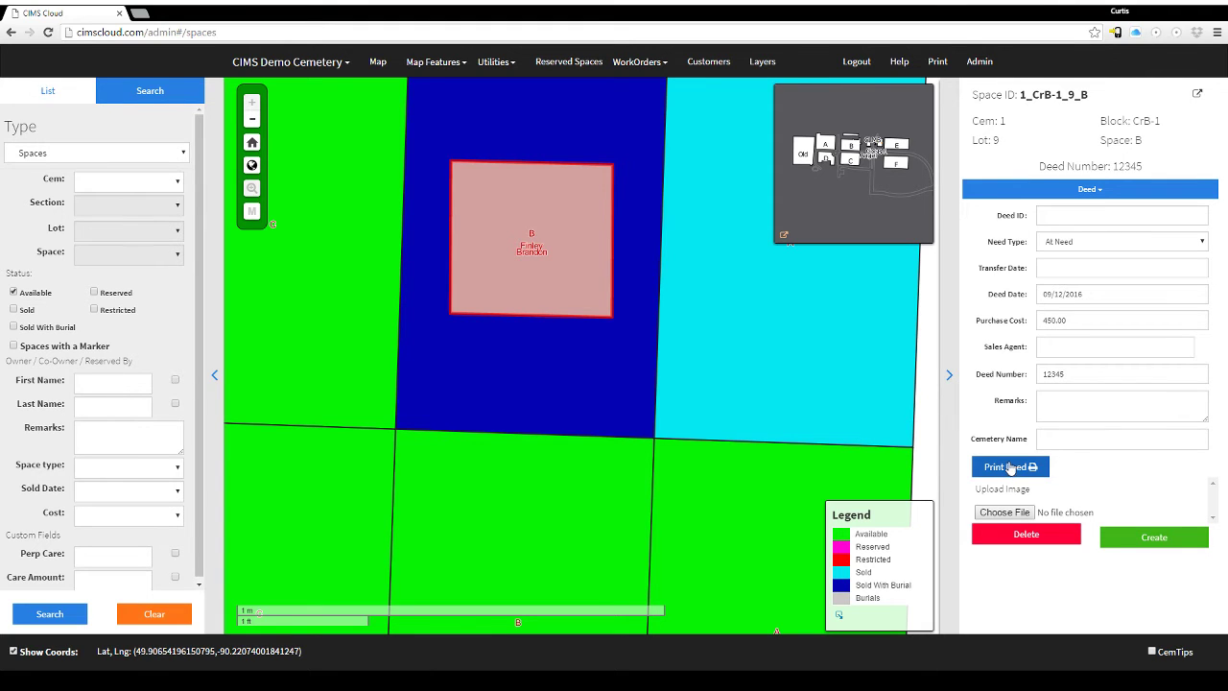
left_click(1039, 194)
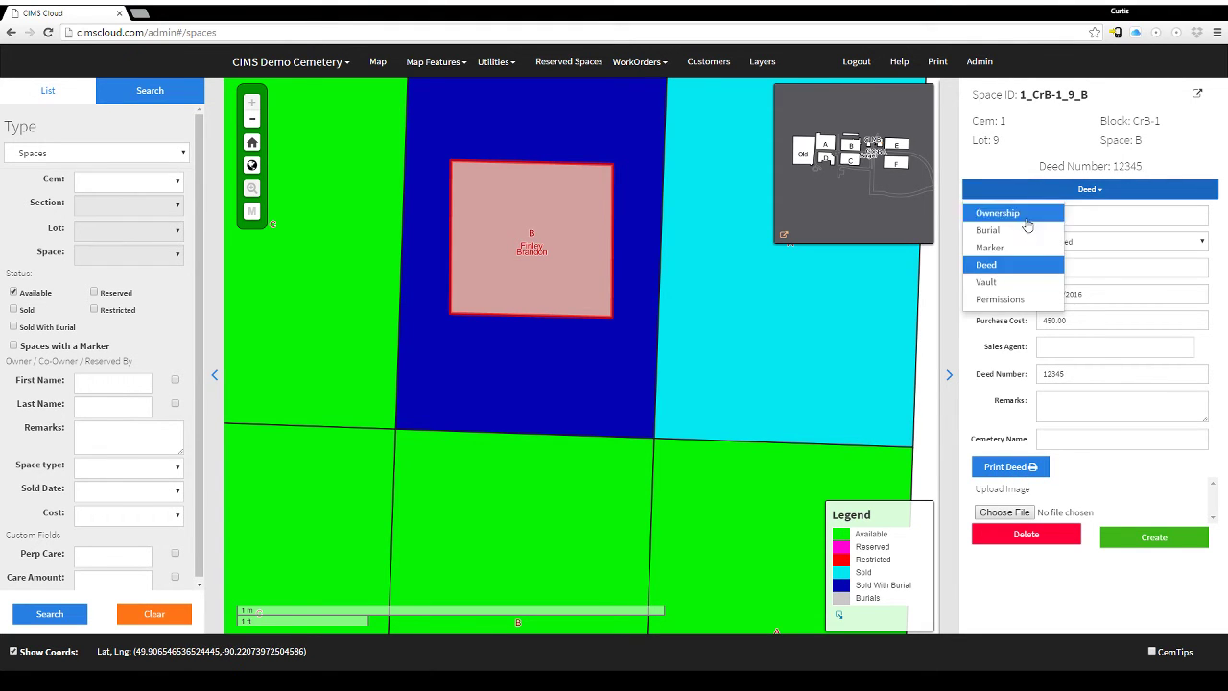
left_click(1007, 281)
Show space 1_CrB-1_9_B's Permissions list and start adding a permission holder.
left_click(1061, 190)
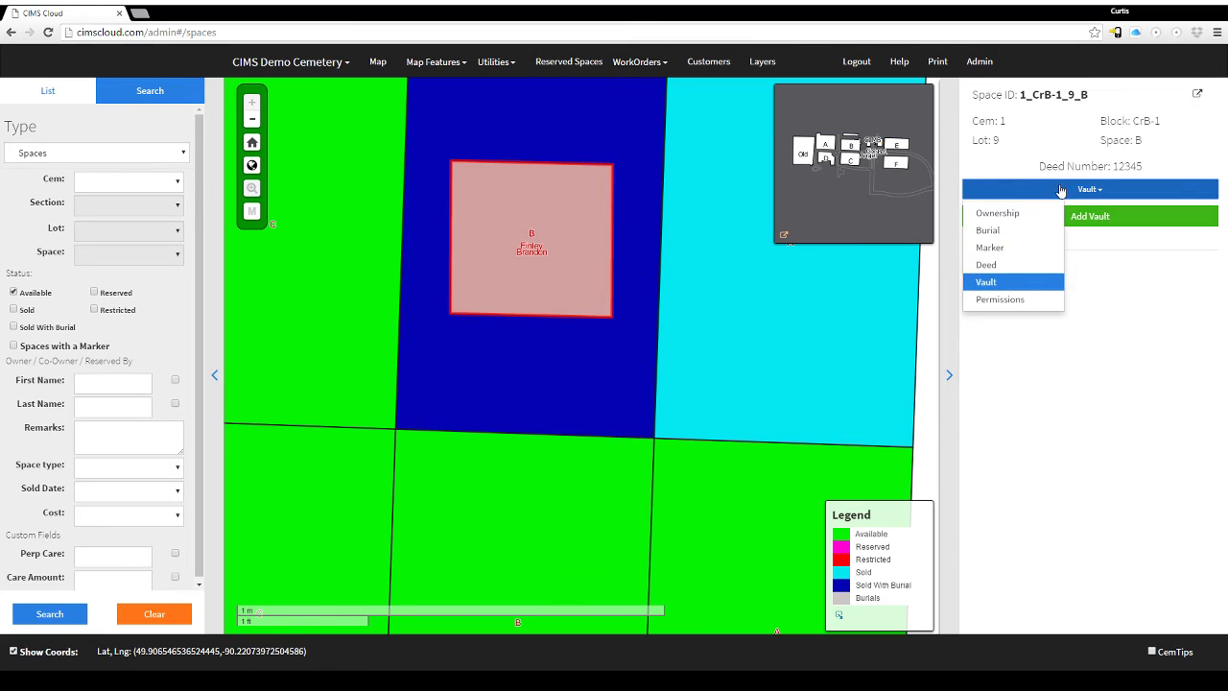
left_click(1013, 300)
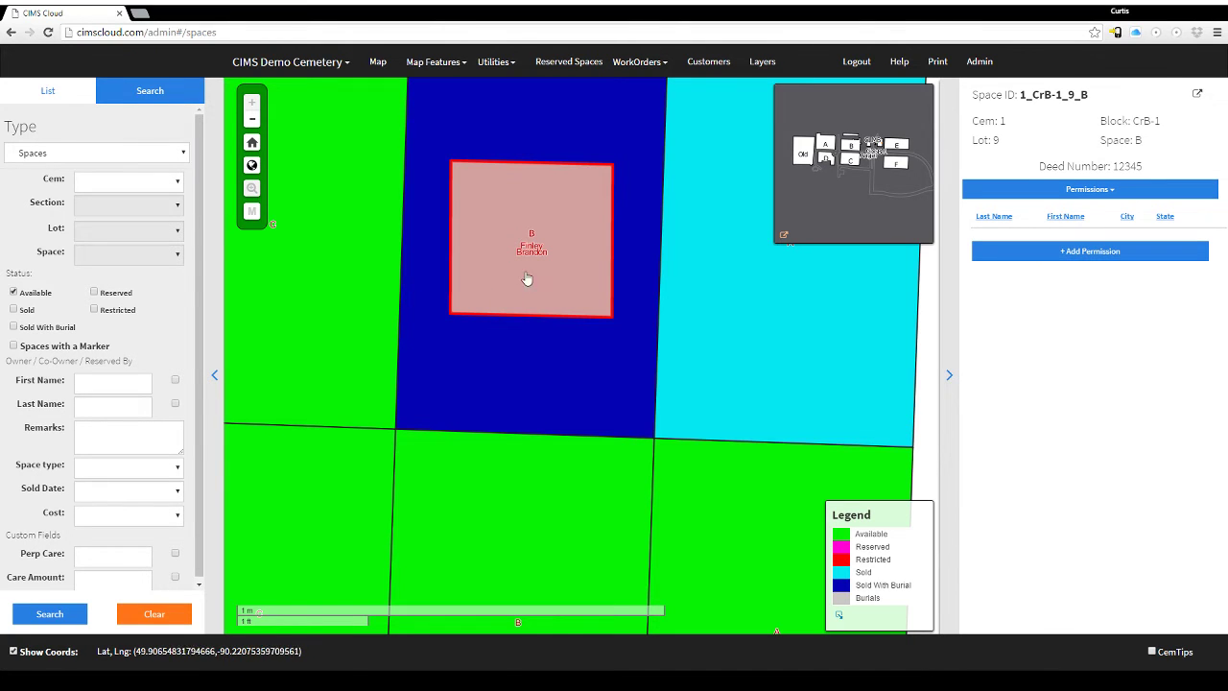
scroll(525, 317, "down", 1)
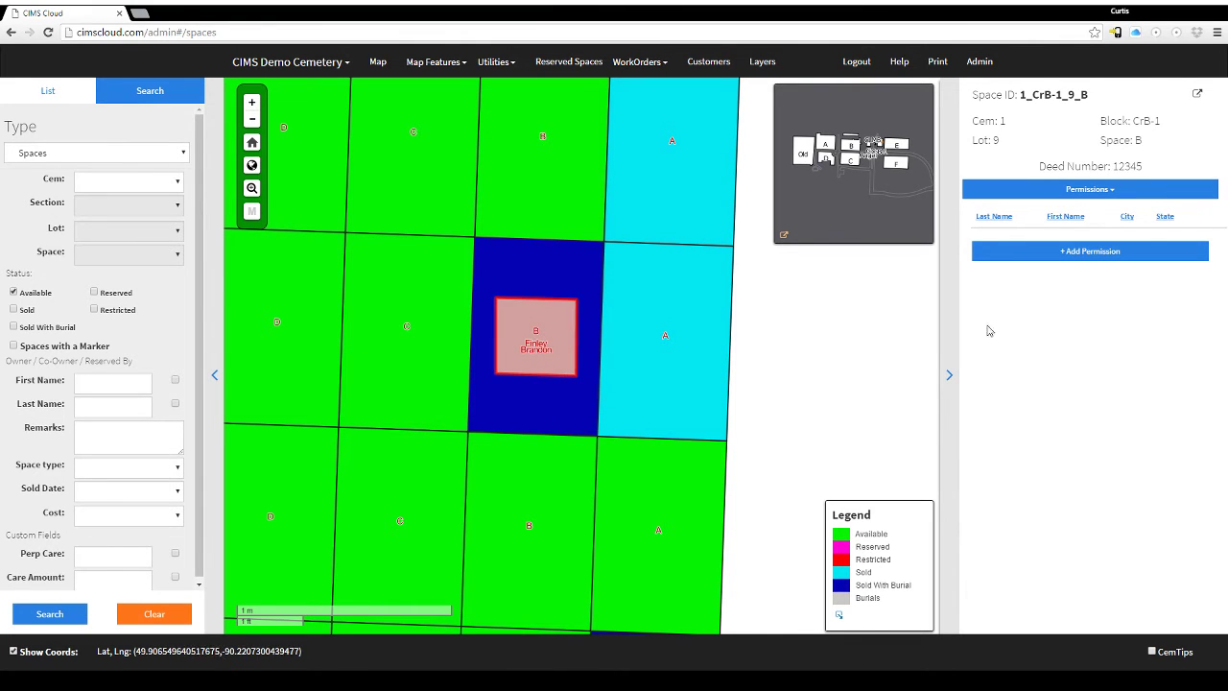
left_click(1108, 266)
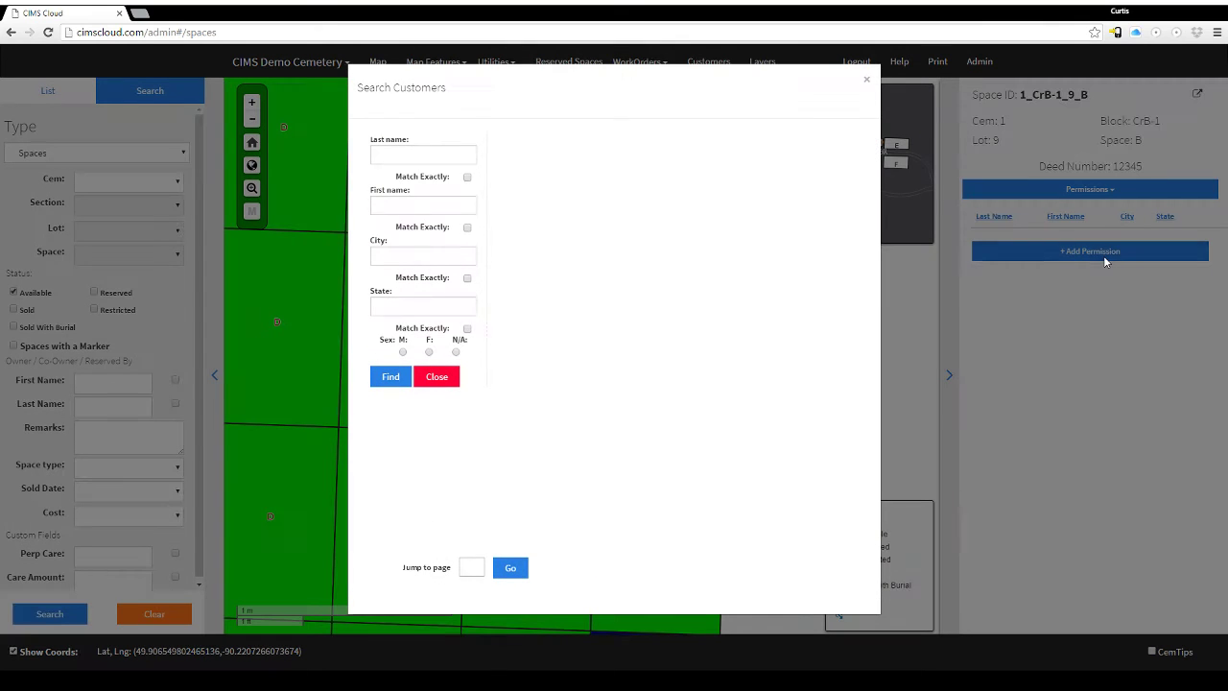
Find the customer by last name and grant them permission on the current space only.
left_click(450, 152)
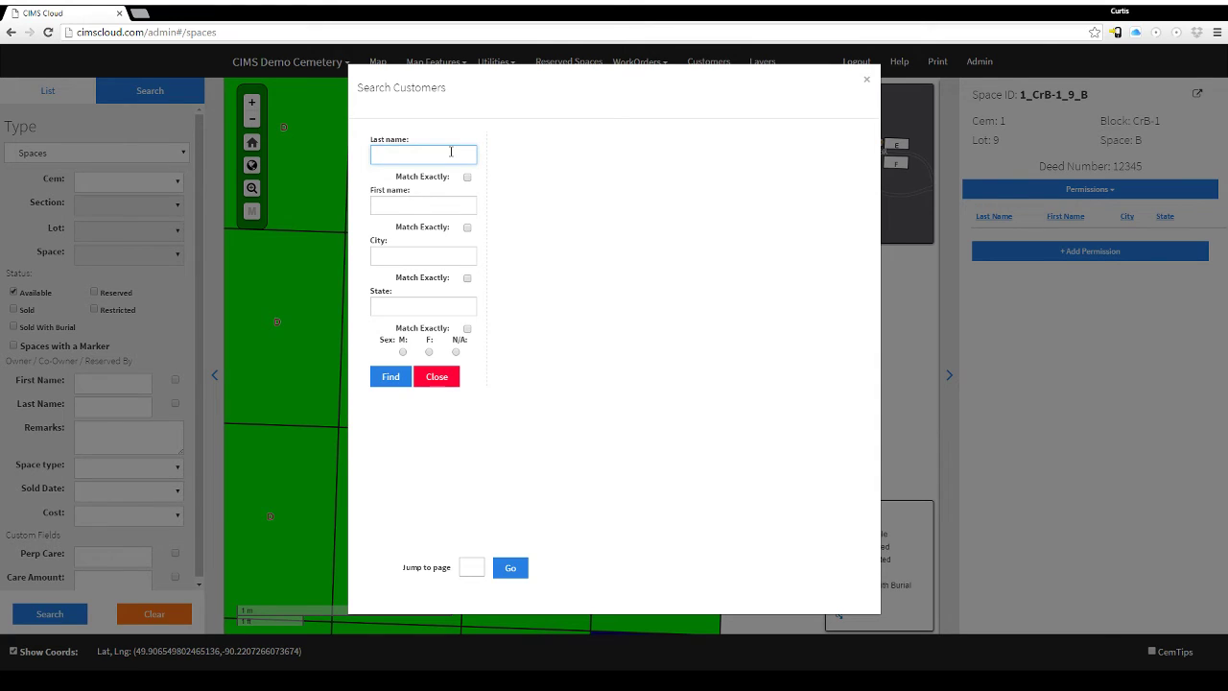
type("paul")
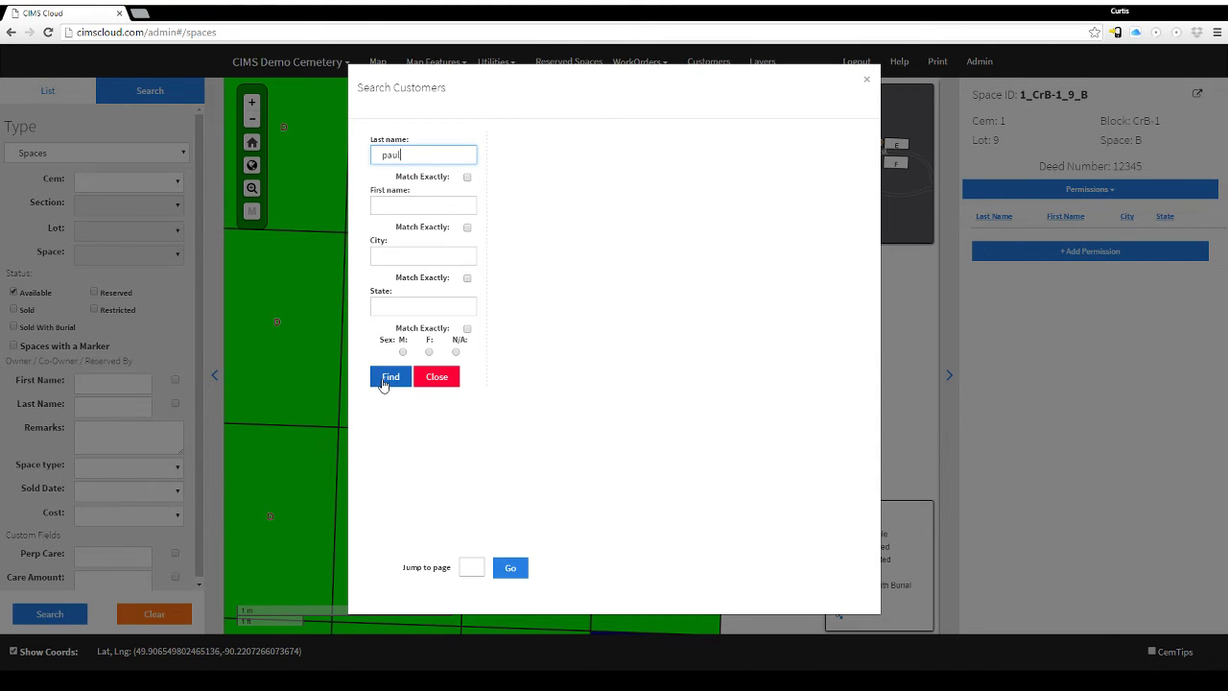
left_click(384, 379)
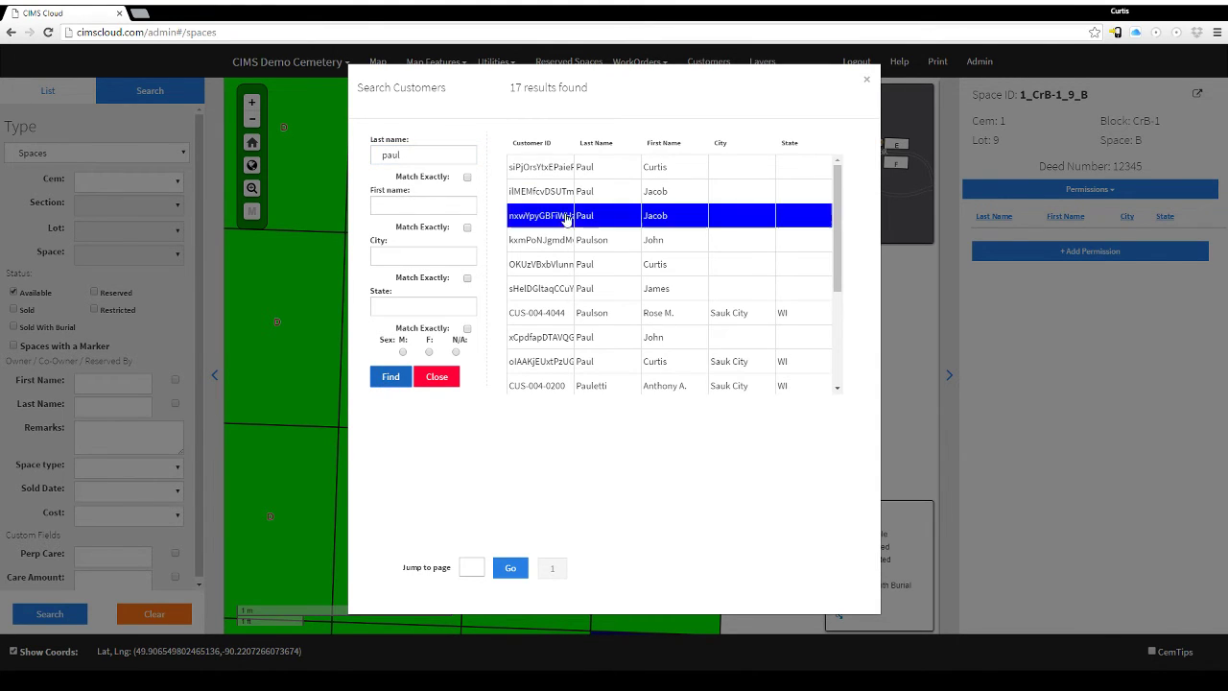
left_click(607, 173)
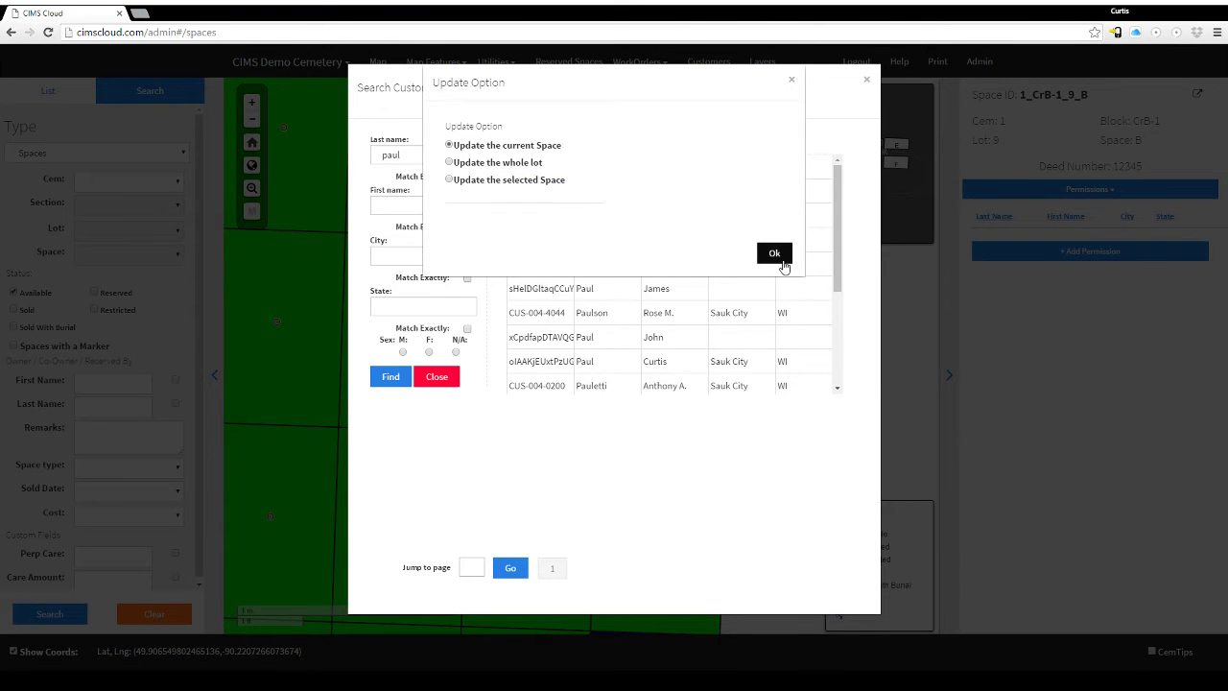
left_click(777, 255)
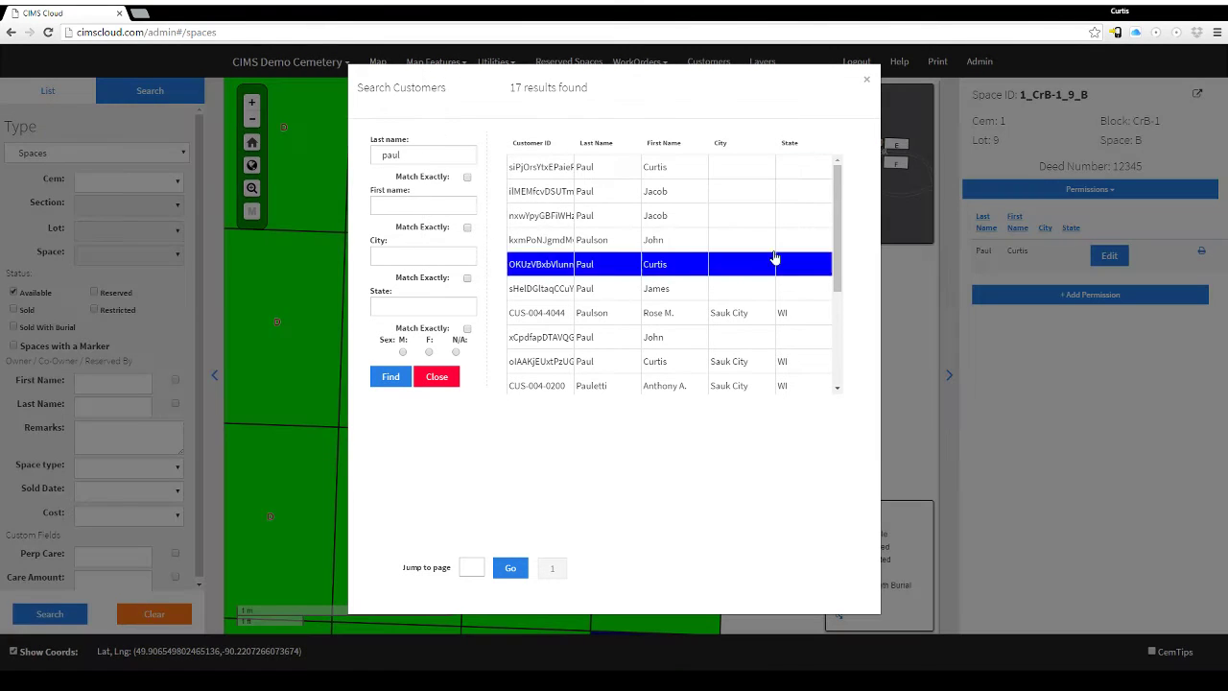
left_click(869, 85)
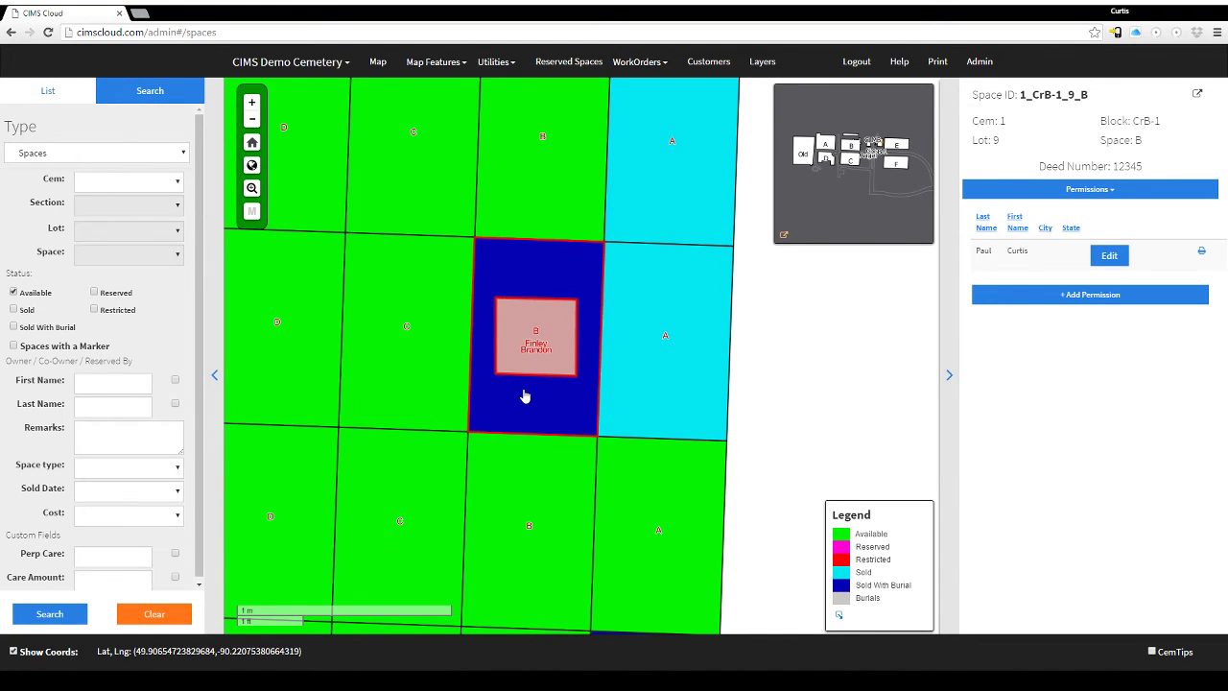
Collapse the space details and search filter panels, then glance at the cemetery list.
left_click(949, 380)
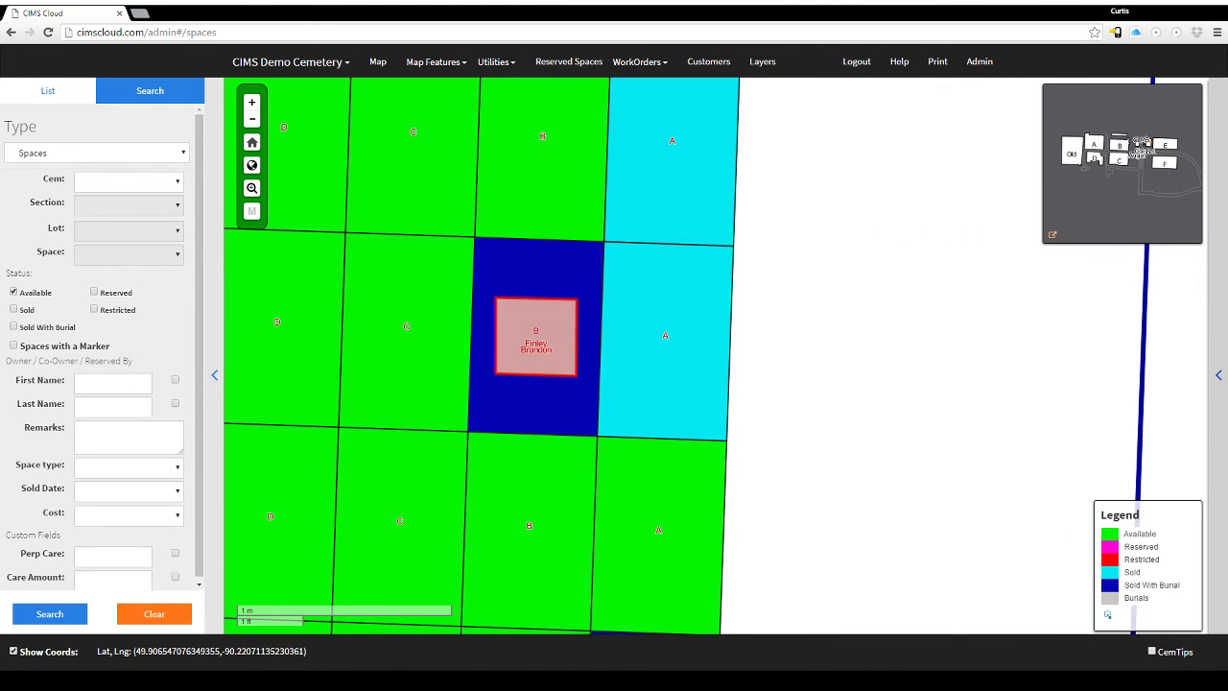
left_click(214, 376)
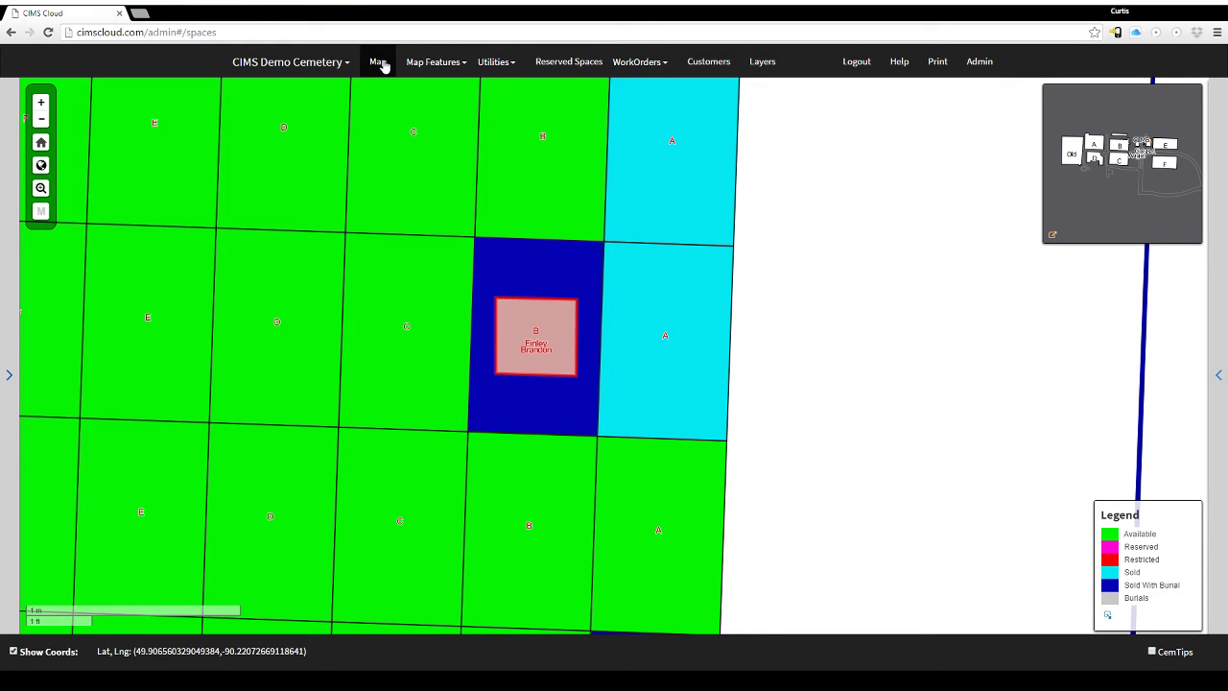
left_click(342, 66)
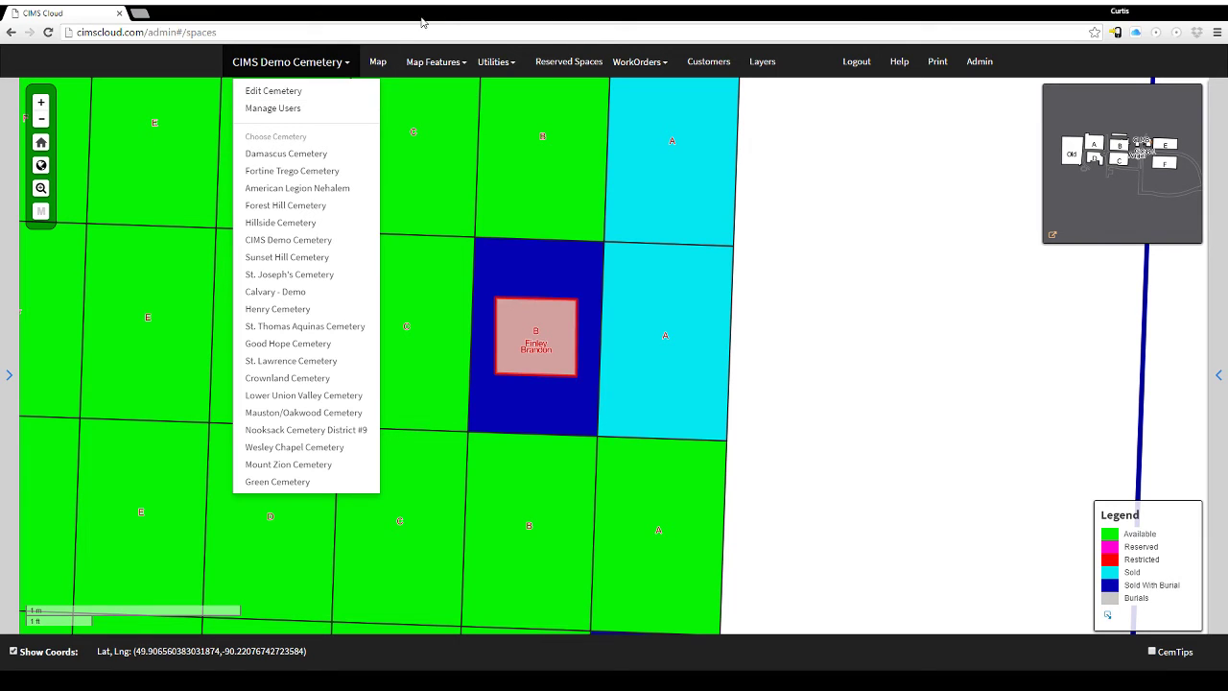
left_click(381, 76)
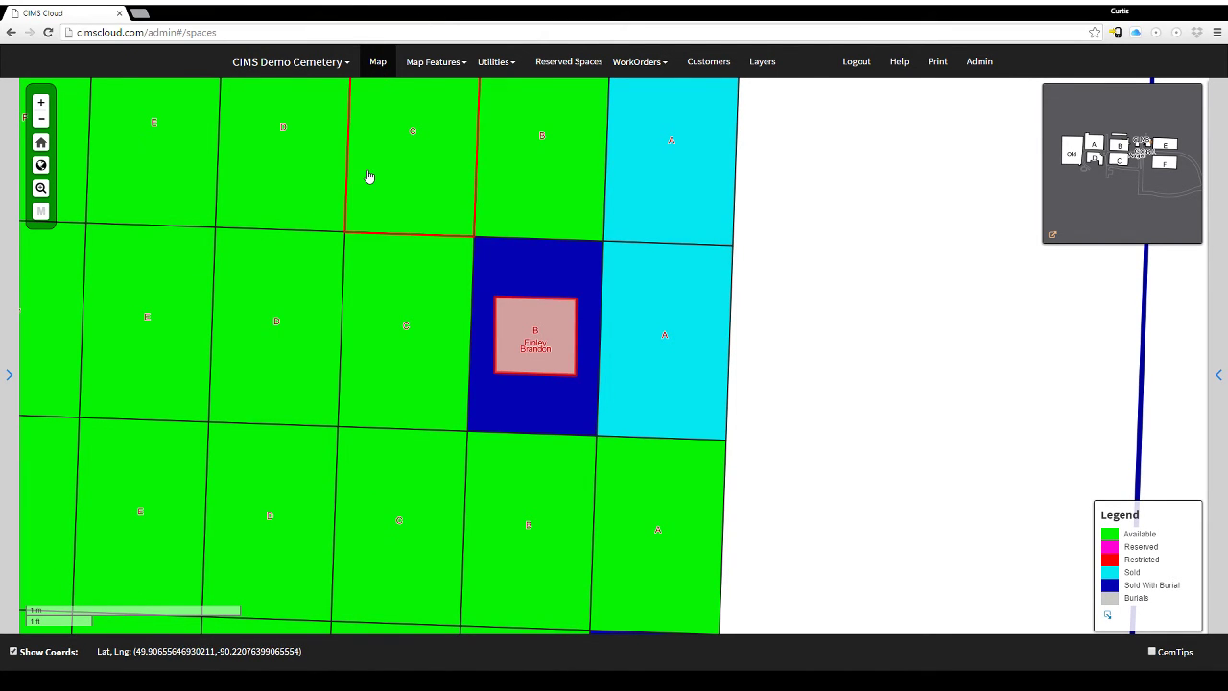
Zoom out the map and look through the Map Features and Utilities menus.
scroll(369, 176, "down", 1)
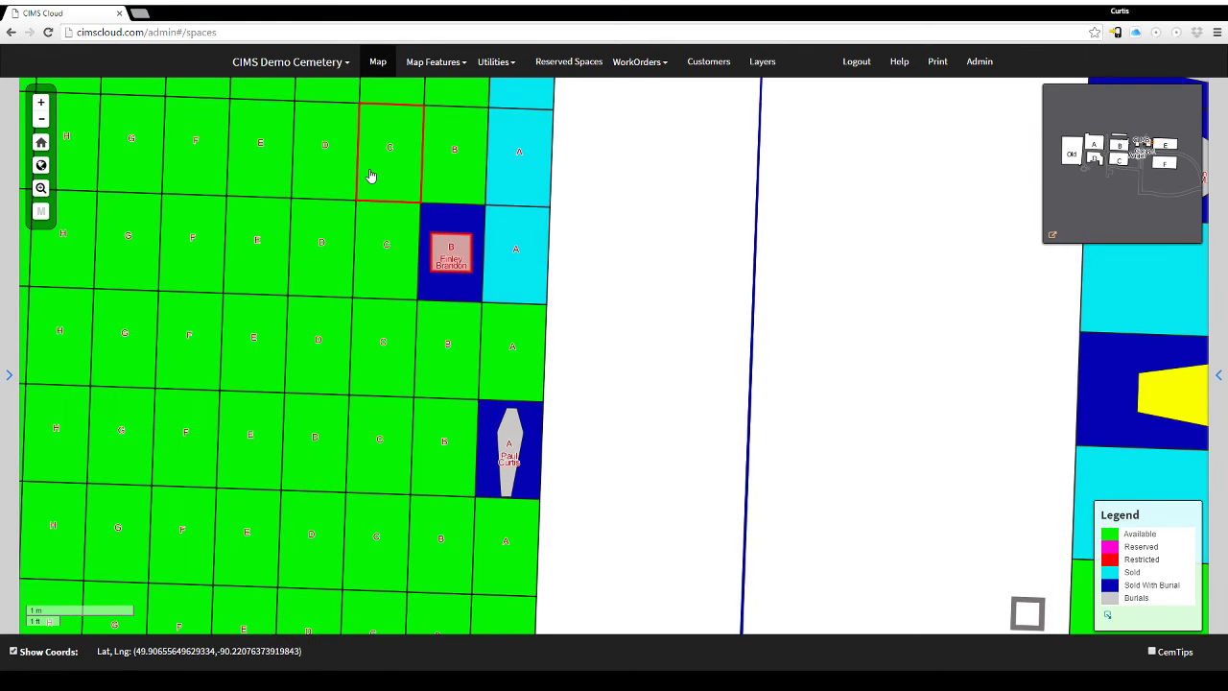
left_click(458, 64)
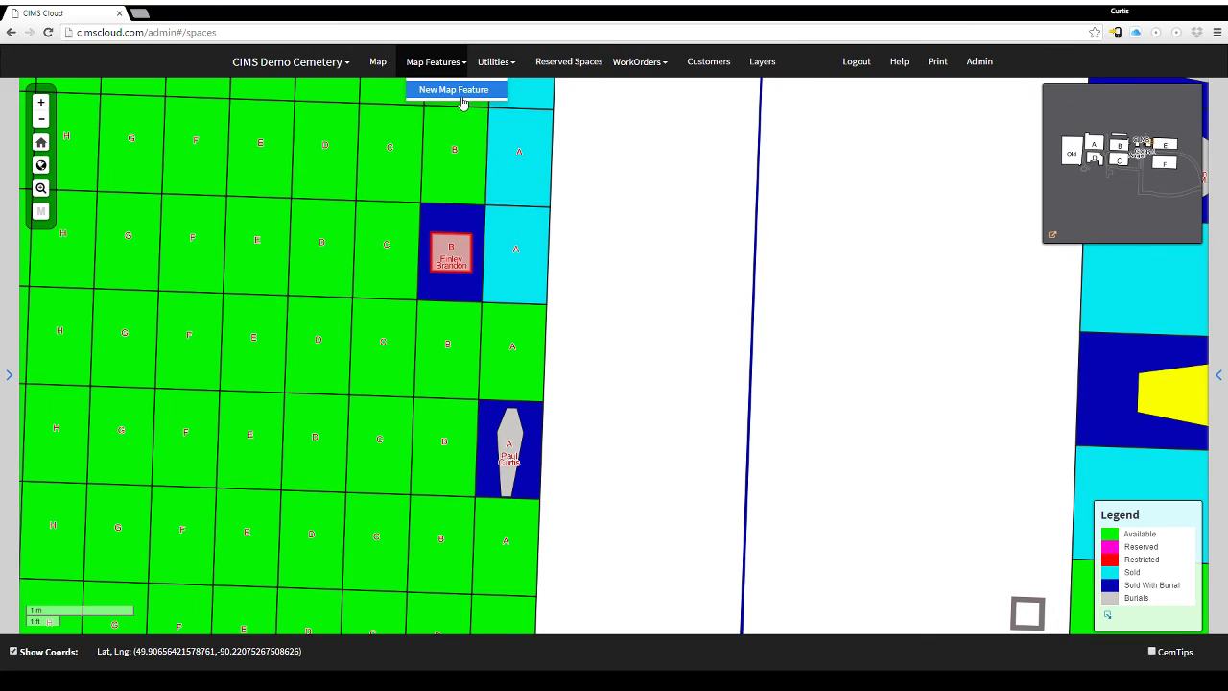
left_click(511, 62)
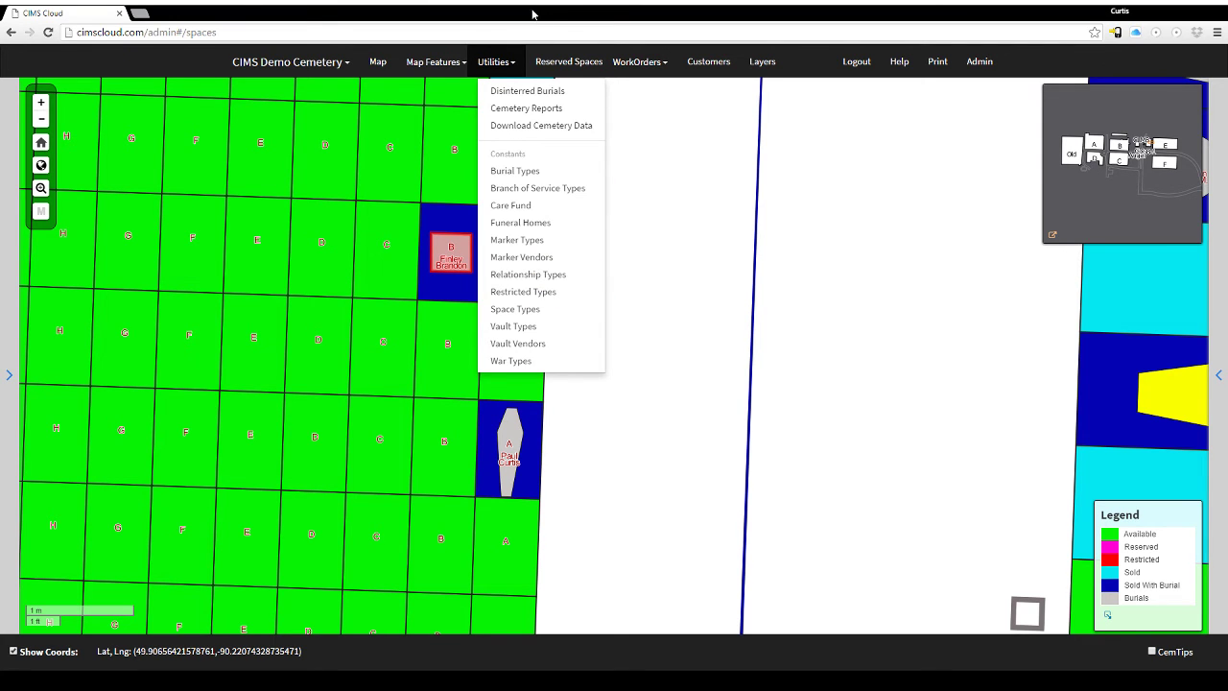
Glance at Reserved Spaces and the WorkOrders menu, then open Customer Management.
left_click(576, 61)
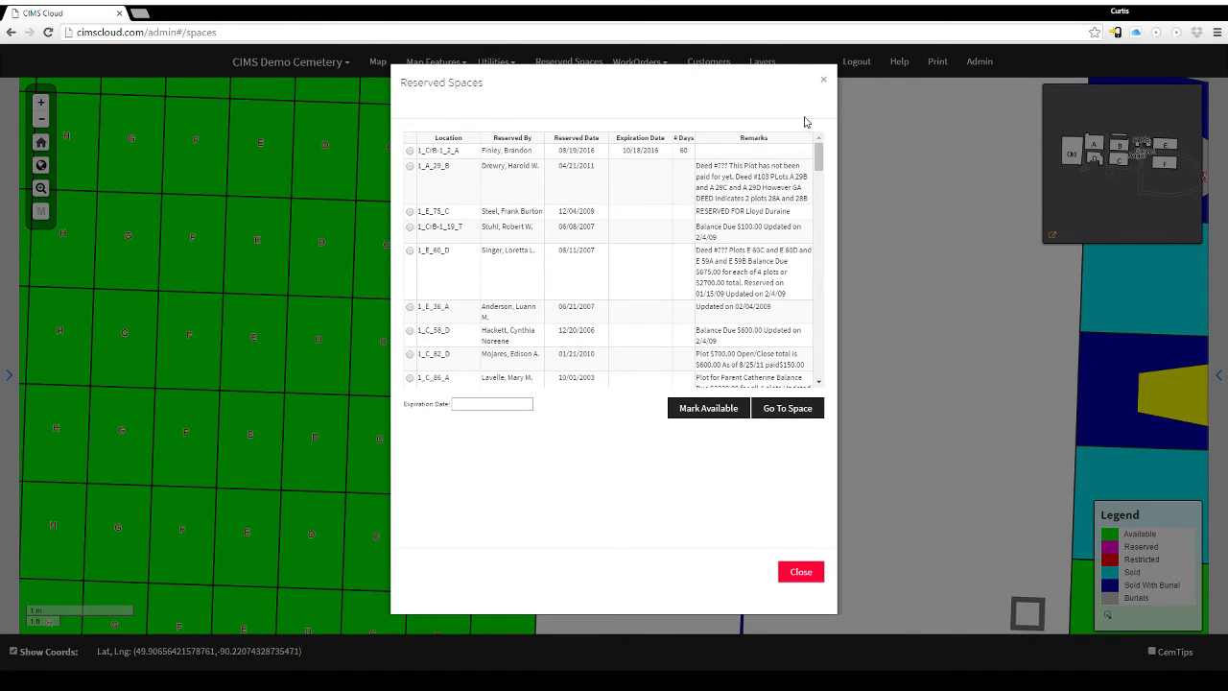
left_click(800, 571)
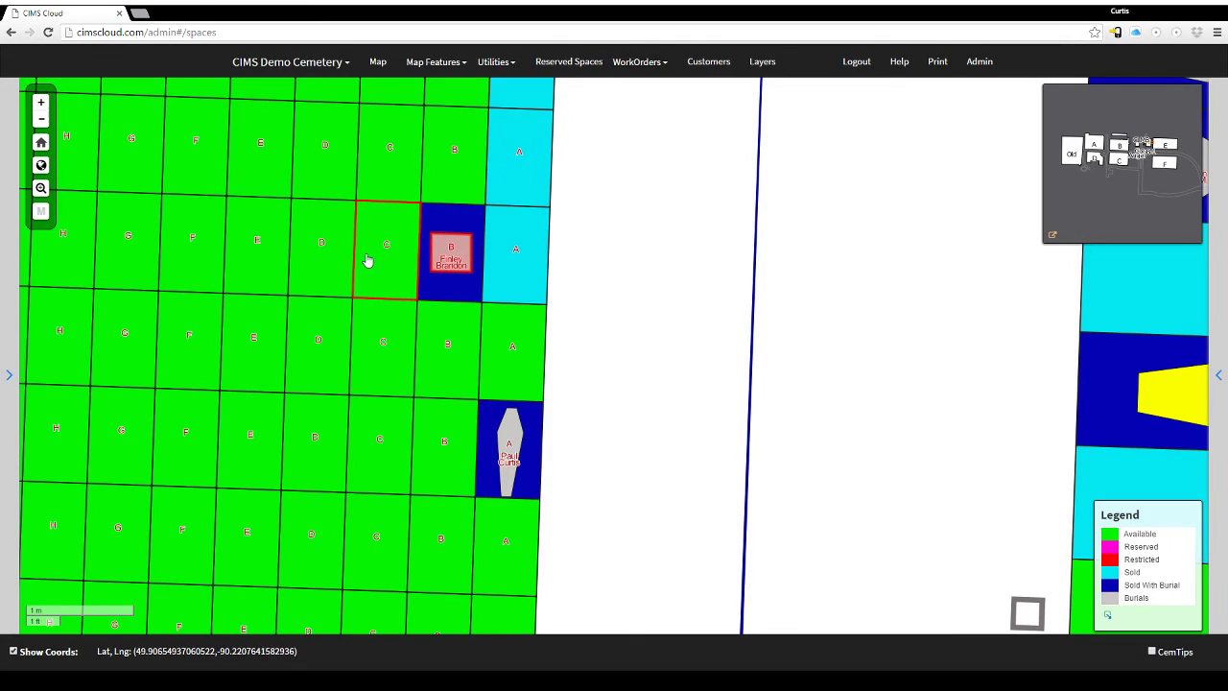
left_click(642, 67)
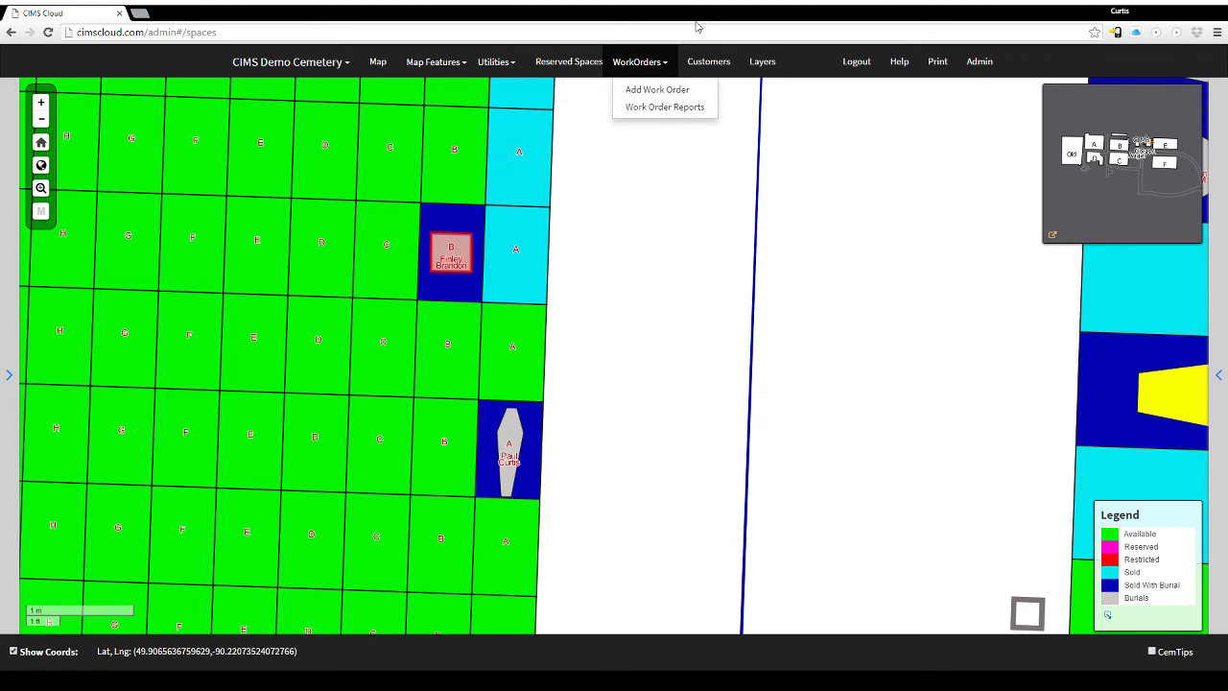
left_click(718, 62)
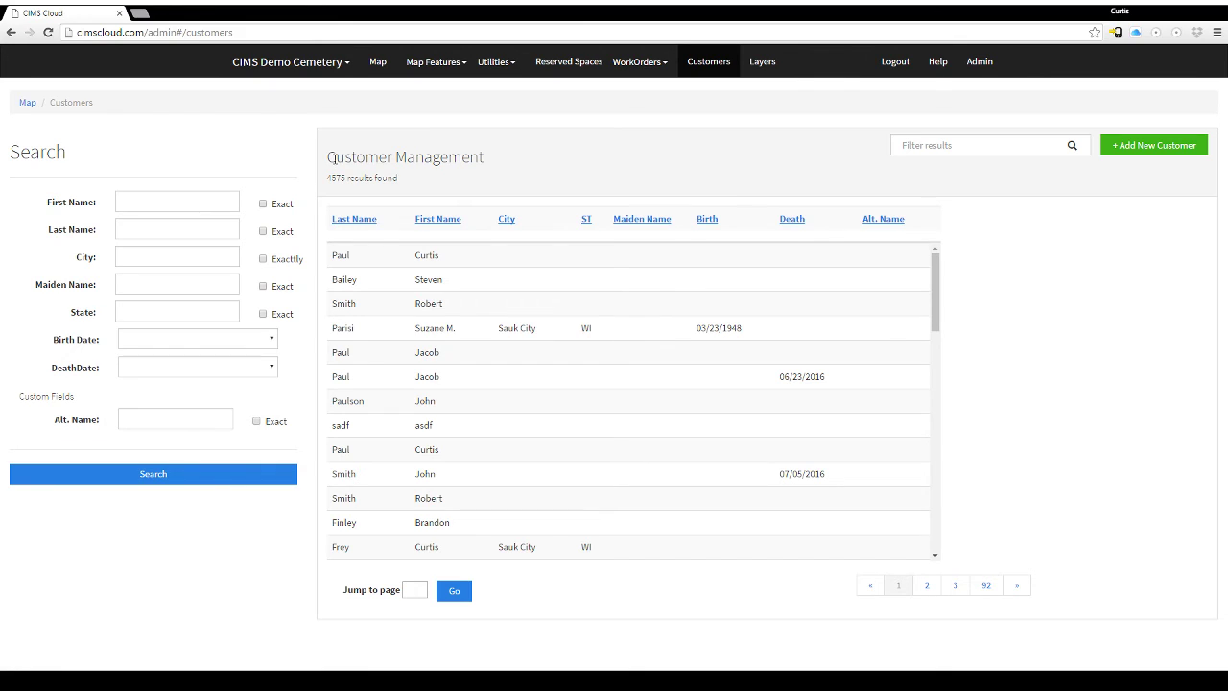
Search the customer list by the customer's last name.
left_click(177, 200)
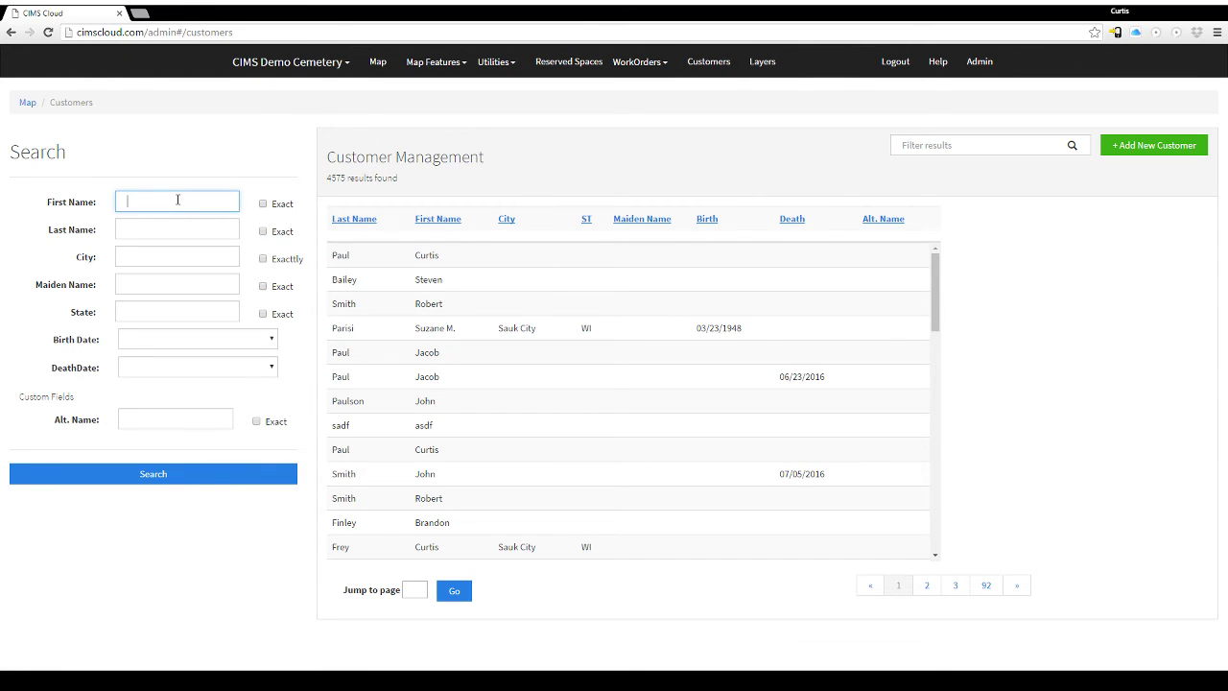
left_click(158, 226)
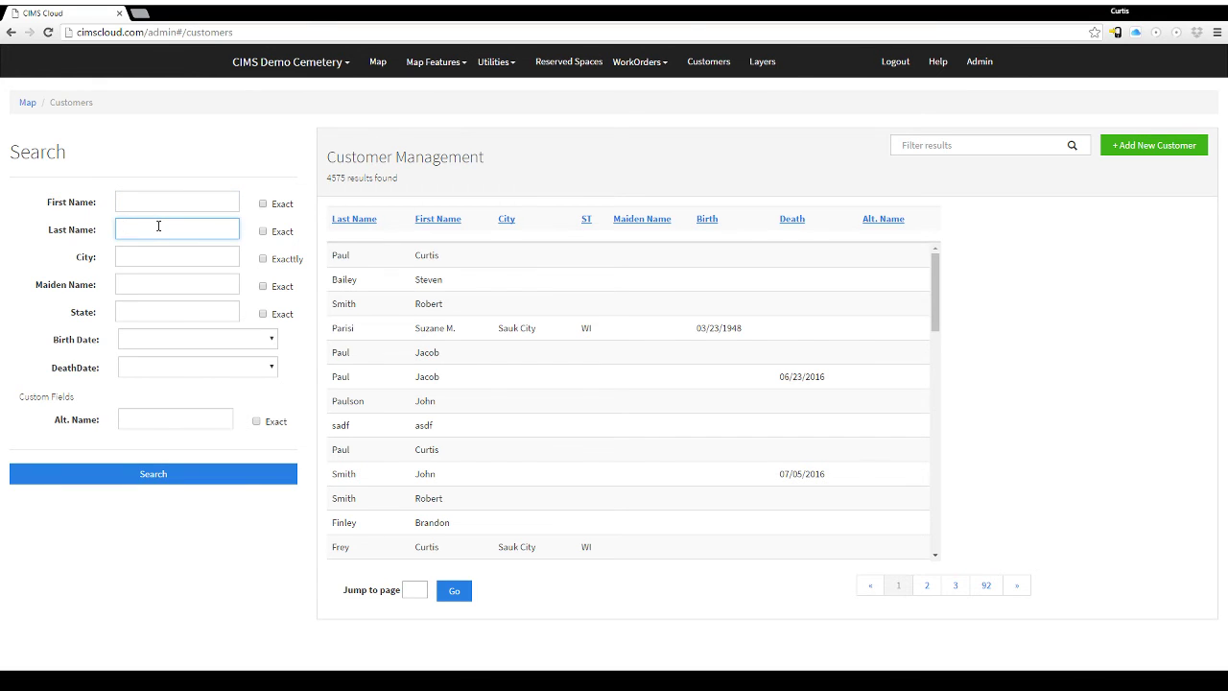
left_click(146, 477)
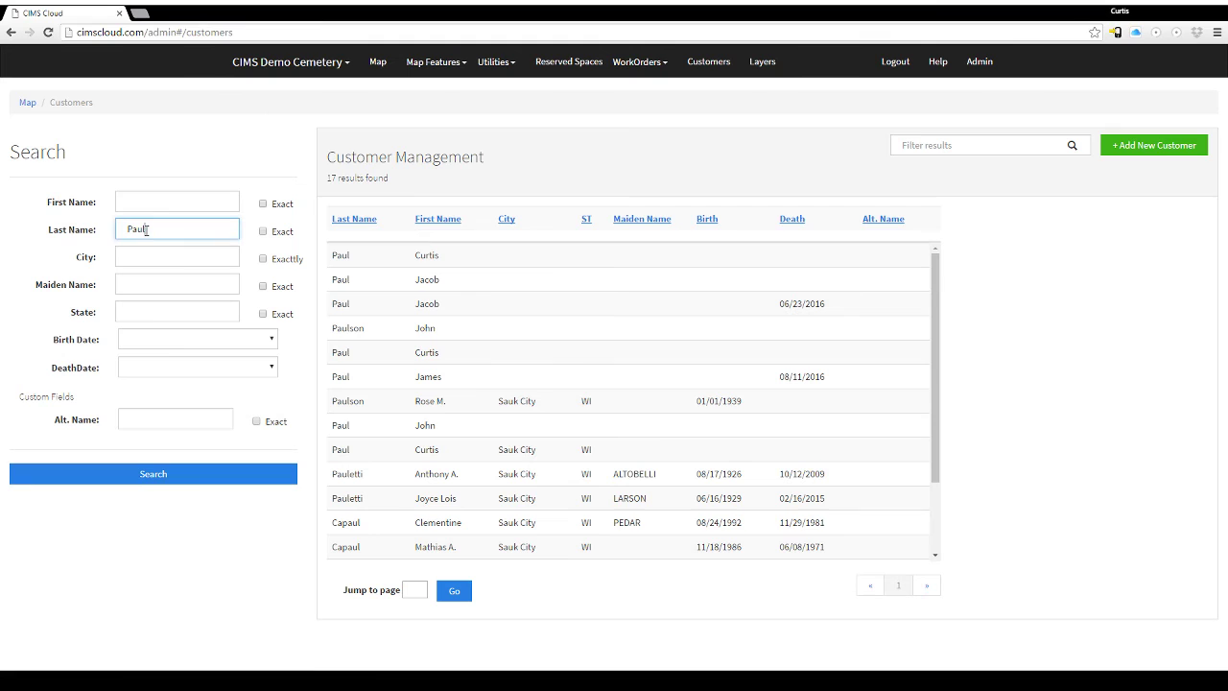
left_click_drag(146, 230, 115, 233)
Filter the results by the customer's first name down to three matching rows.
left_click(943, 145)
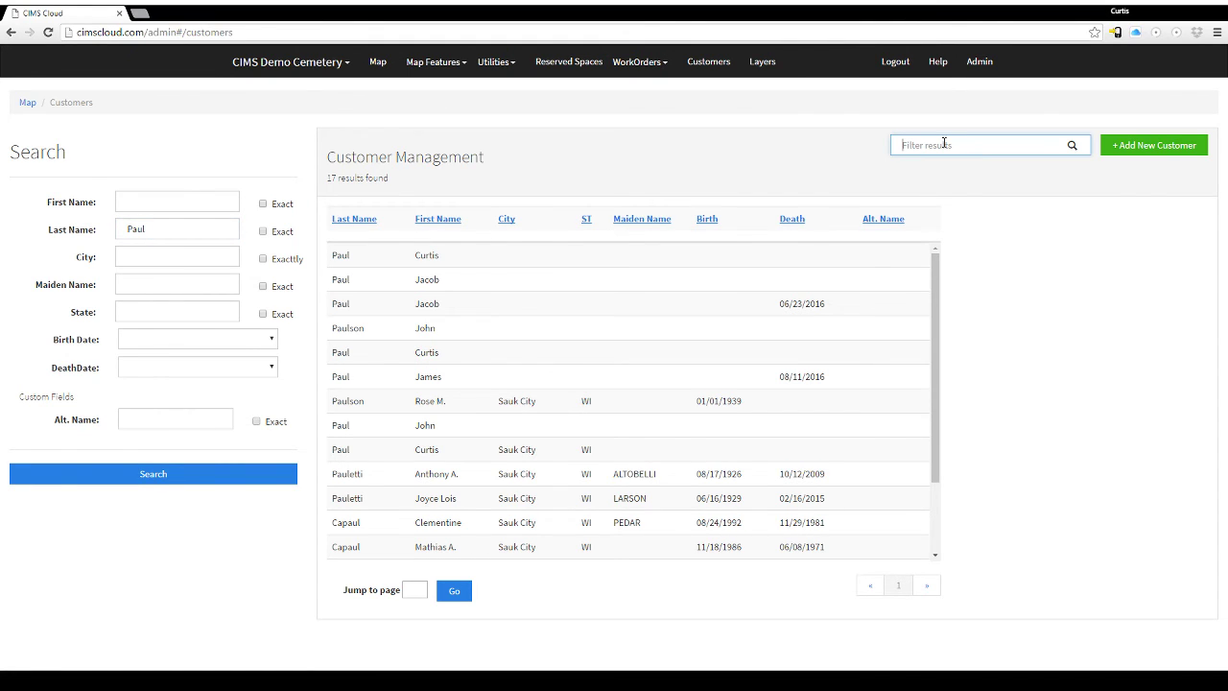
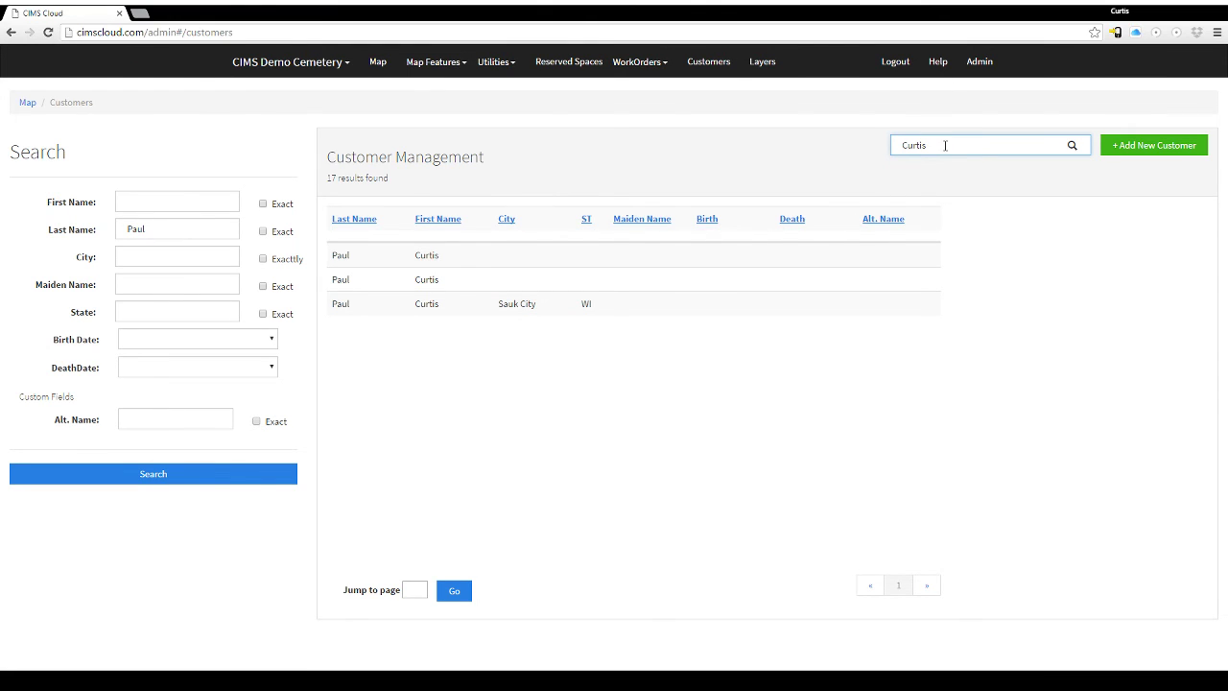
left_click_drag(945, 145, 900, 145)
Open the Sauk City customer's record and review its personal information.
left_click(431, 309)
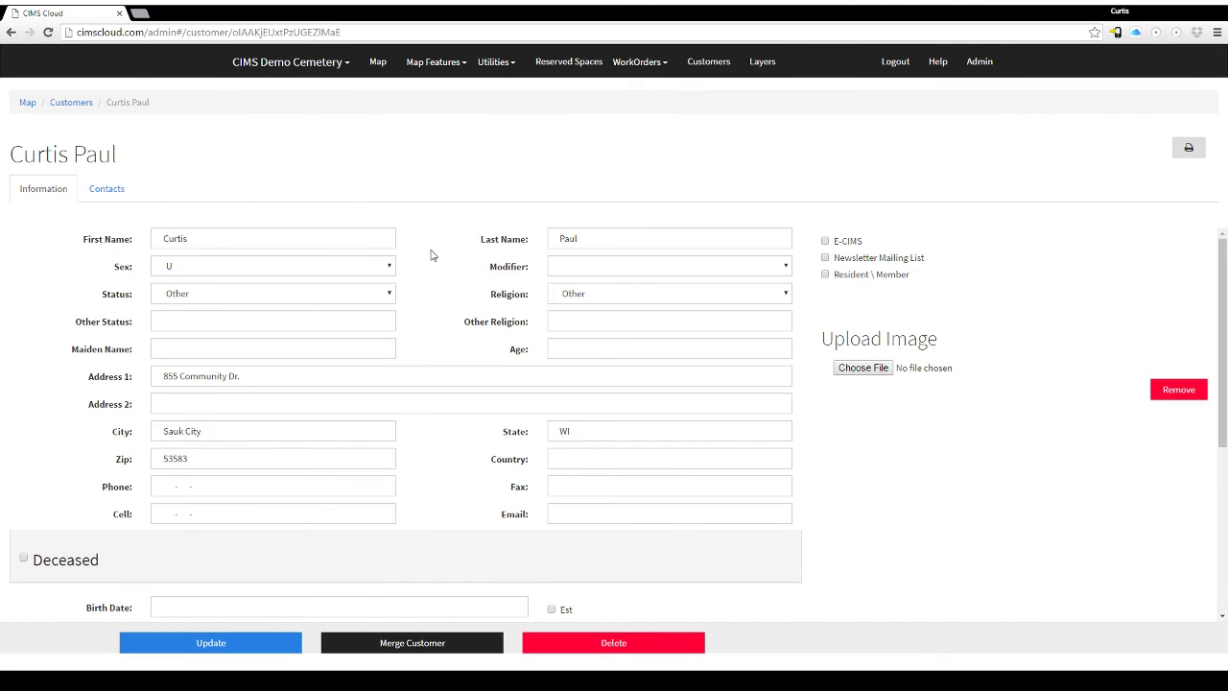
scroll(437, 244, "down", 2)
scroll(456, 320, "up", 2)
scroll(399, 318, "down", 1)
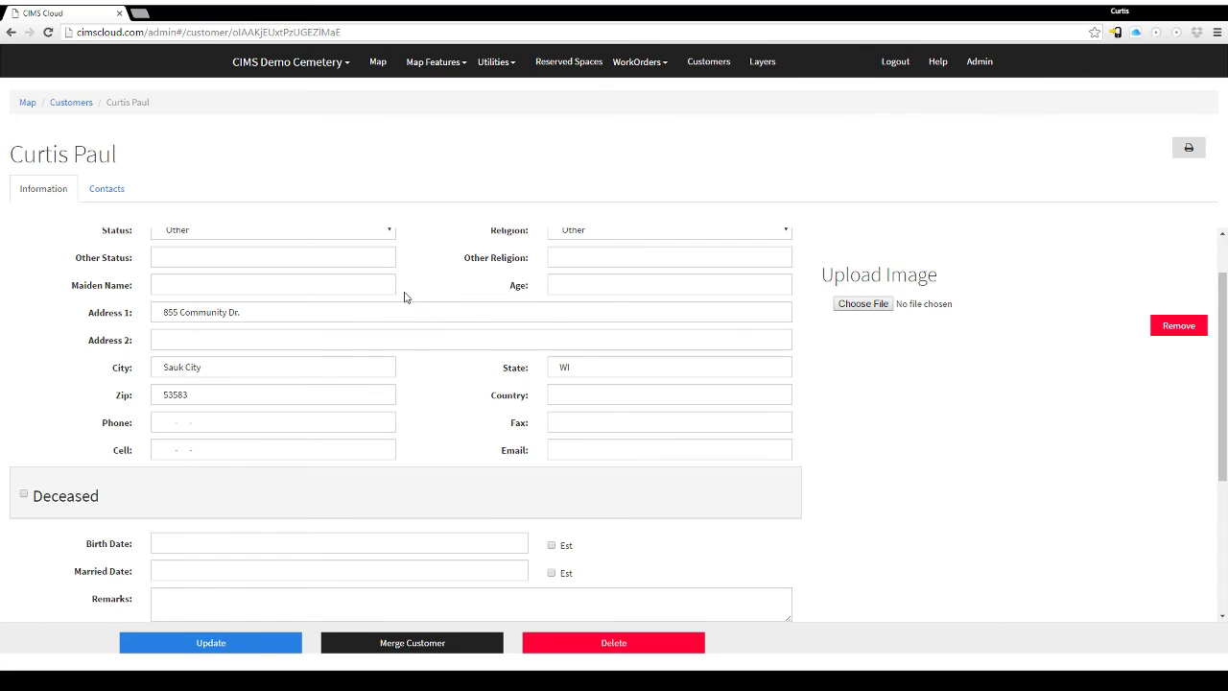
scroll(428, 297, "up", 1)
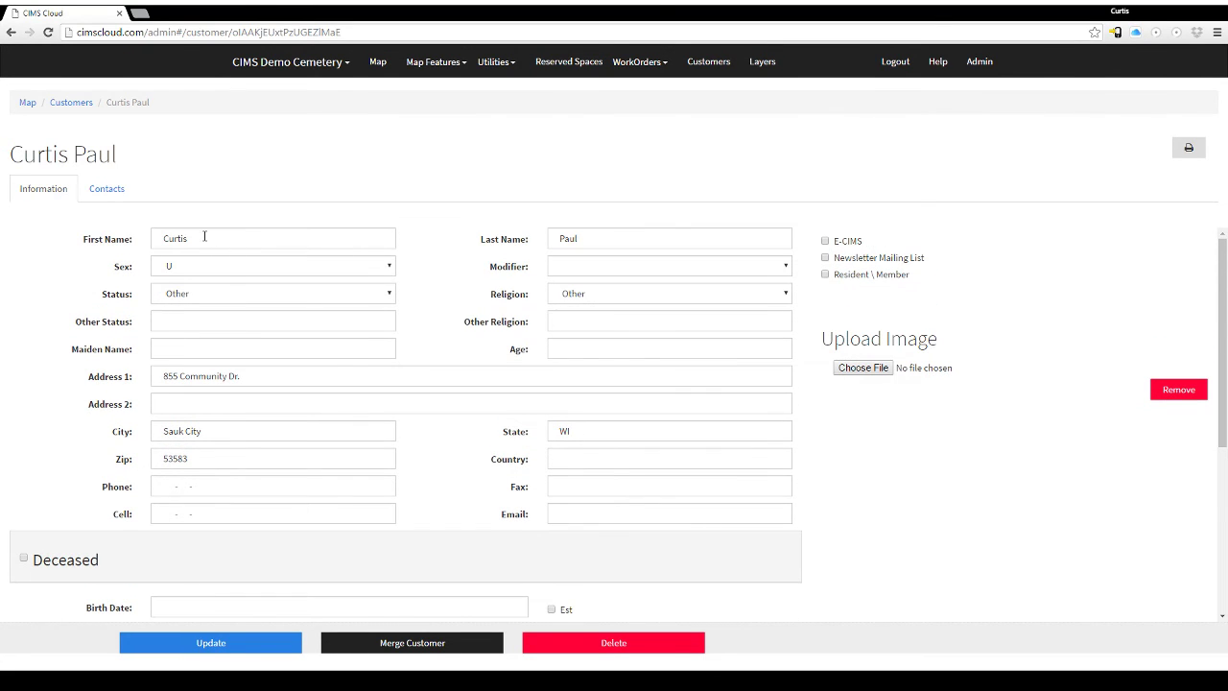
left_click_drag(168, 240, 185, 239)
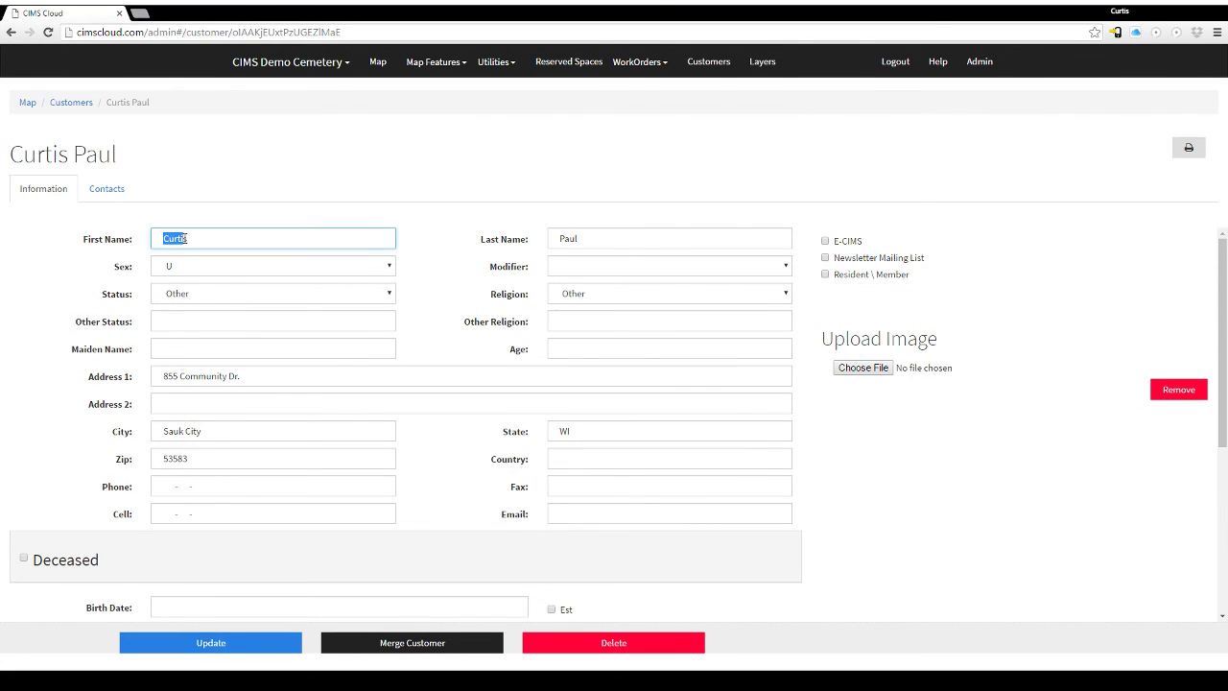
left_click(408, 247)
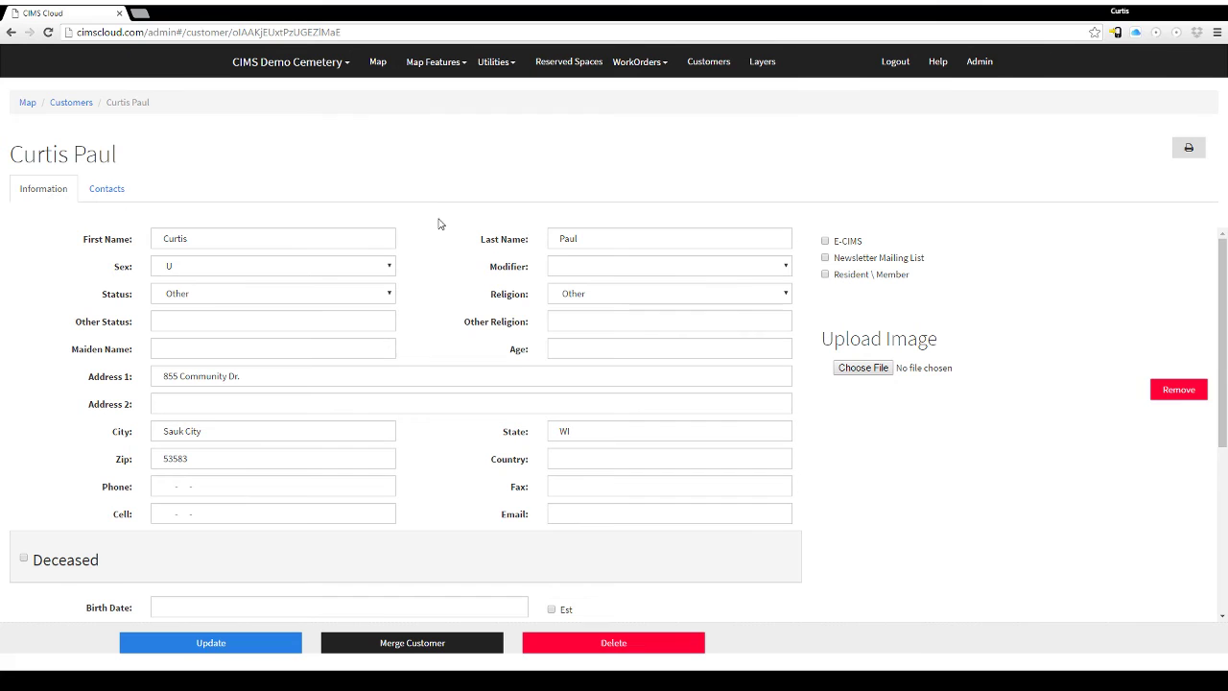
Scroll through the remaining details and go back to the full list of 4575 customers.
scroll(410, 386, "down", 1)
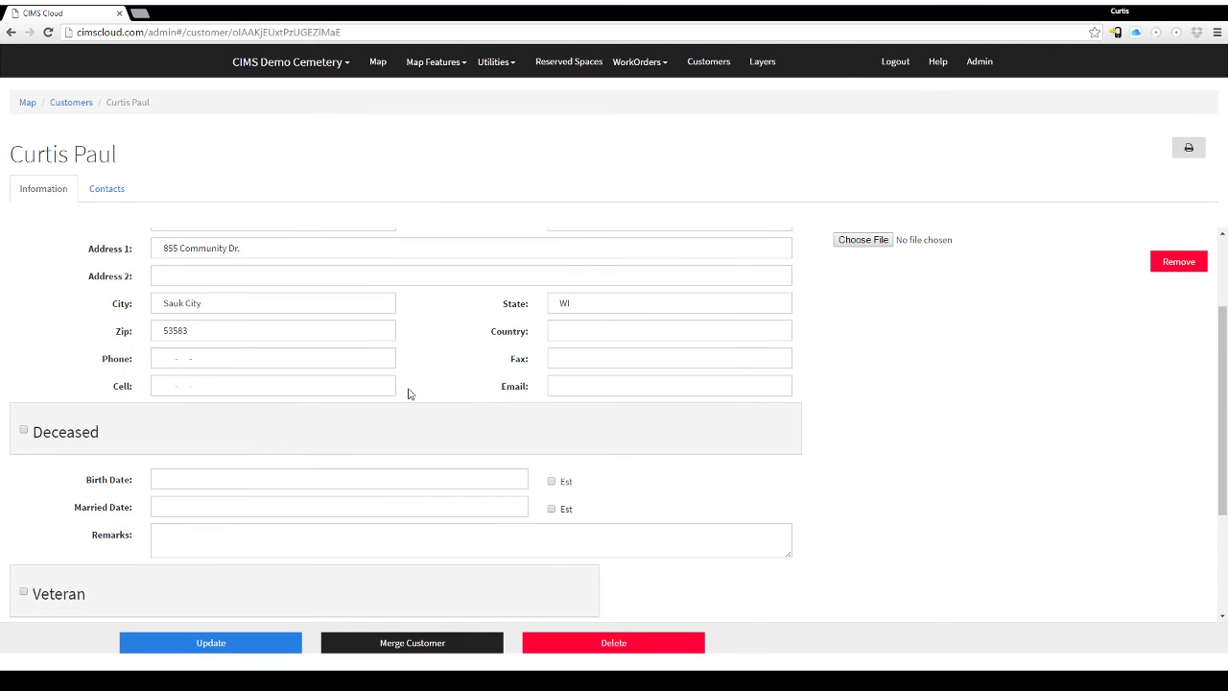
scroll(288, 494, "down", 2)
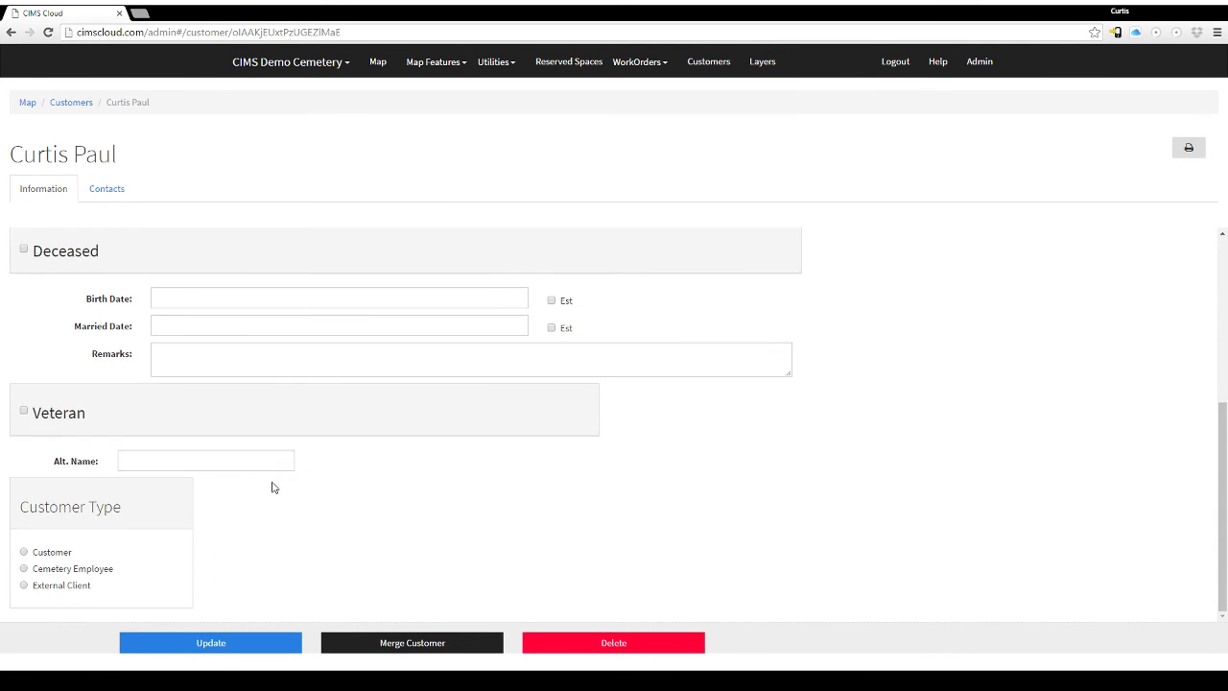
scroll(273, 485, "up", 3)
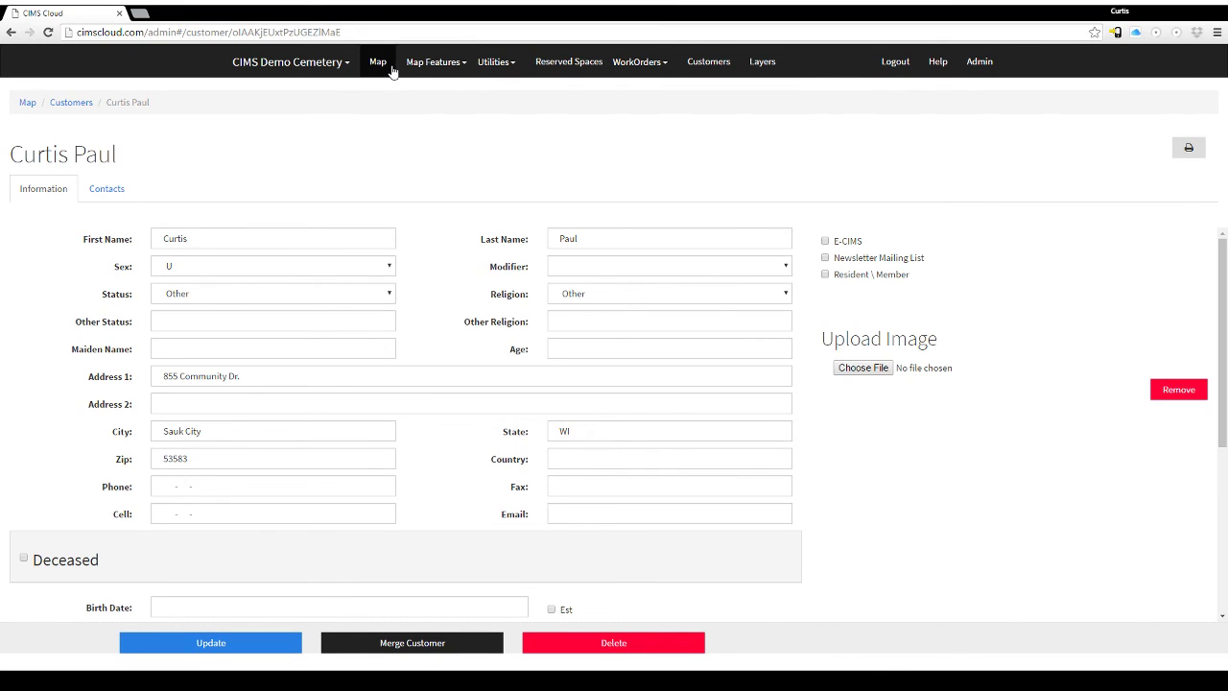
left_click(76, 105)
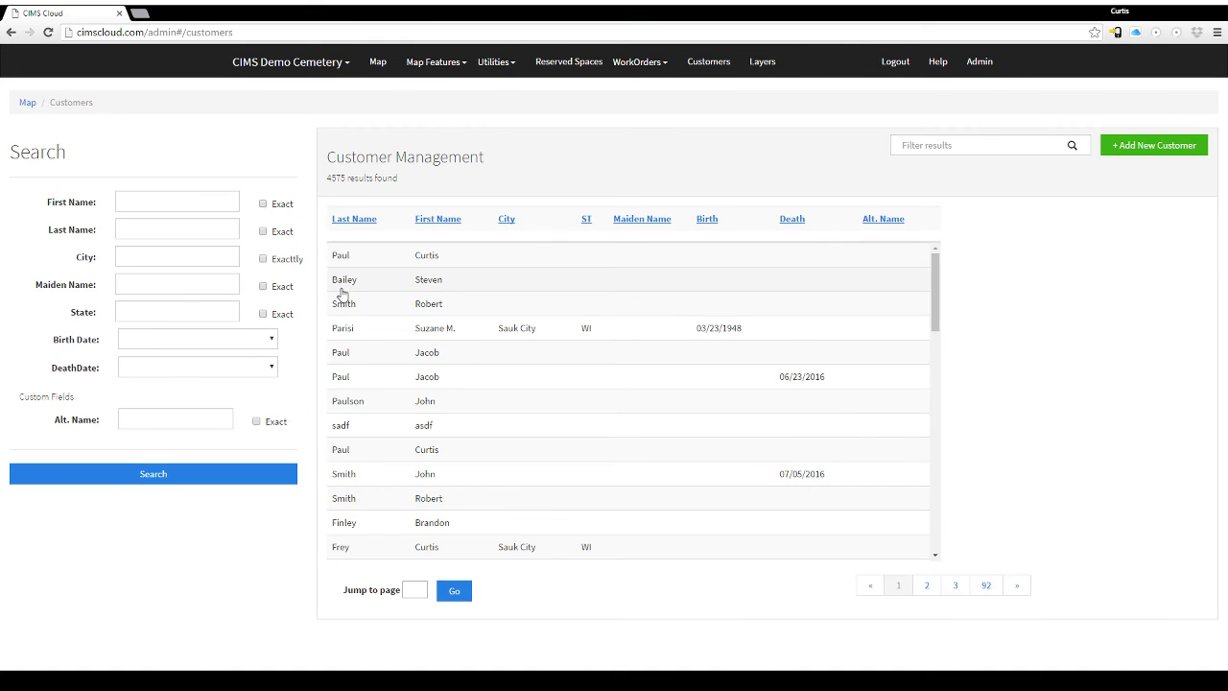
Find grave 1_C_15_D in section C on the map, skipping the over-limit reserved graves, and open its full record.
left_click(377, 63)
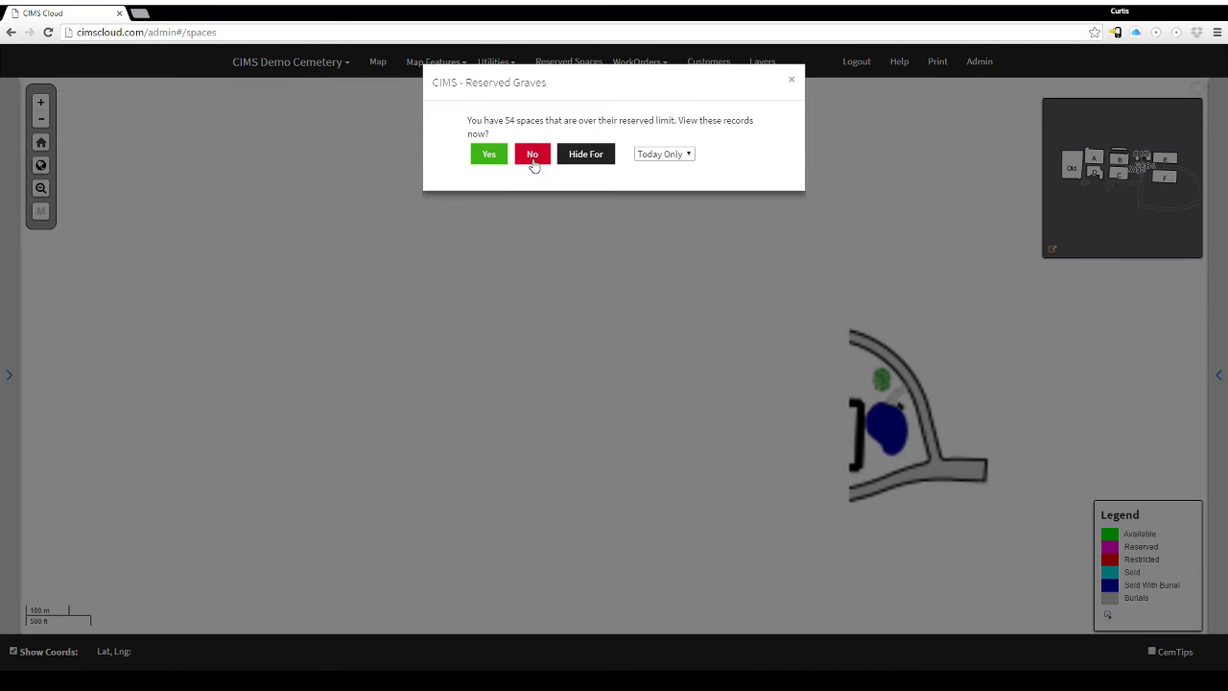
left_click(534, 155)
scroll(614, 352, "up", 3)
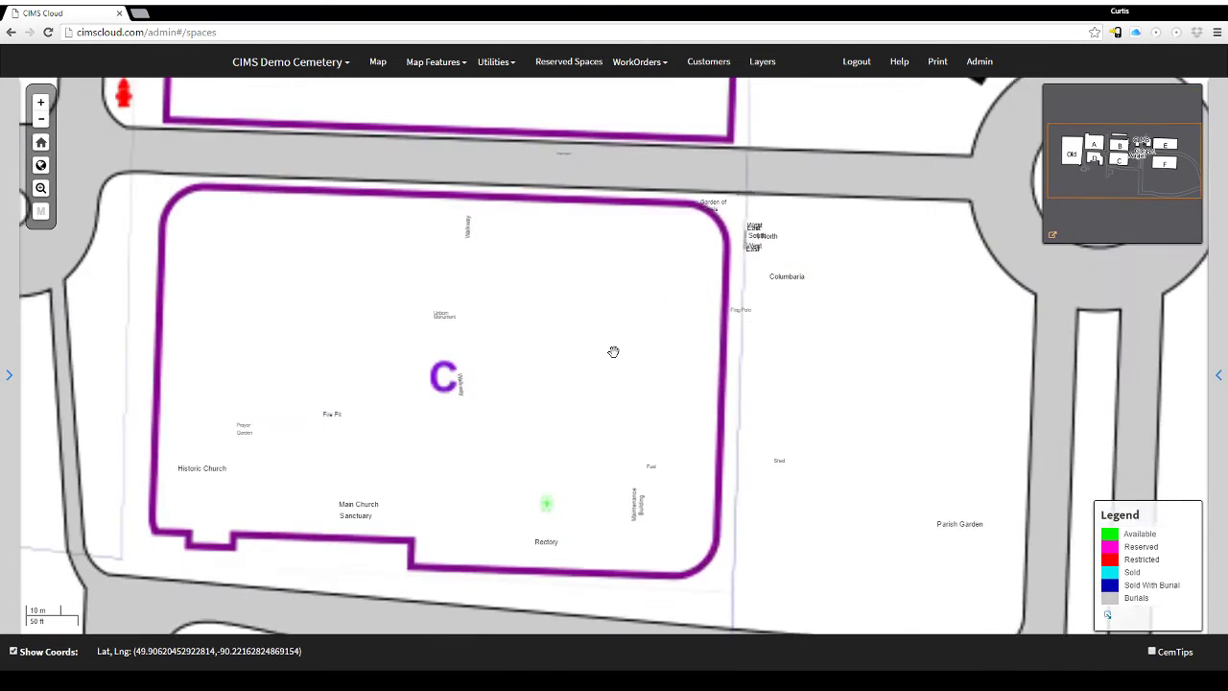
scroll(643, 331, "up", 3)
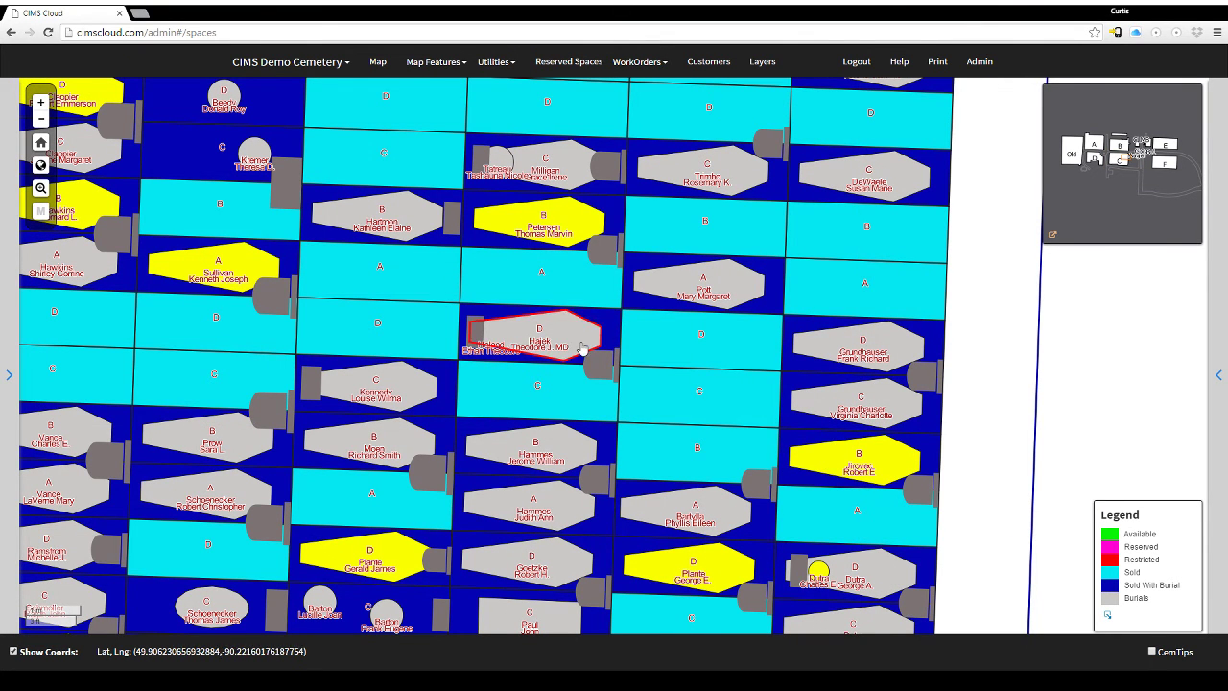
left_click(582, 347)
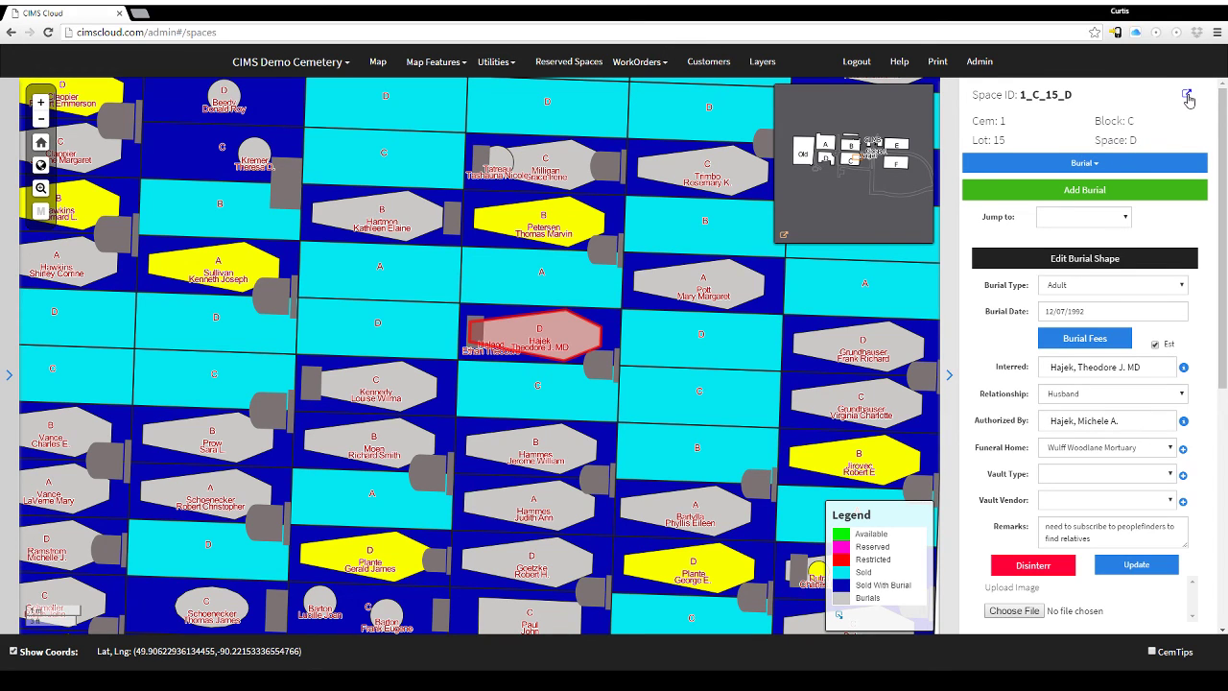
left_click(1187, 97)
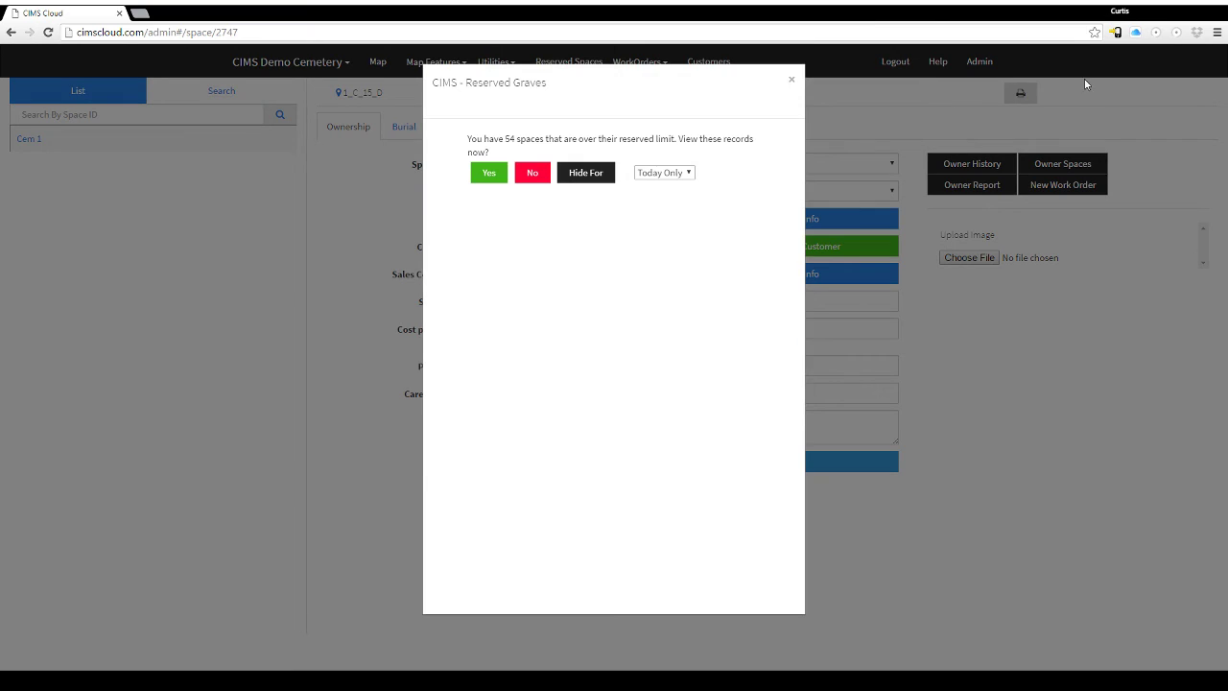
Dismiss the reserved-graves reminder and browse the space's burial, marker, deed, vault and permission records.
left_click(516, 172)
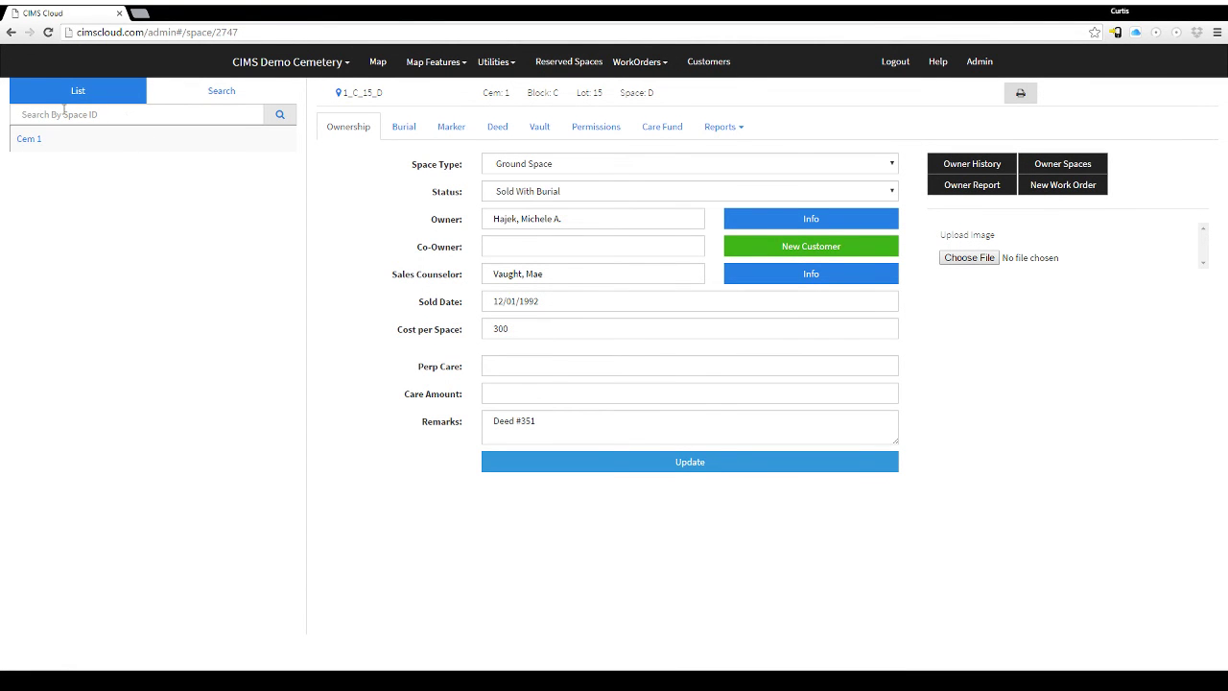
left_click(192, 100)
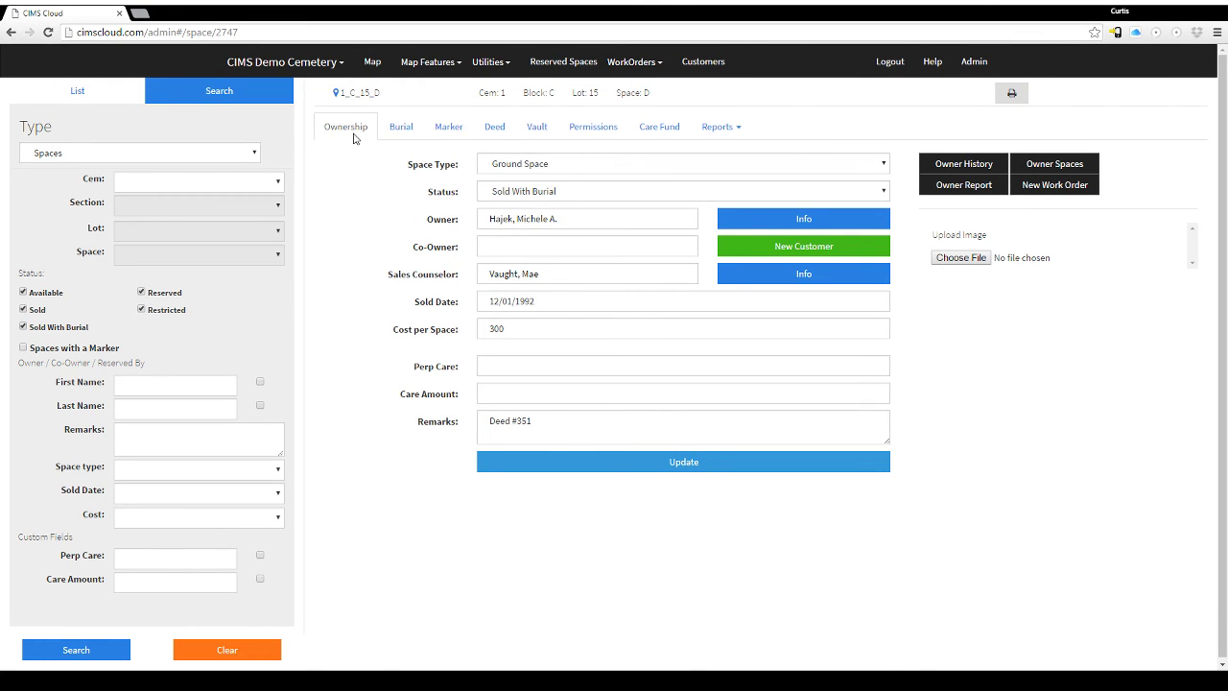
left_click(402, 131)
left_click(451, 130)
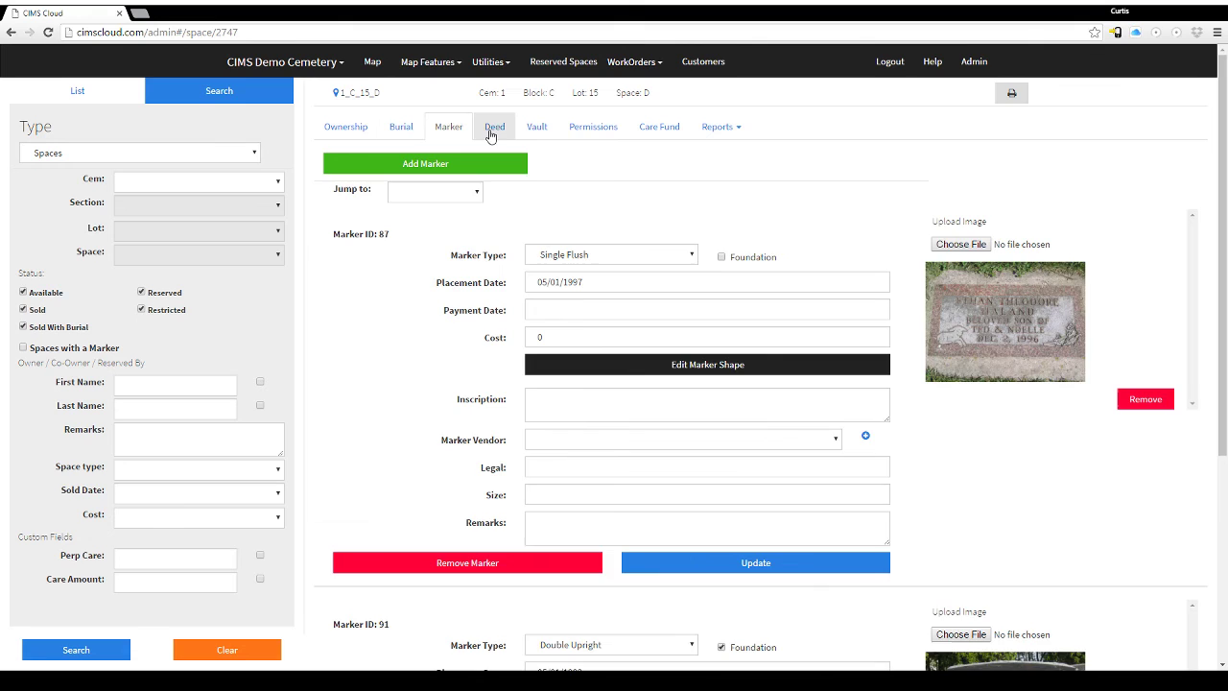
left_click(494, 129)
left_click(553, 133)
left_click(587, 128)
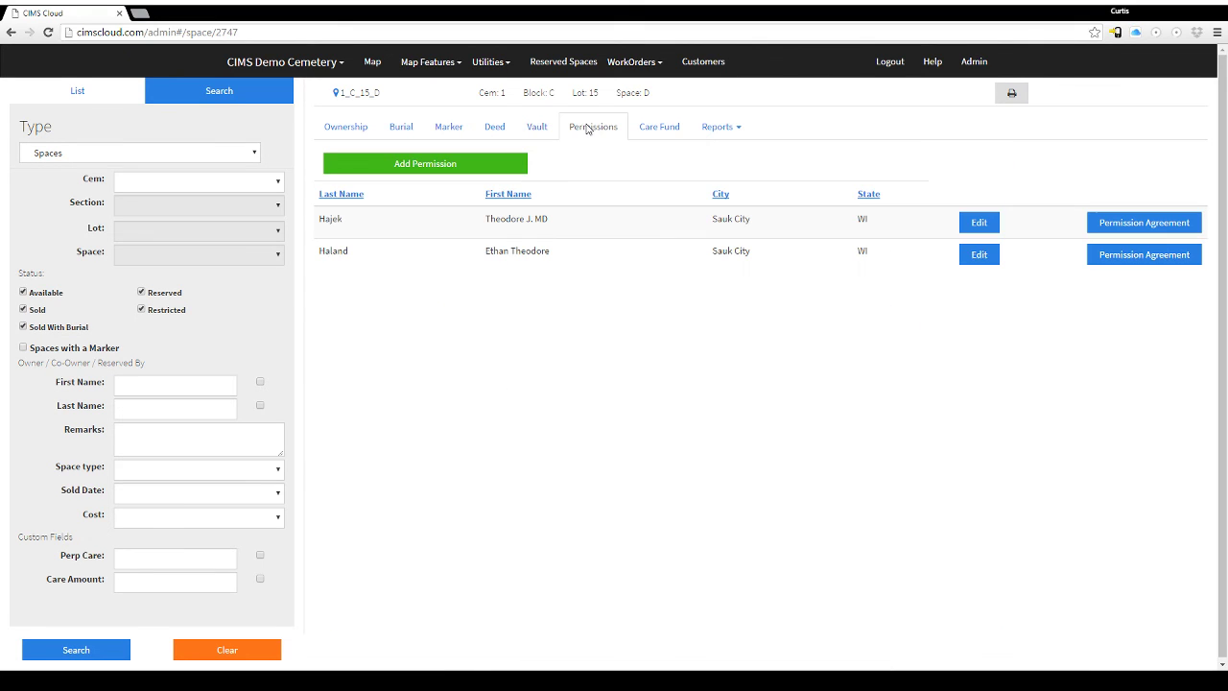
left_click(153, 157)
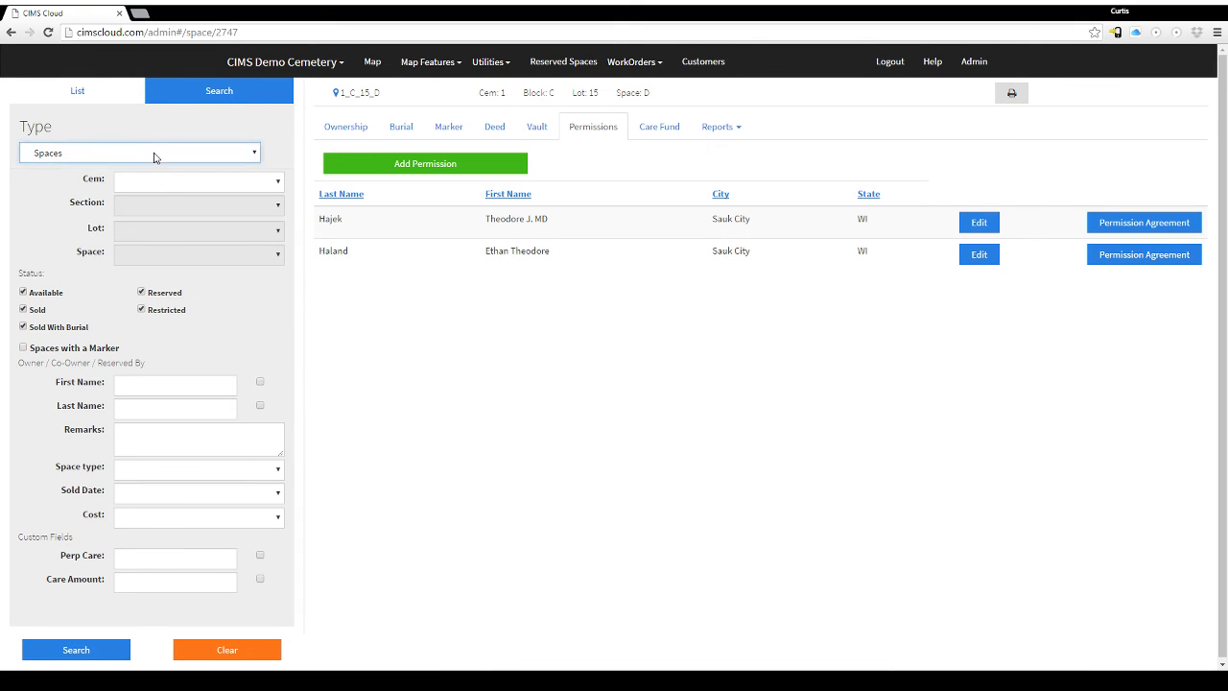
Open space 1_A_4_A through Cem 1 > Block A > Lot 4 in the space list.
left_click(83, 92)
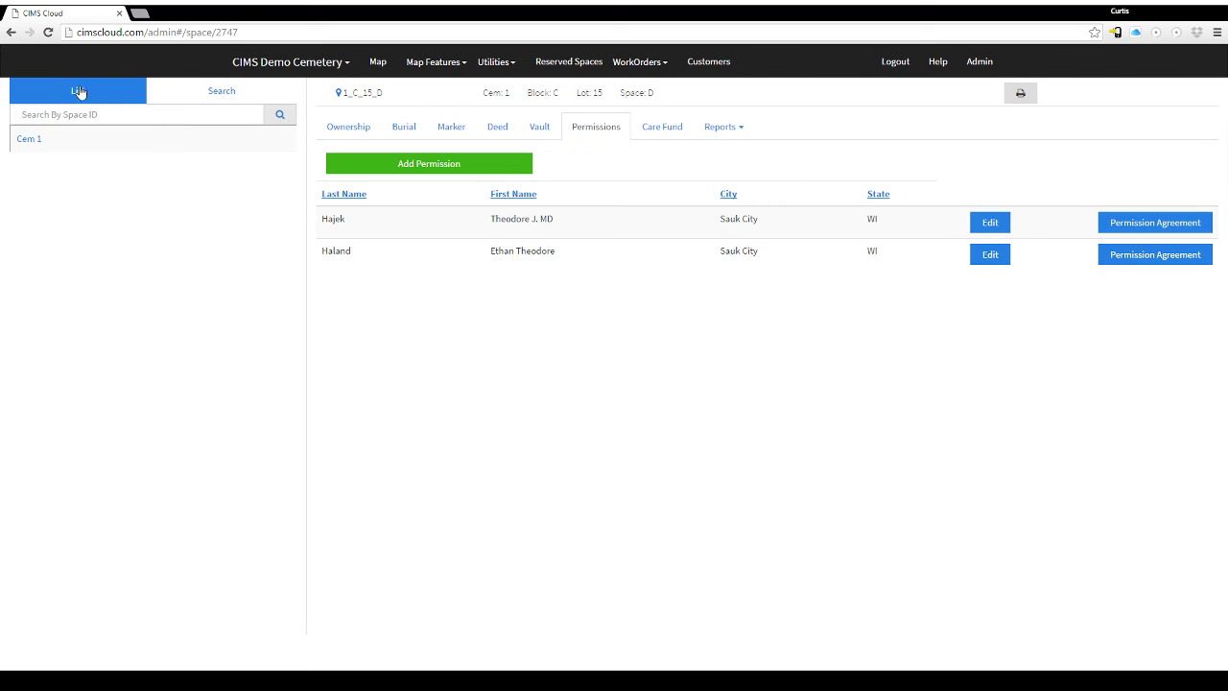
left_click(21, 143)
left_click(56, 168)
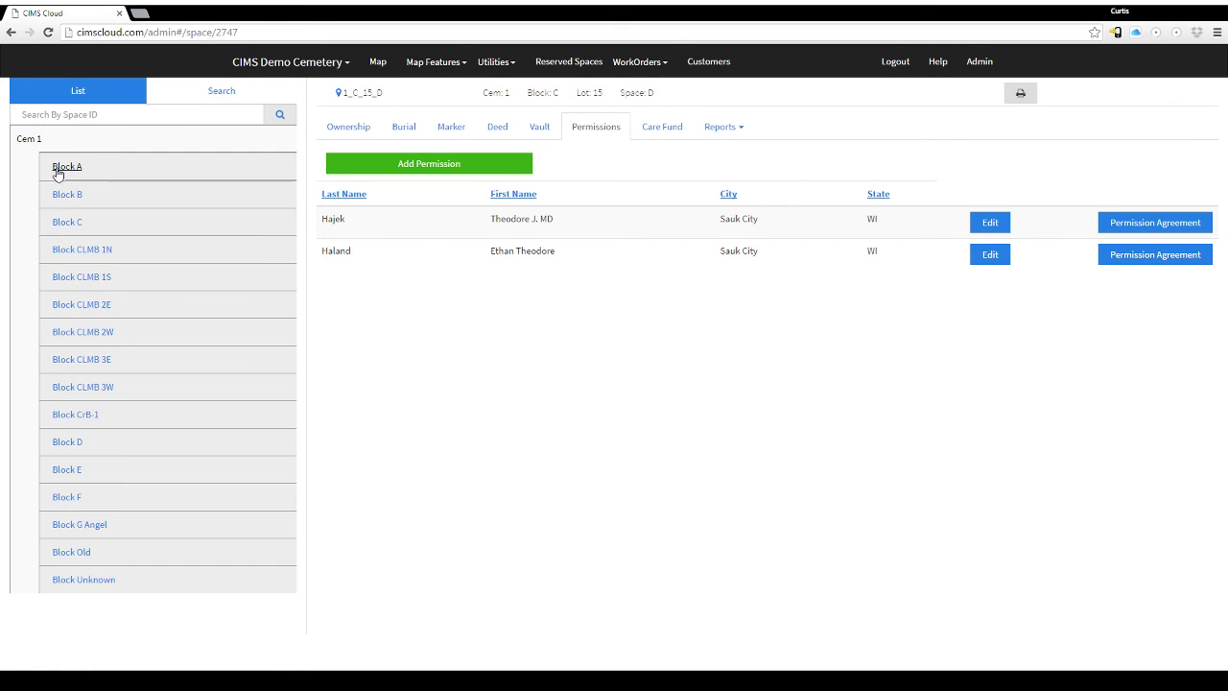
left_click(99, 277)
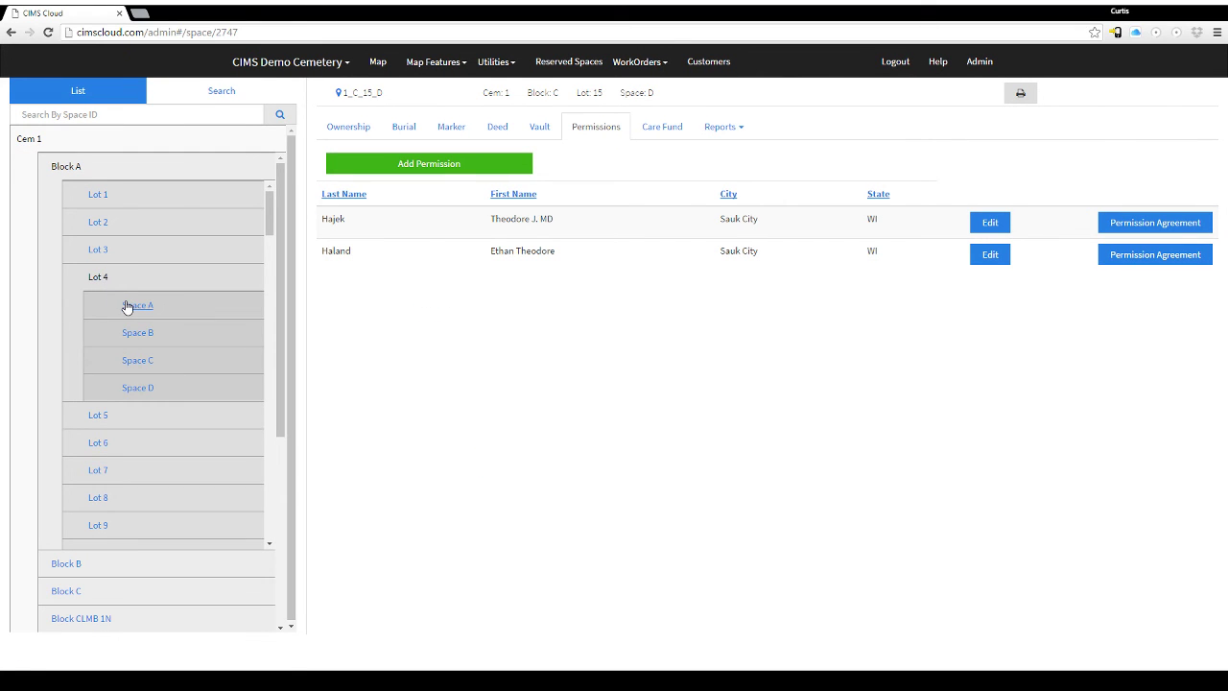
left_click(126, 306)
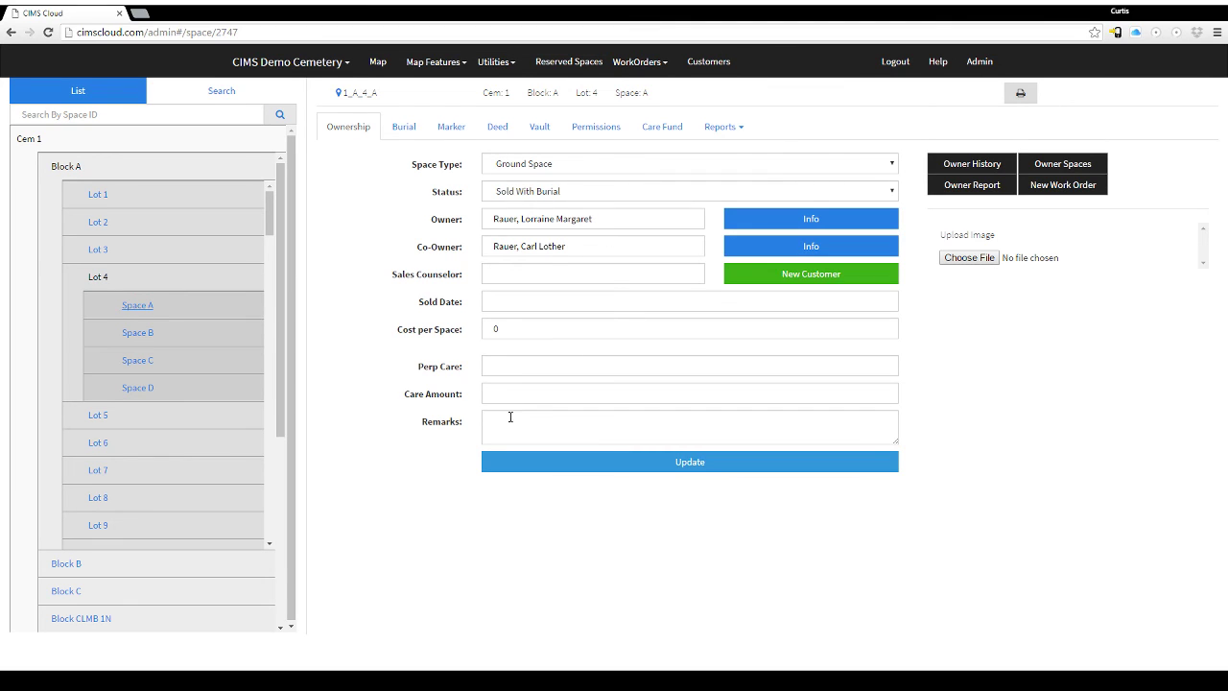
Review 1_A_4_A's marker, deed and ownership records, then bring up the space search filters.
left_click(577, 195)
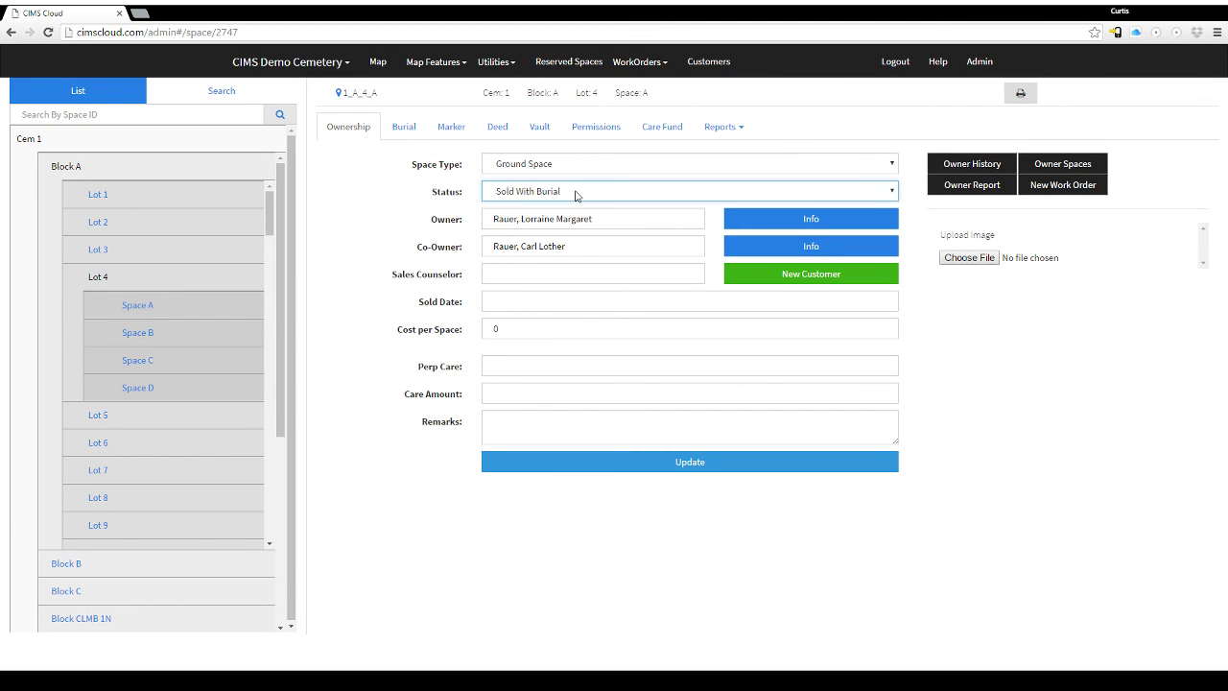
left_click(449, 128)
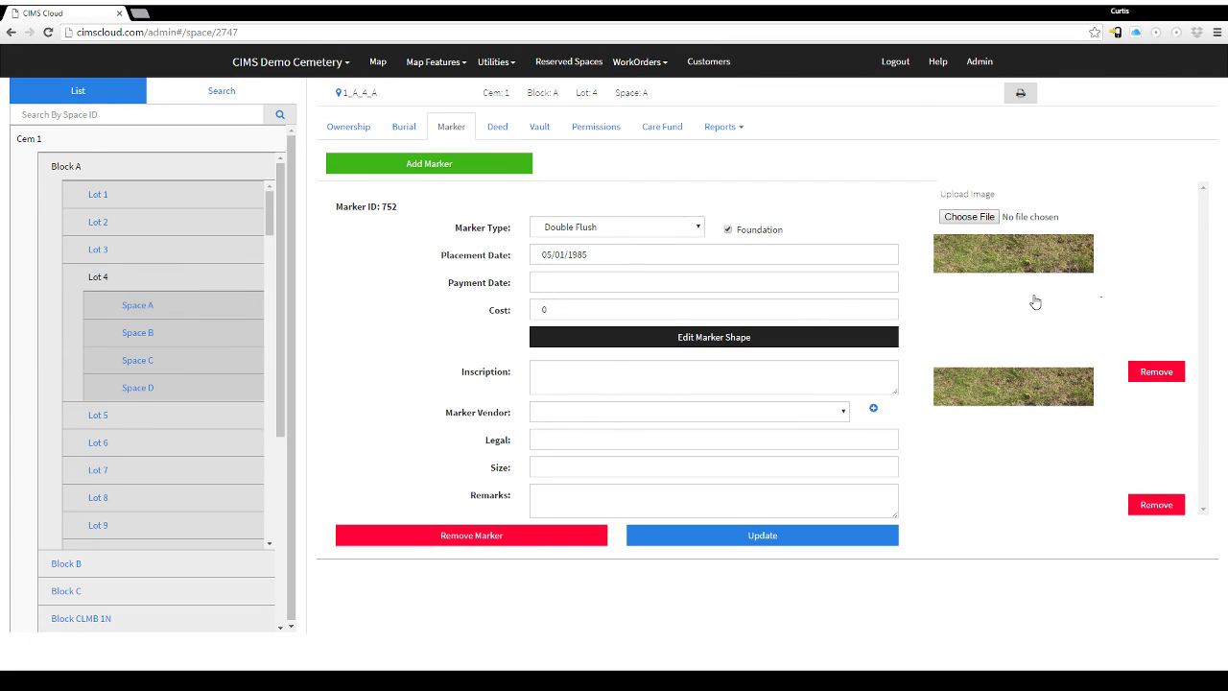
left_click(500, 133)
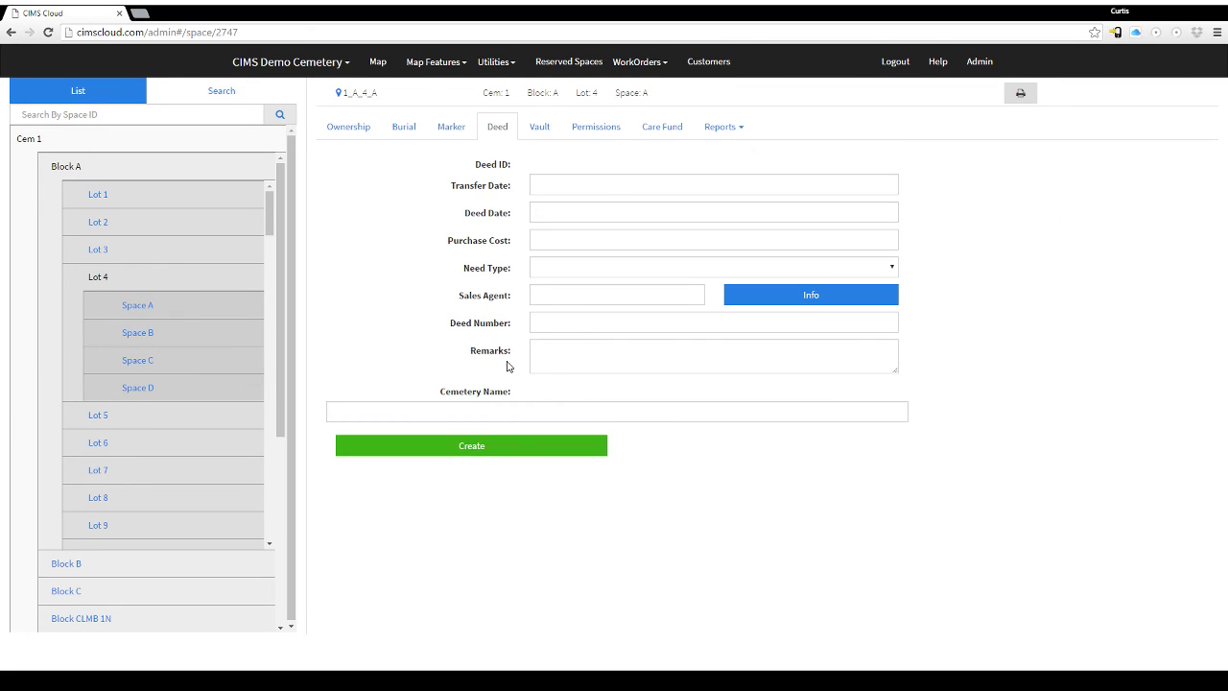
left_click(363, 132)
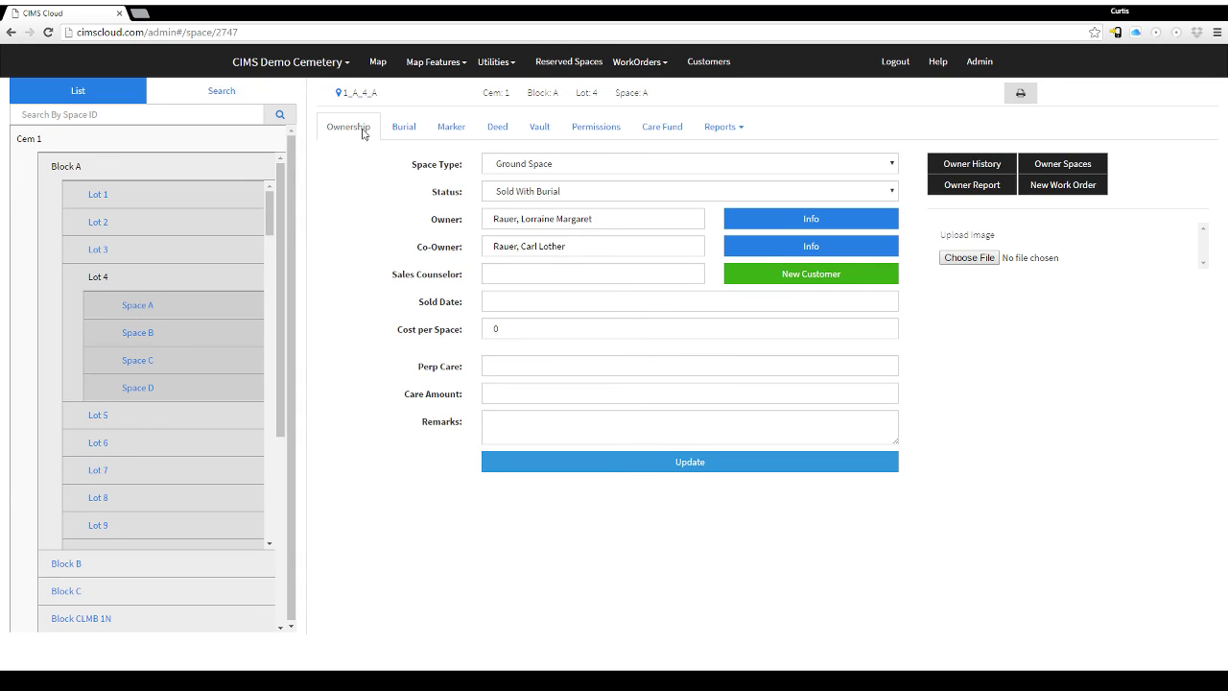
left_click(229, 92)
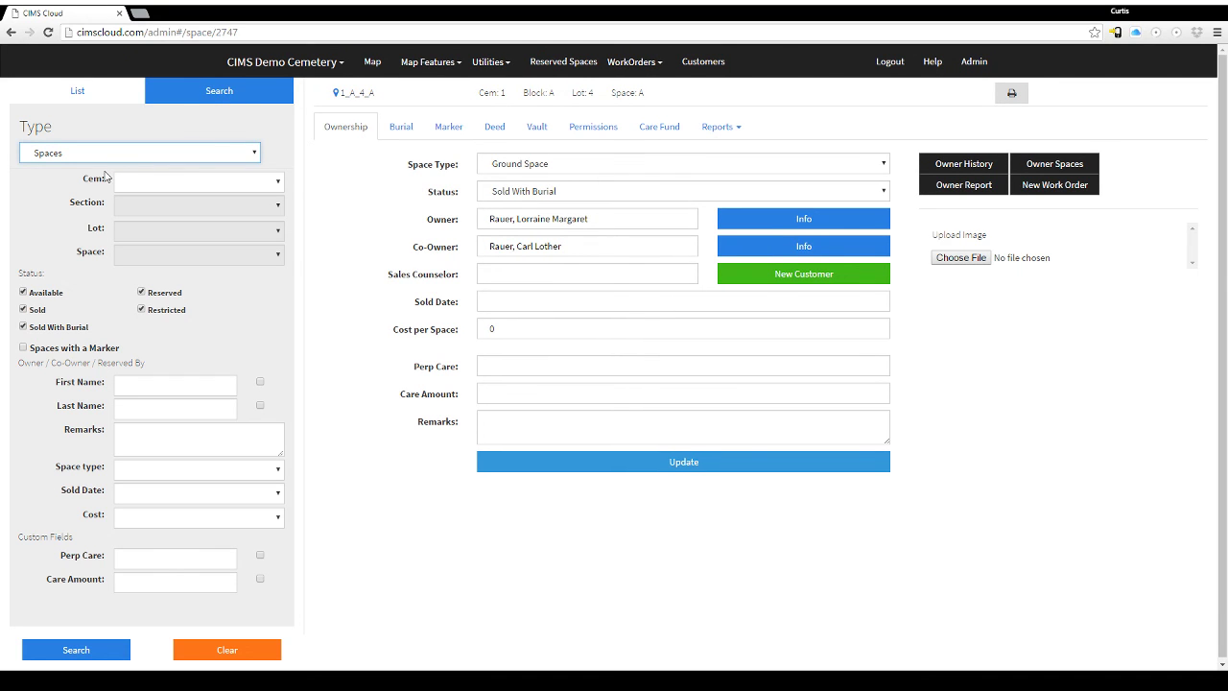
Search for Available spaces only, excluding Sold, Sold With Burial and Restricted, and open 1_Old_19_B.
left_click(23, 309)
left_click(23, 327)
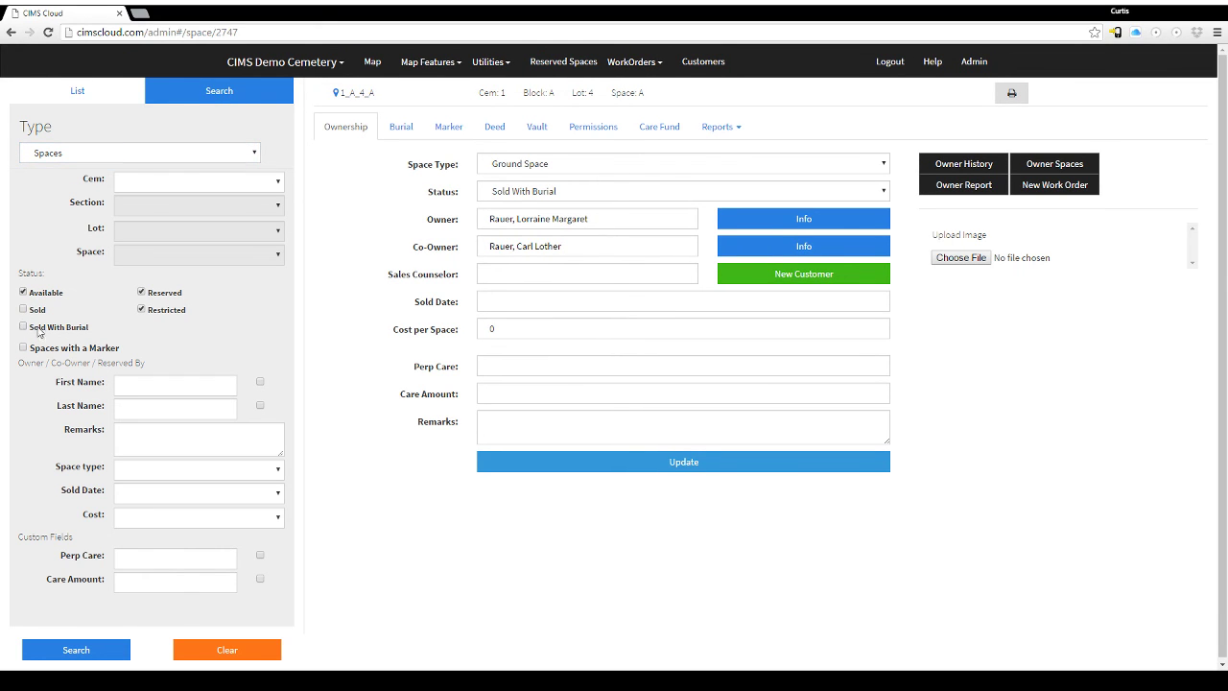
left_click(141, 310)
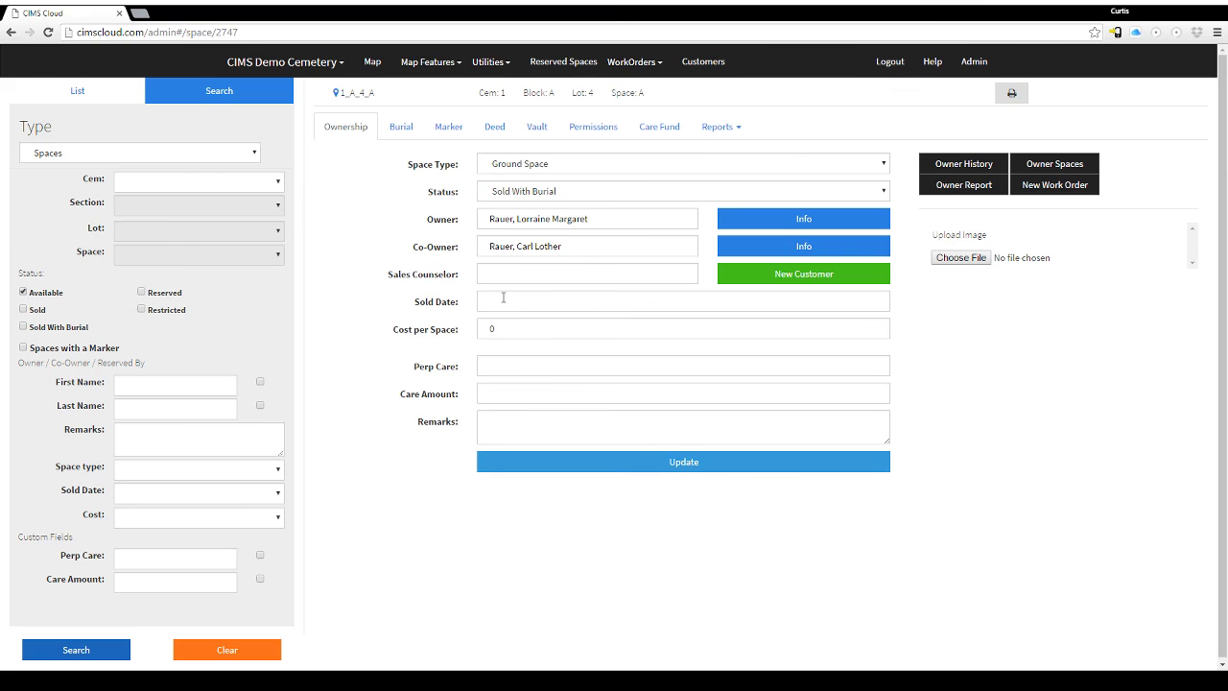
left_click(77, 647)
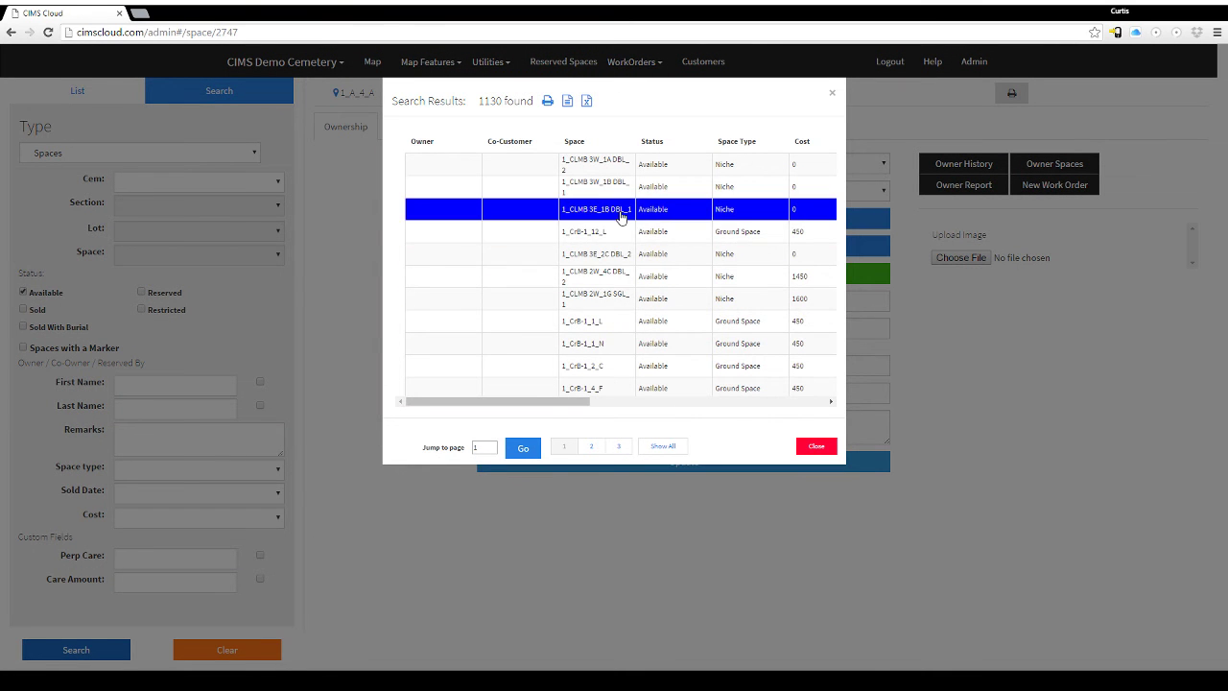
scroll(628, 321, "down", 6)
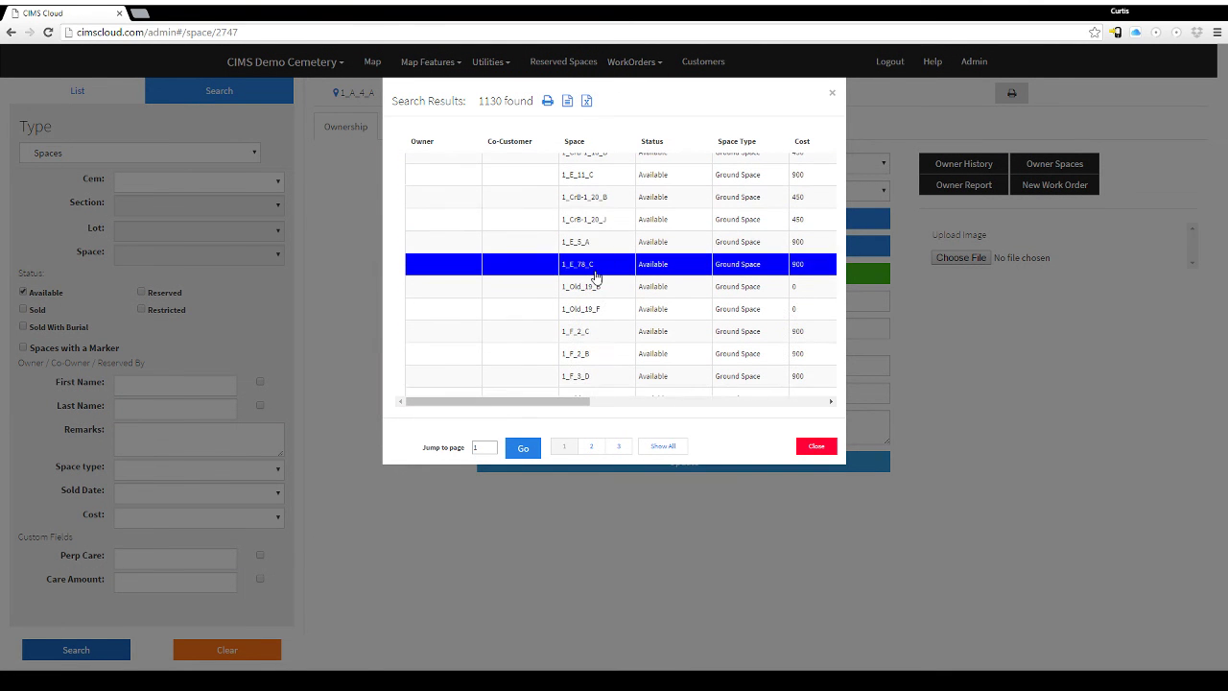
left_click(592, 288)
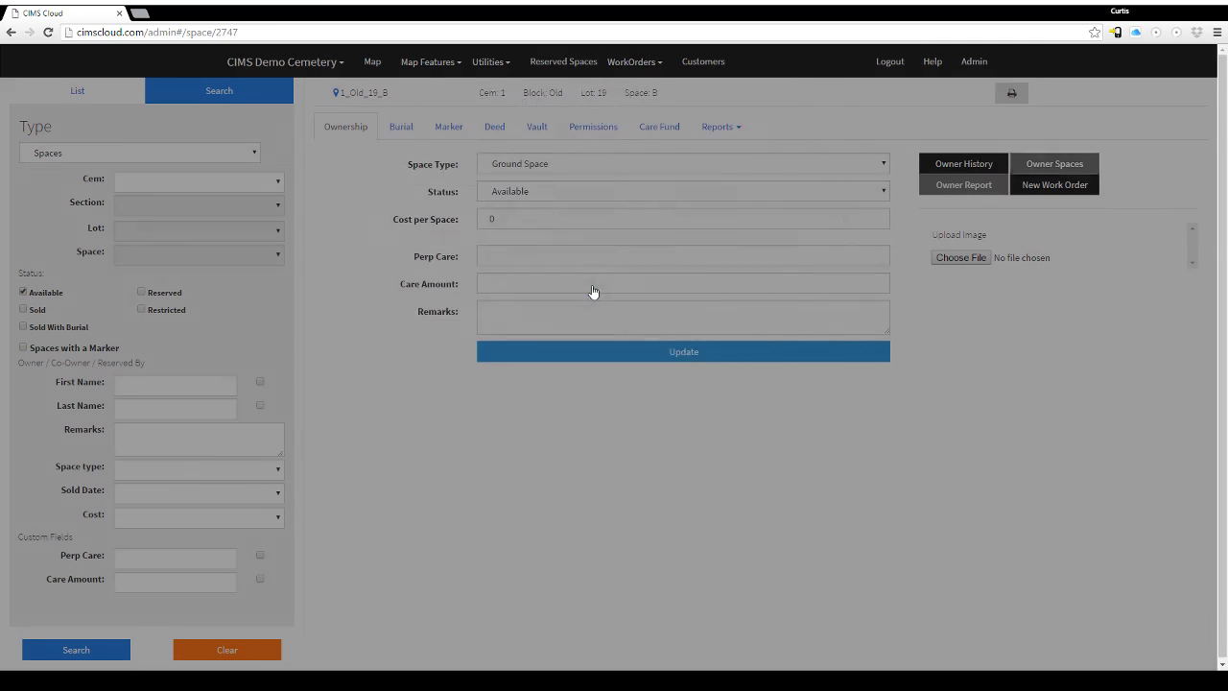
Mark 1_Old_19_B Sold to an existing customer on 09/12/2016 for 540.00, updating this space only.
left_click(553, 196)
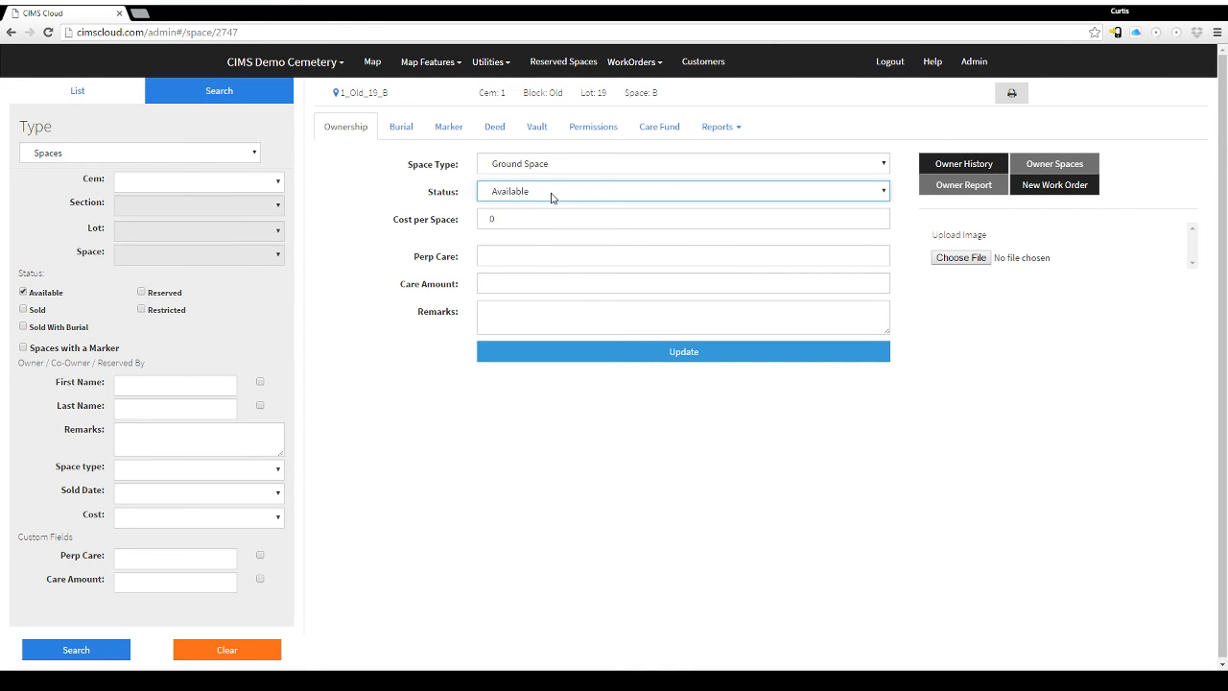
left_click(522, 247)
left_click(510, 217)
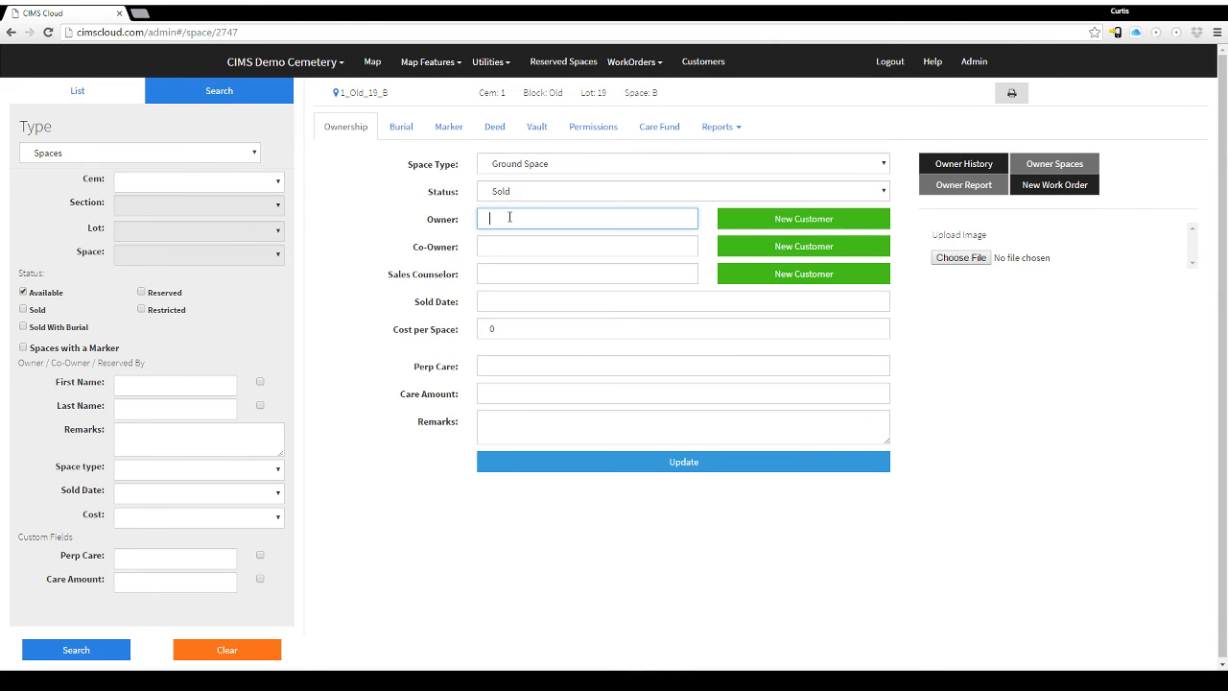
type("paul")
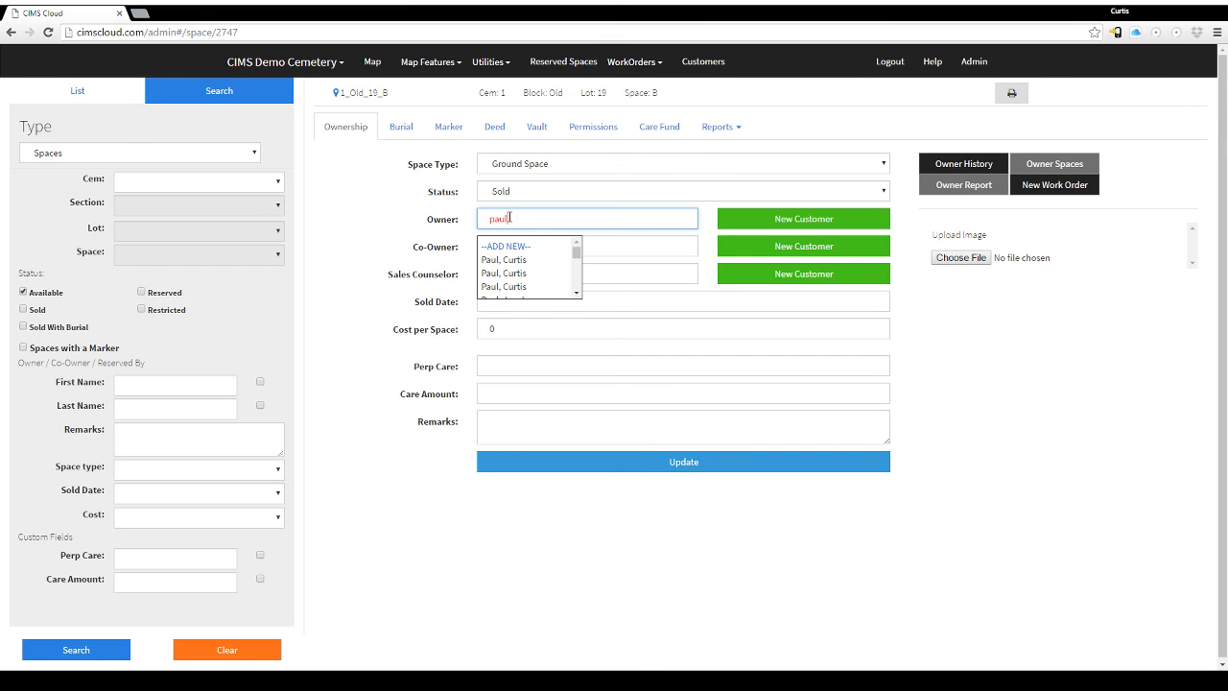
left_click(513, 263)
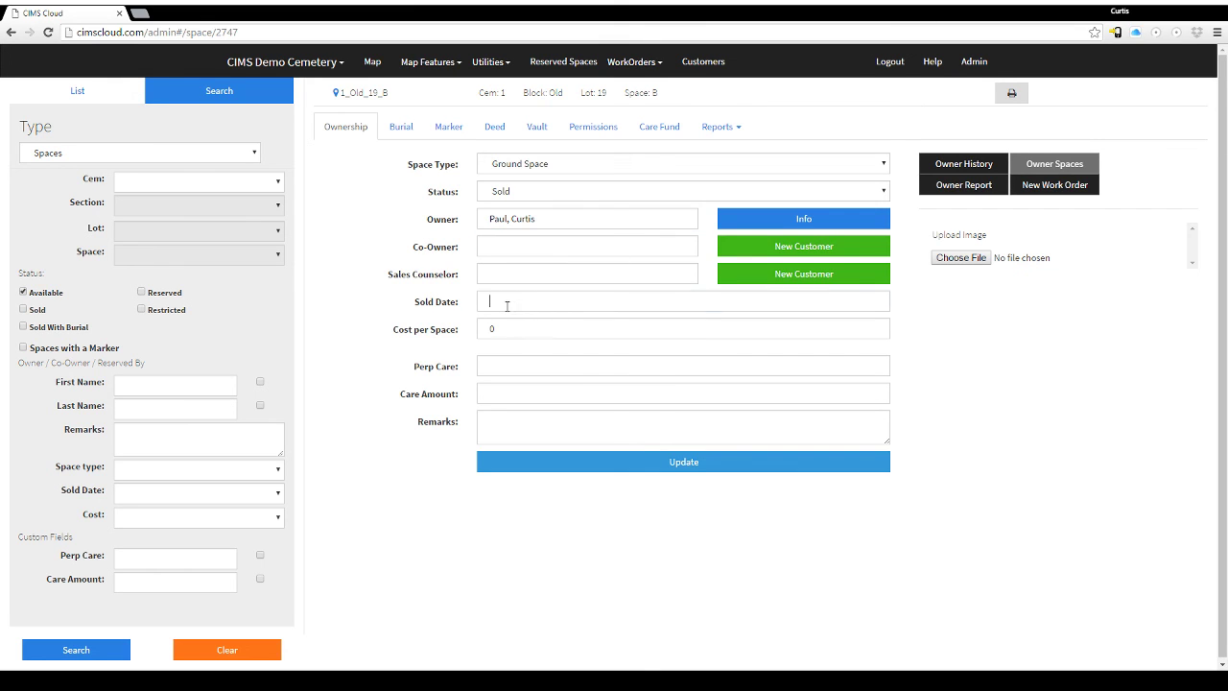
left_click(507, 306)
left_click(515, 413)
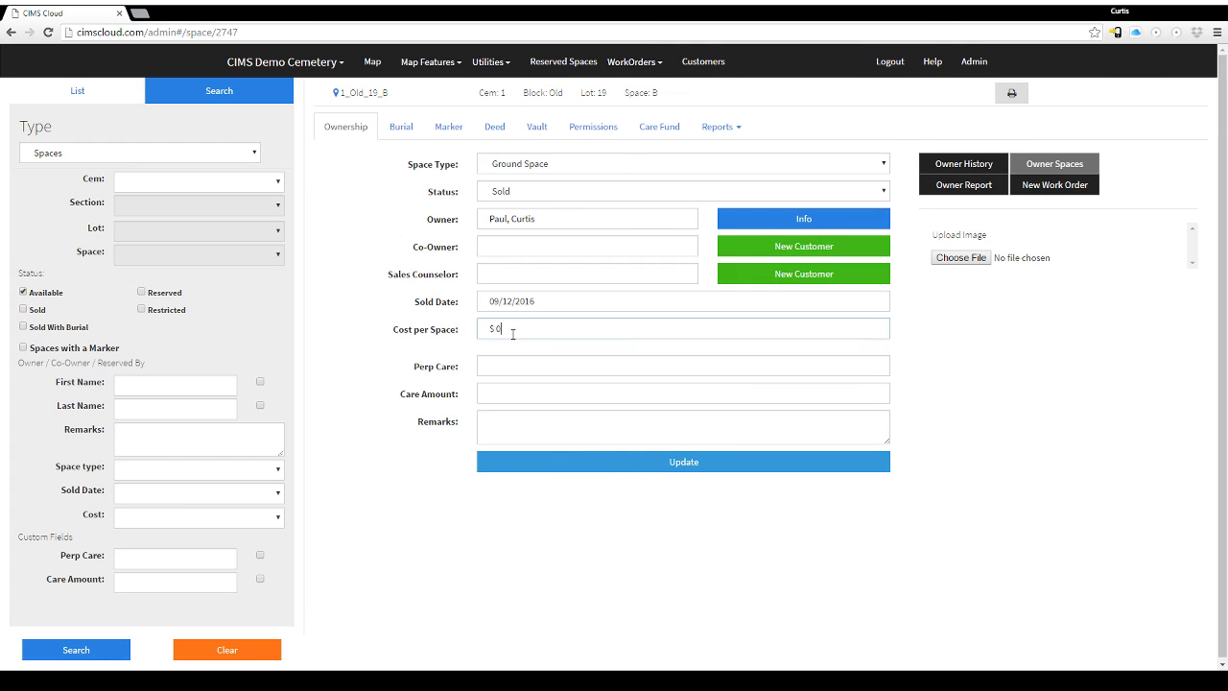
left_click(512, 333)
type("5400")
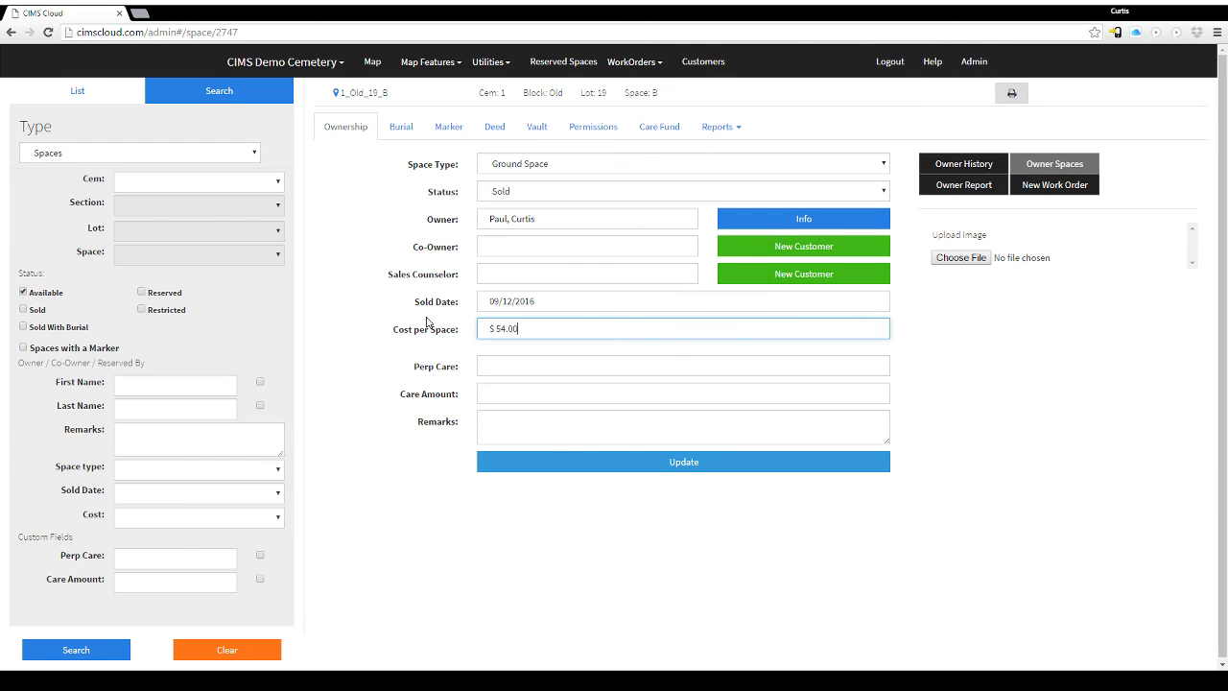
left_click(682, 462)
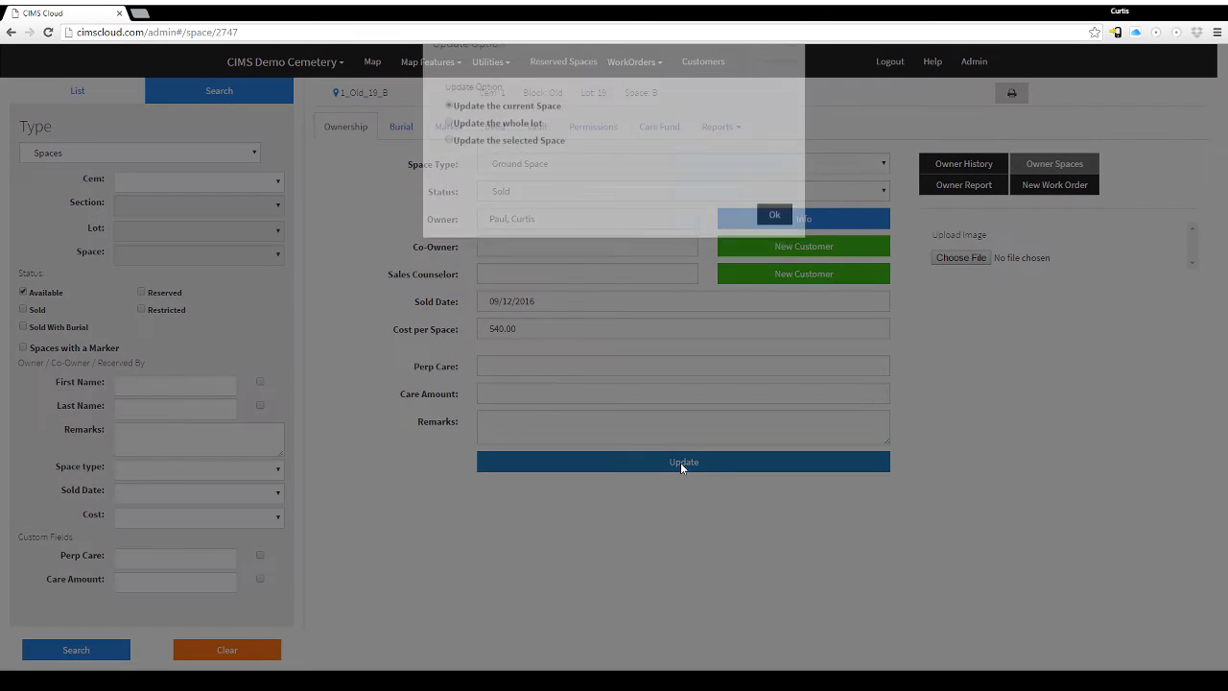
left_click(773, 256)
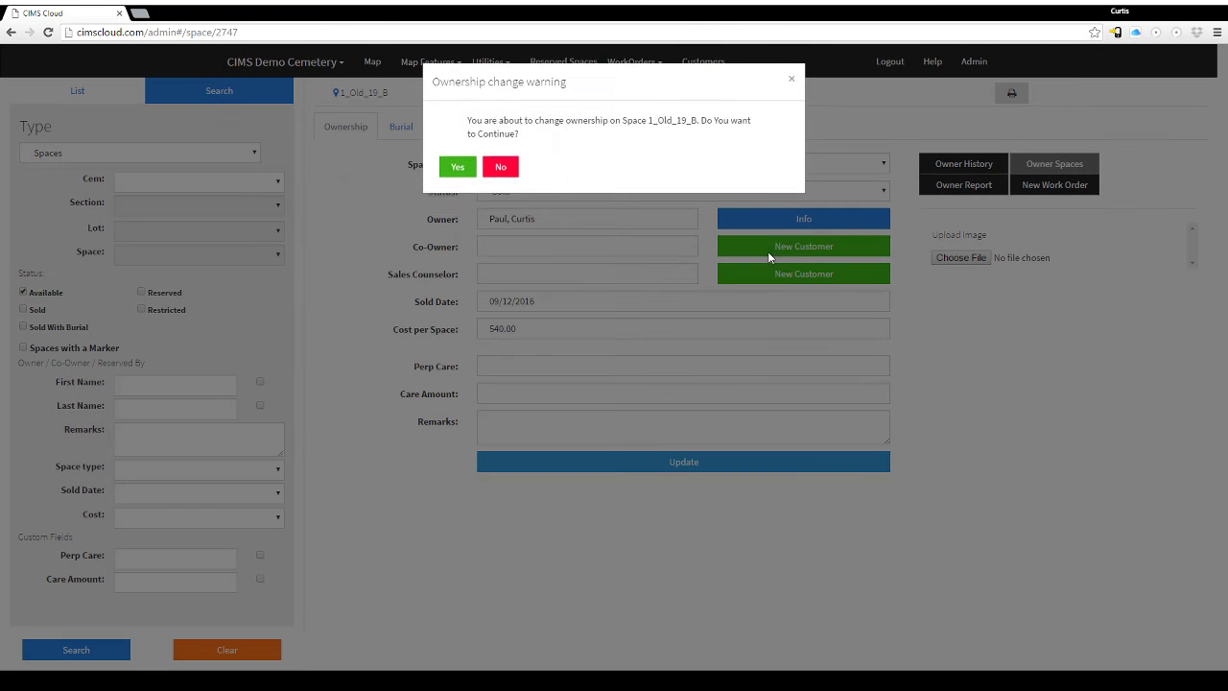
left_click(459, 165)
Fill a new burial on 1_Old_19_B: type Adult, date 09/13/2016, and an existing person as interred.
left_click(389, 130)
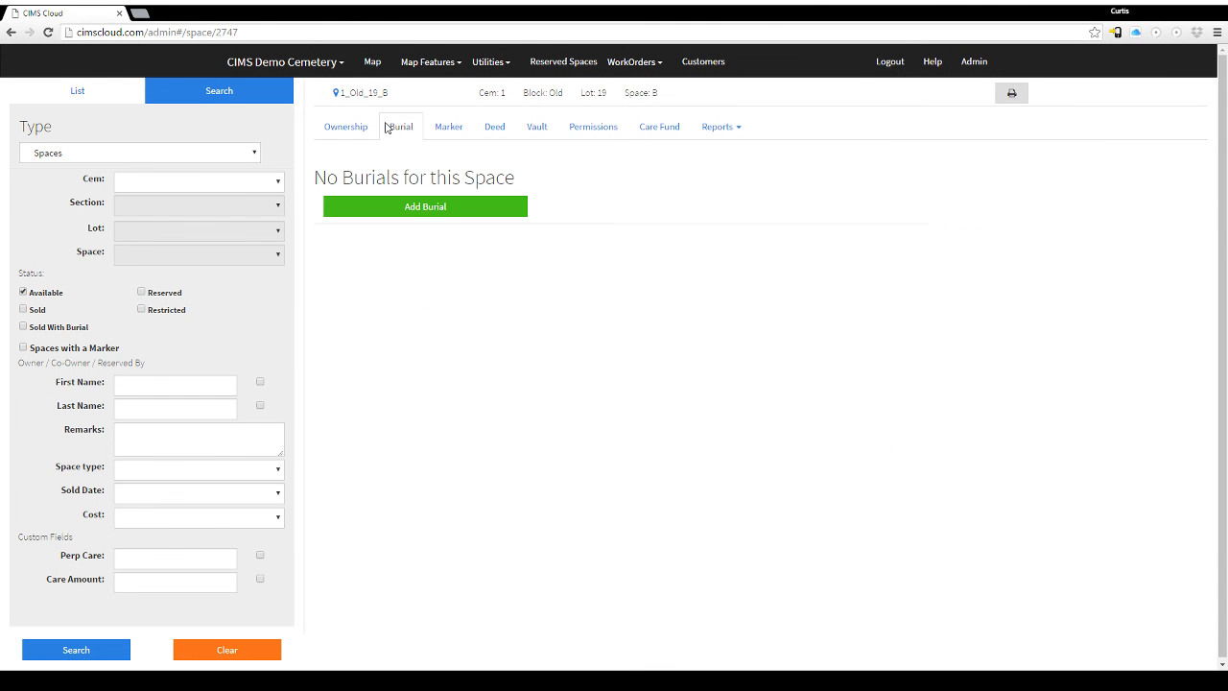
left_click(423, 209)
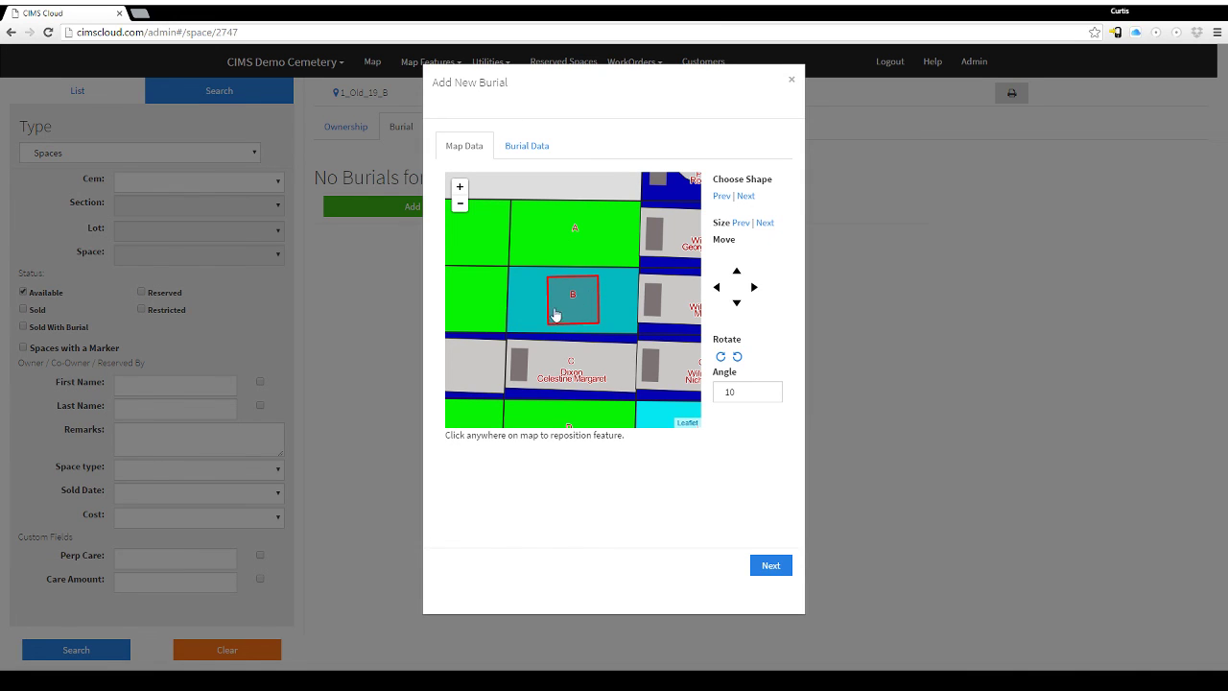
left_click(535, 154)
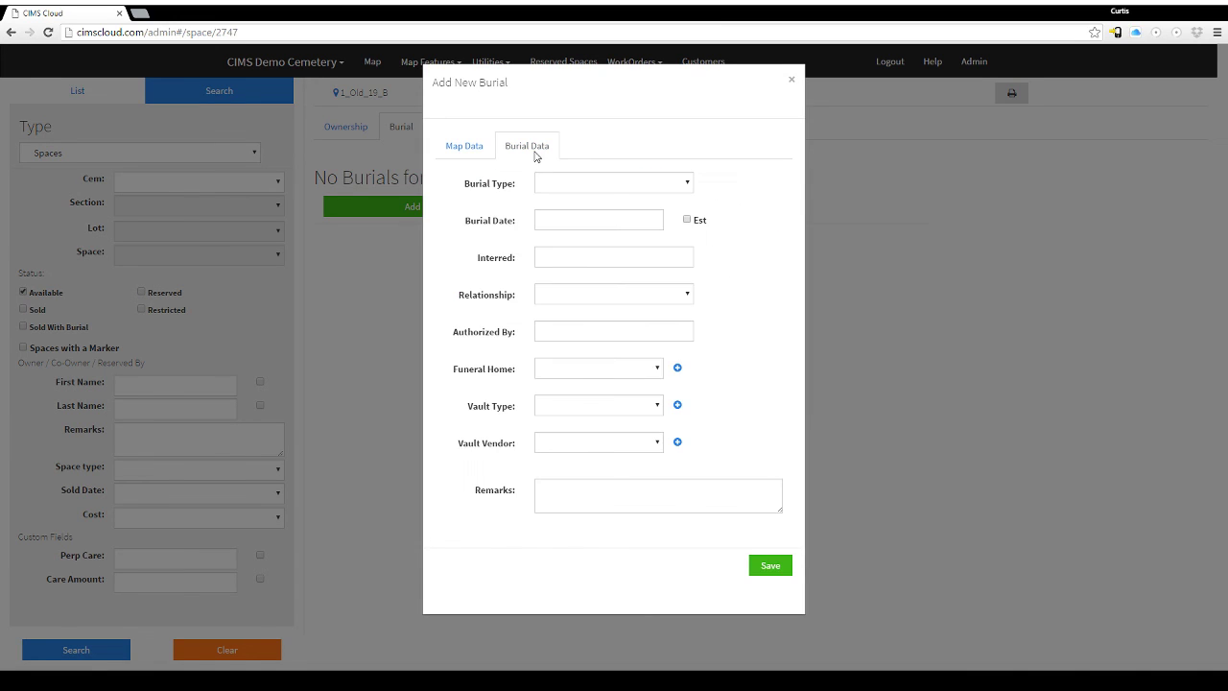
left_click(555, 186)
left_click(574, 216)
left_click(548, 218)
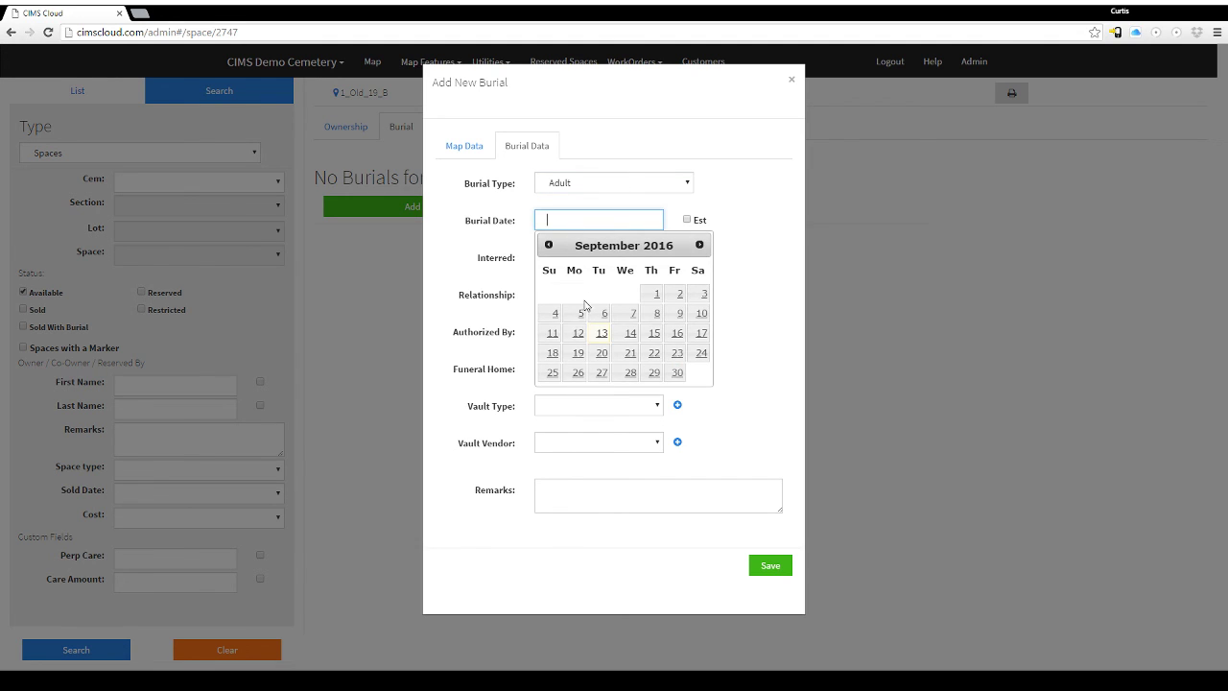
left_click(598, 334)
left_click(566, 257)
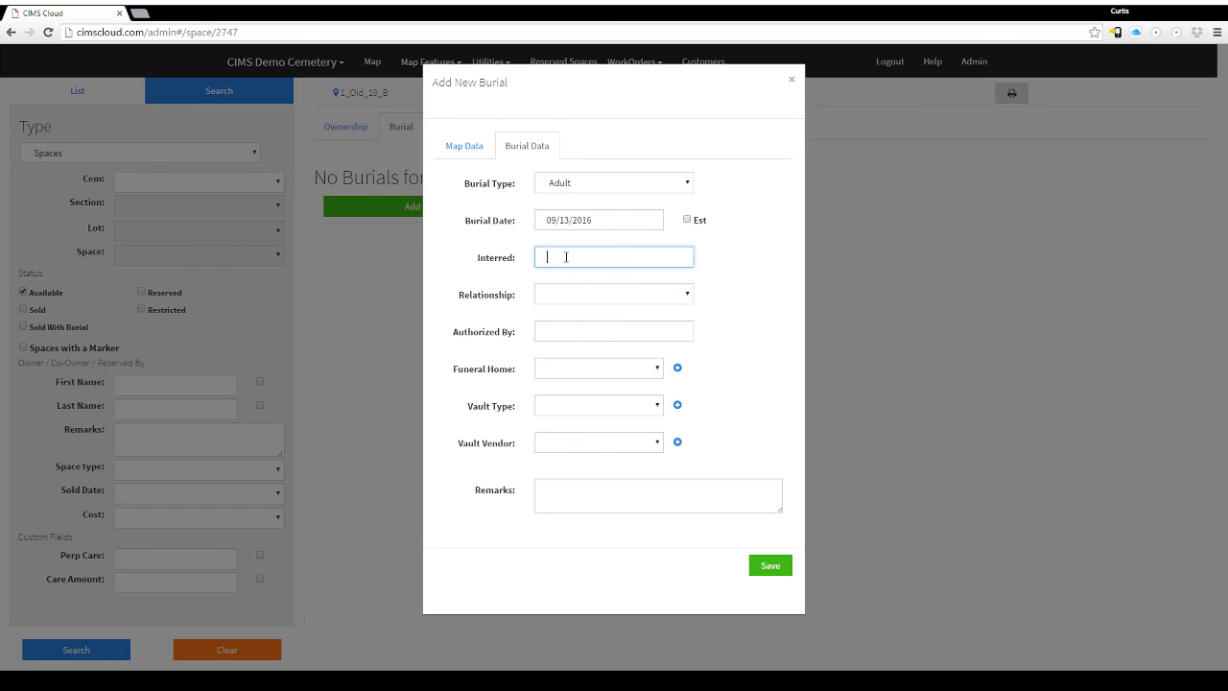
type("pa")
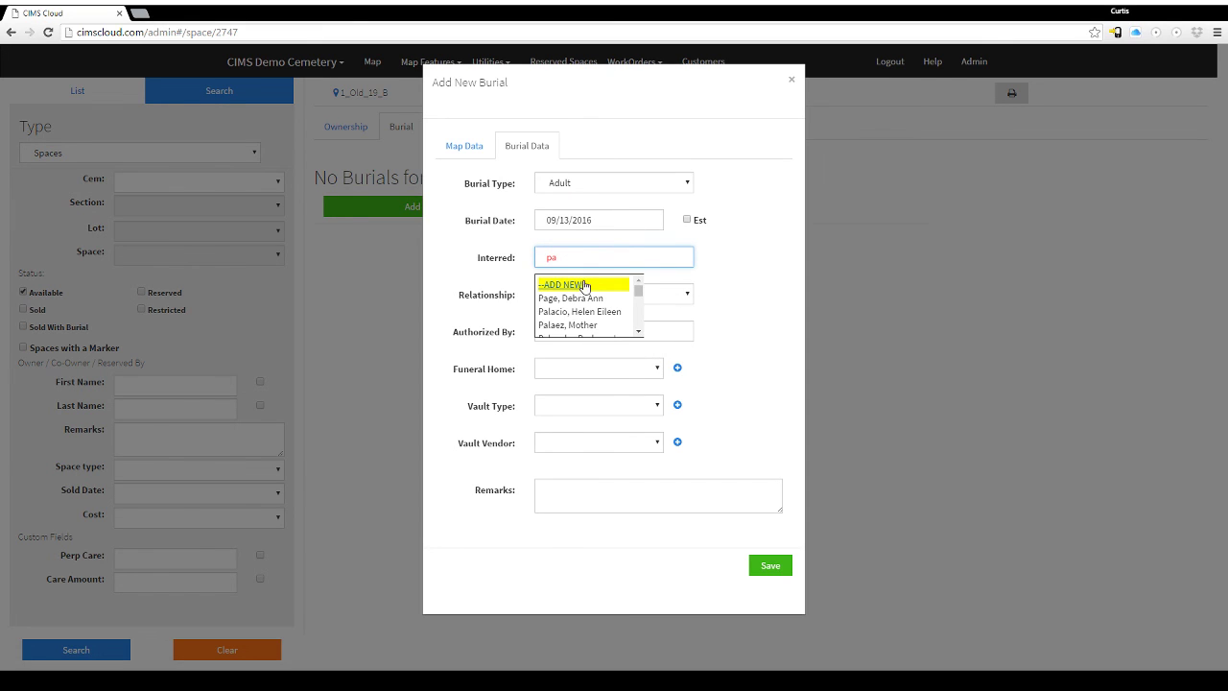
scroll(575, 305, "down", 1)
left_click(576, 303)
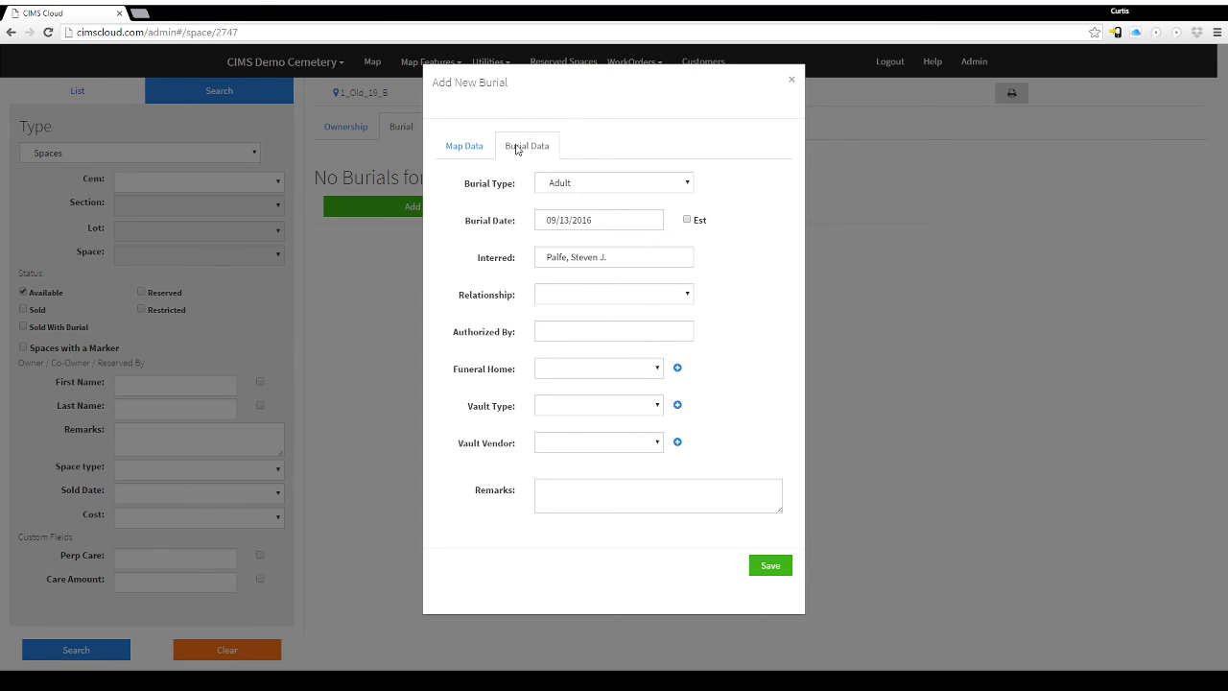
Save the Adult burial and confirm 1_Old_19_B reads Sold With Burial with no markers.
left_click(770, 566)
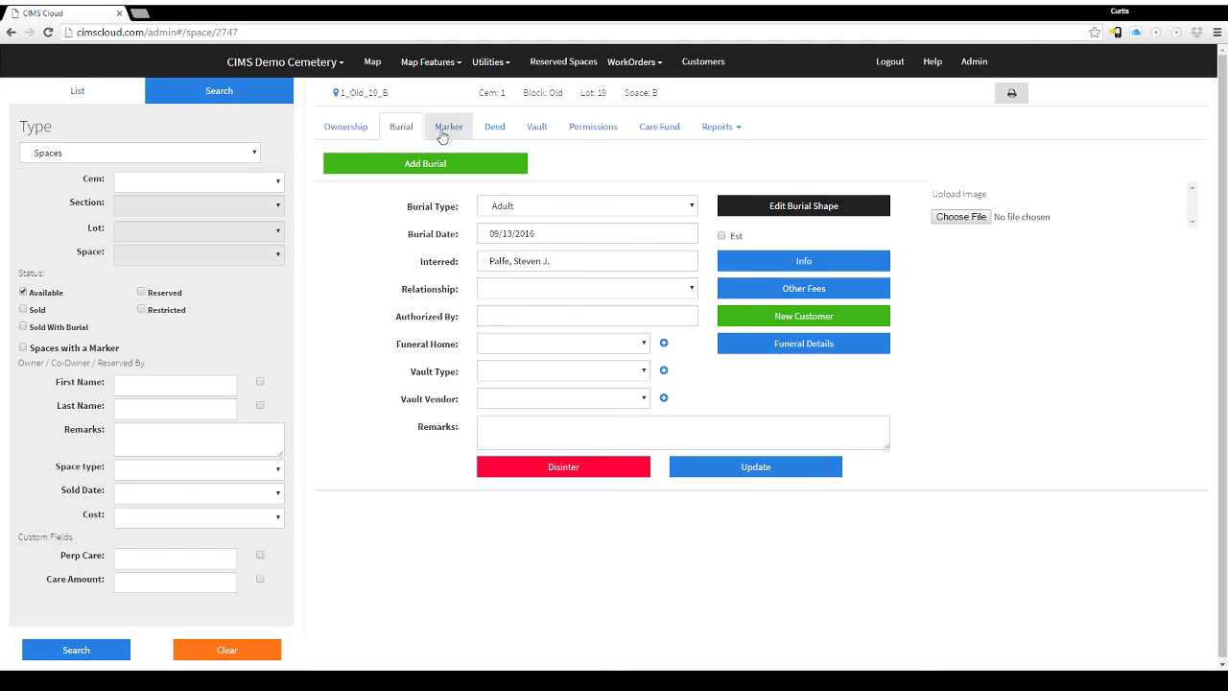
left_click(367, 130)
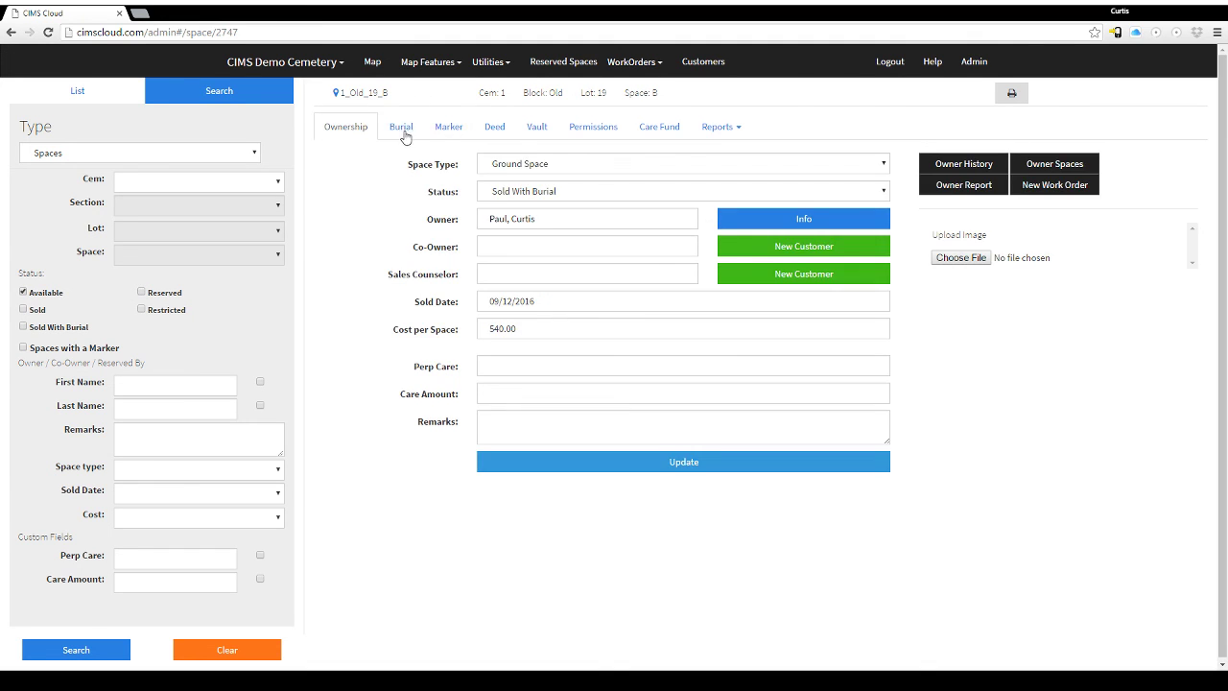
left_click(403, 132)
left_click(464, 134)
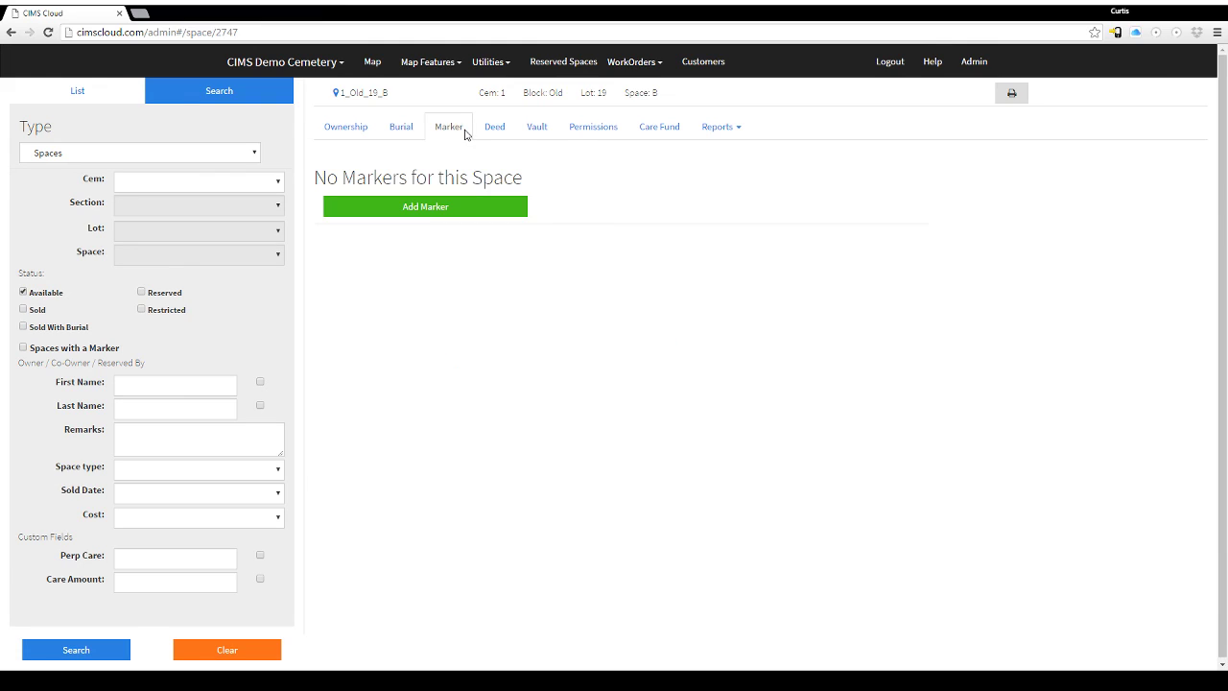
left_click(374, 69)
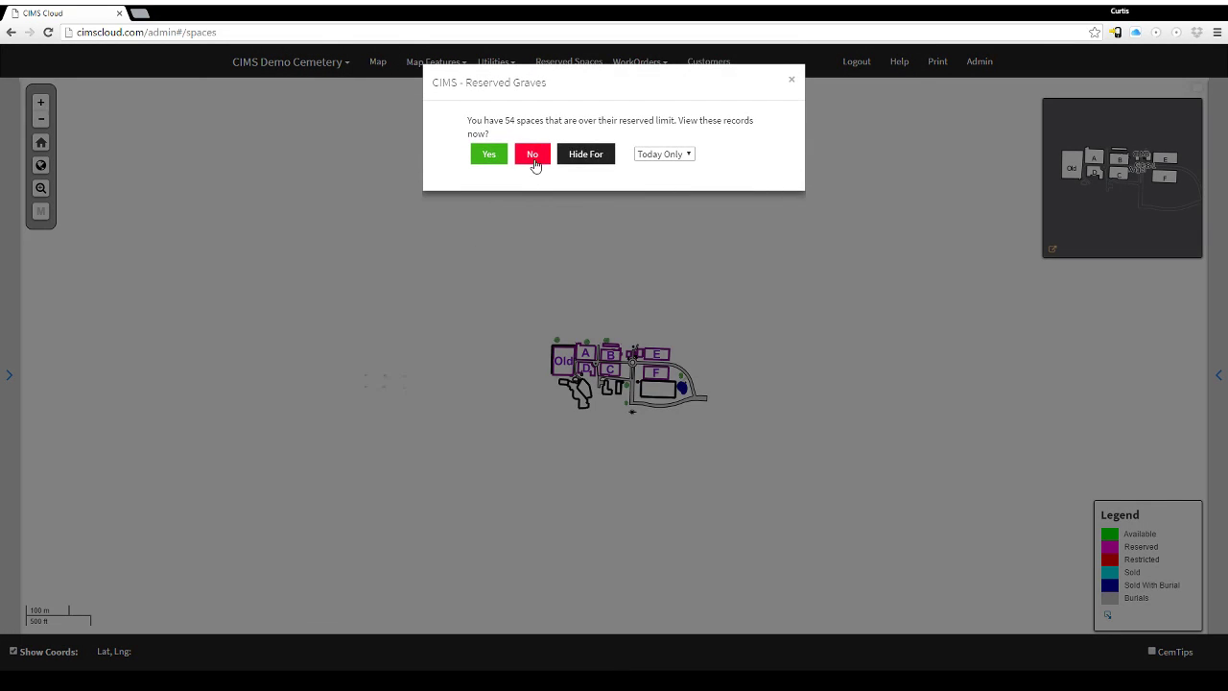
Clear the overlay to reveal the whole demo cemetery, sections Old and A–F, with its status legend.
left_click(533, 156)
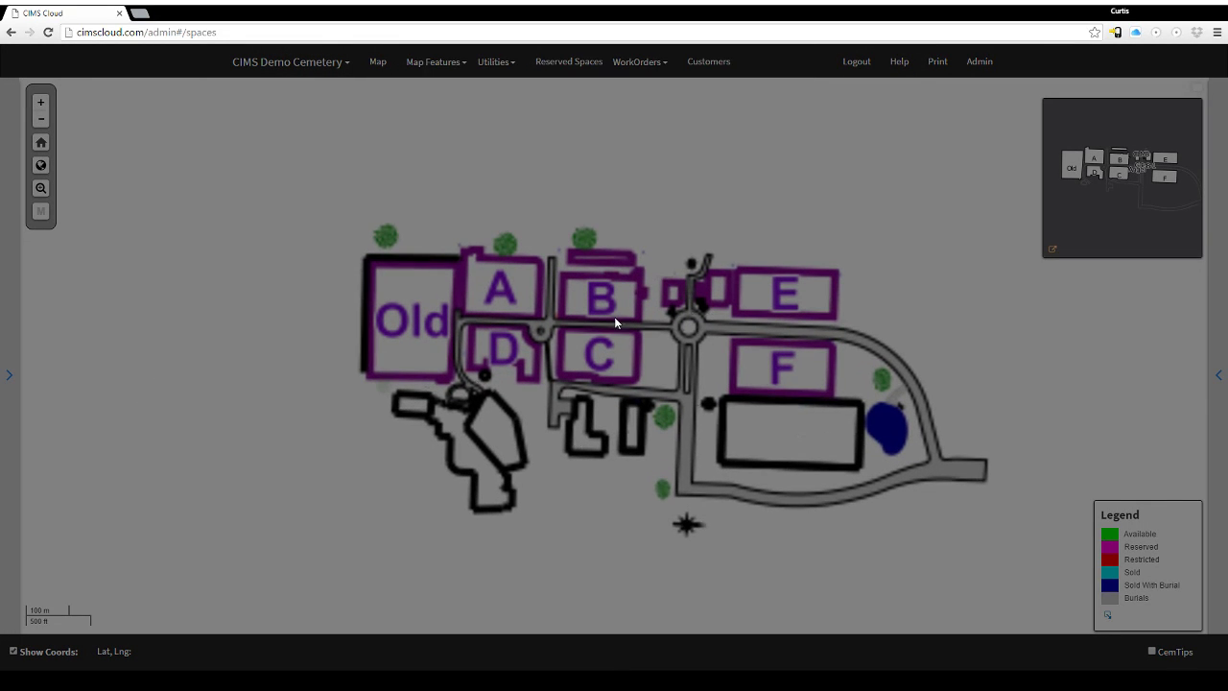